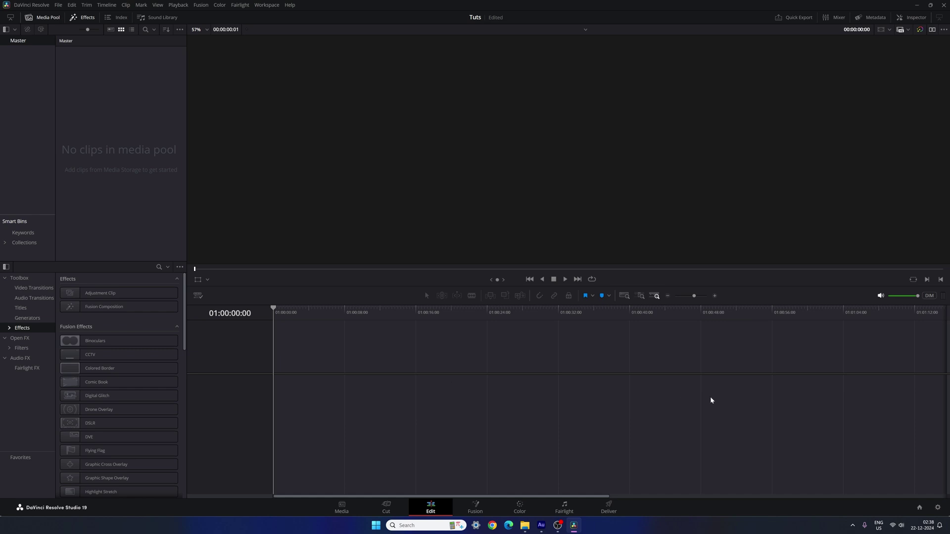
# - Set the project's timeline resolution to 3840 x 2160 Ultra HD and the timeline frame rate to 30 fps, and save the settings
pyautogui.click(938, 508)
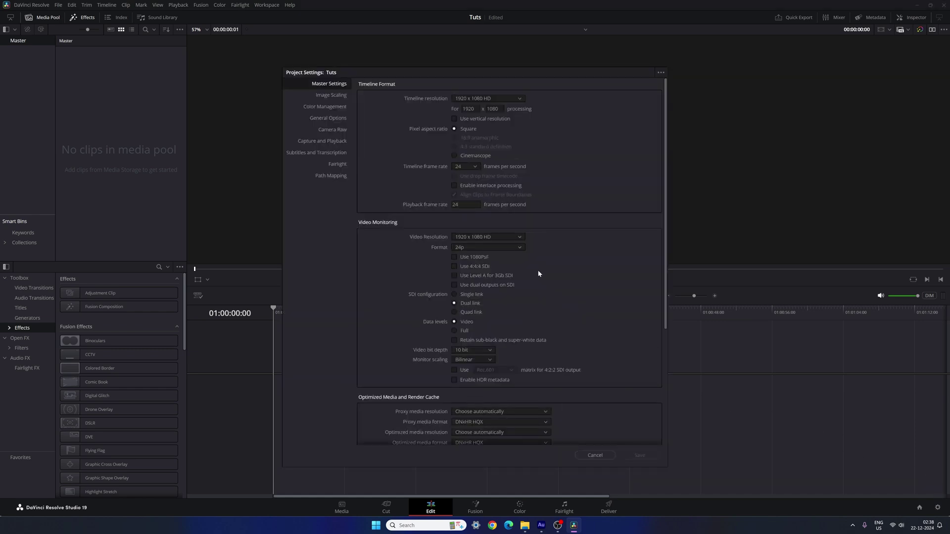
pyautogui.click(518, 98)
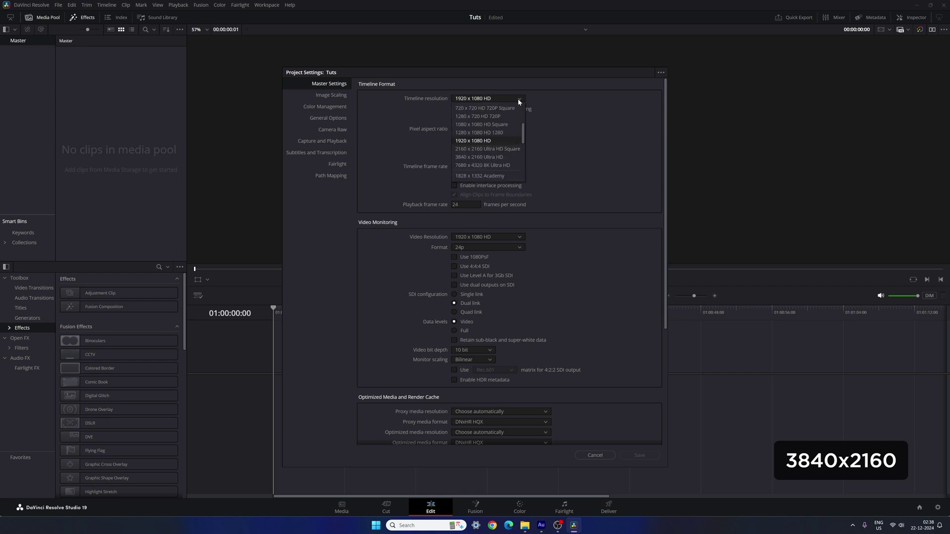
pyautogui.click(499, 157)
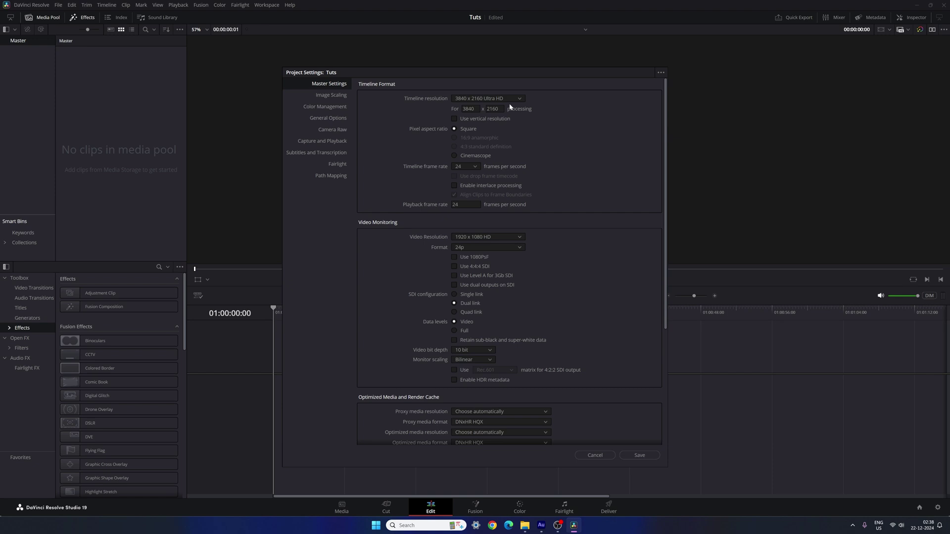
pyautogui.click(472, 168)
pyautogui.click(468, 226)
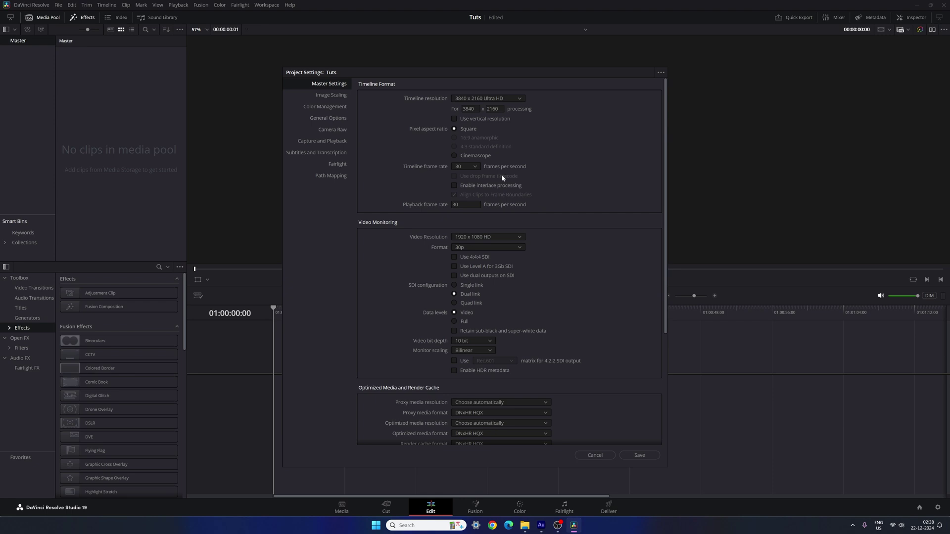
pyautogui.click(638, 455)
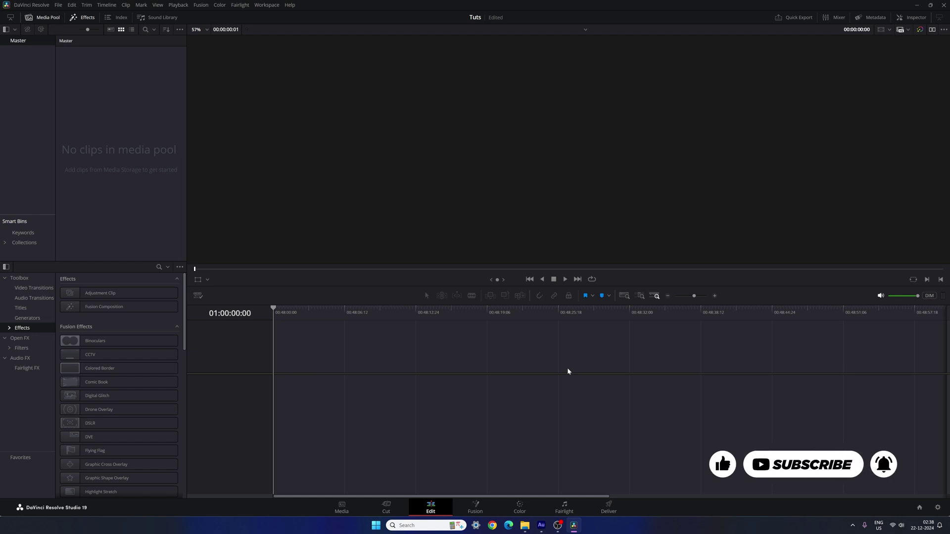
# - Import both gold particle clips from the Particles folder of DR Assets into the media pool
pyautogui.rightClick(115, 101)
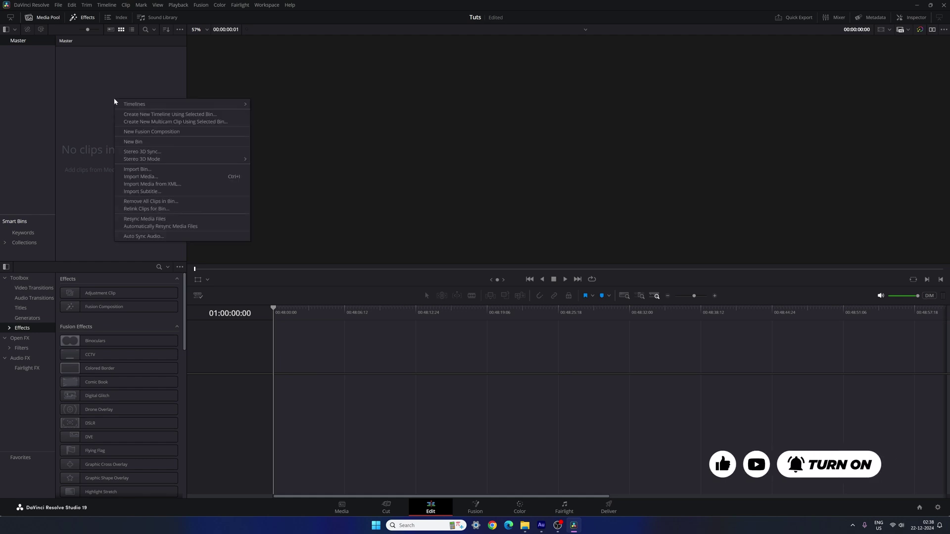
pyautogui.click(142, 177)
pyautogui.click(112, 20)
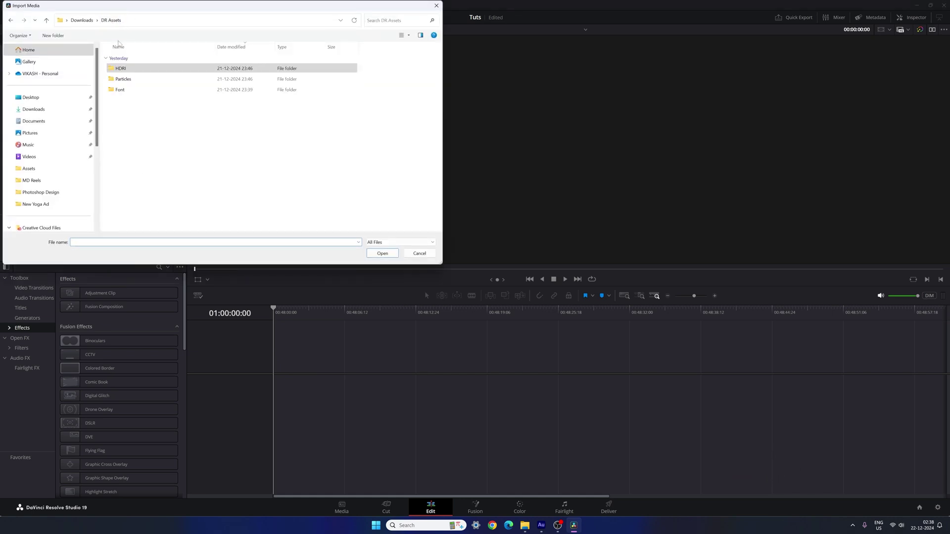
pyautogui.doubleClick(126, 79)
pyautogui.click(128, 91)
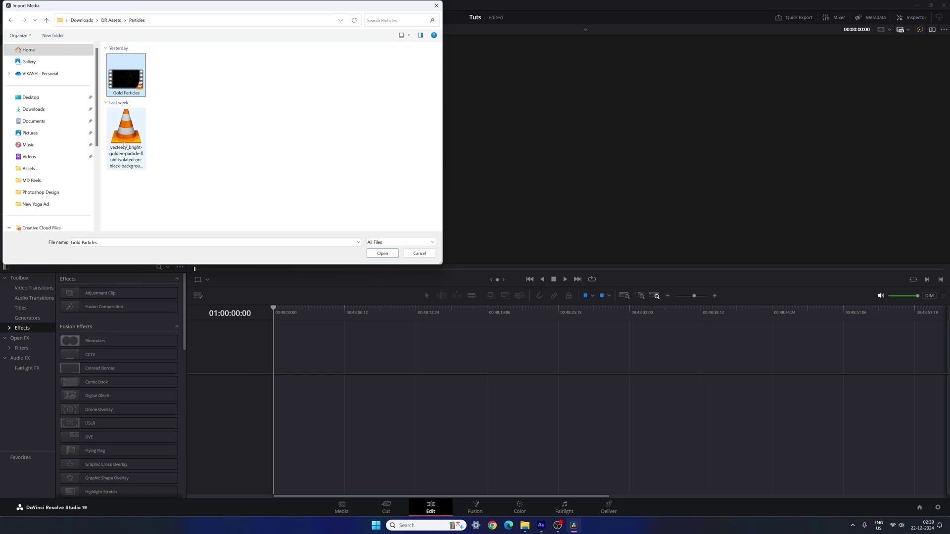
pyautogui.moveTo(163, 77); pyautogui.dragTo(127, 155)
pyautogui.click(377, 253)
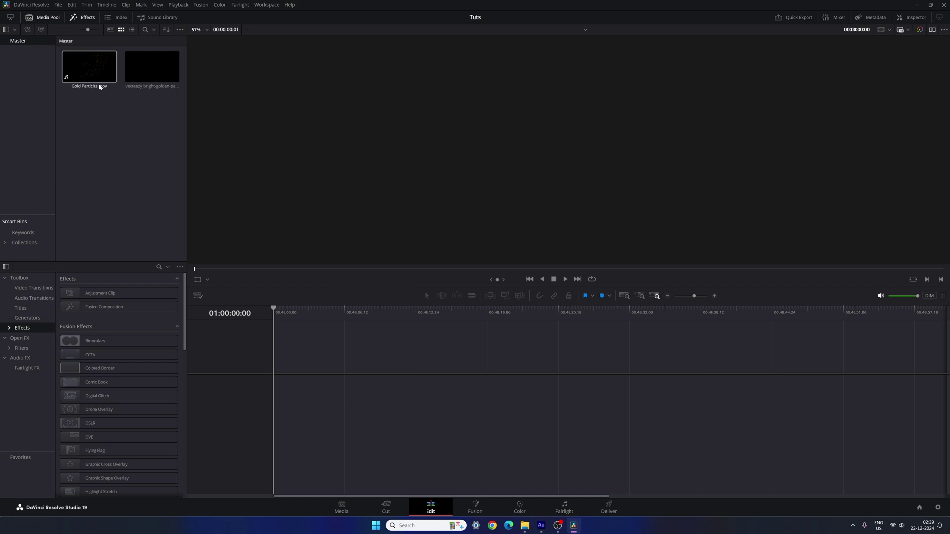
# - Place the vecteezy bright golden particle clip at the start of a new timeline and show its retime curve
pyautogui.moveTo(141, 71); pyautogui.dragTo(310, 399)
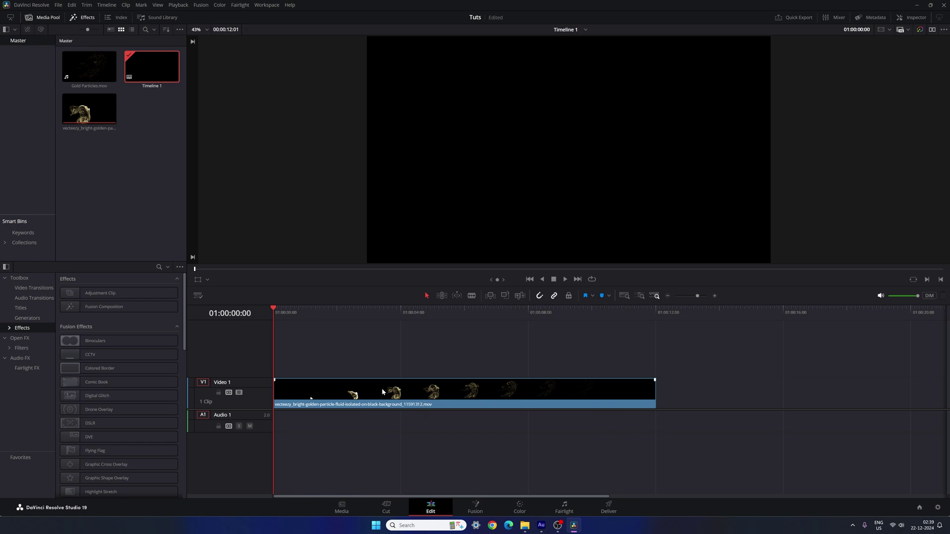
pyautogui.rightClick(446, 397)
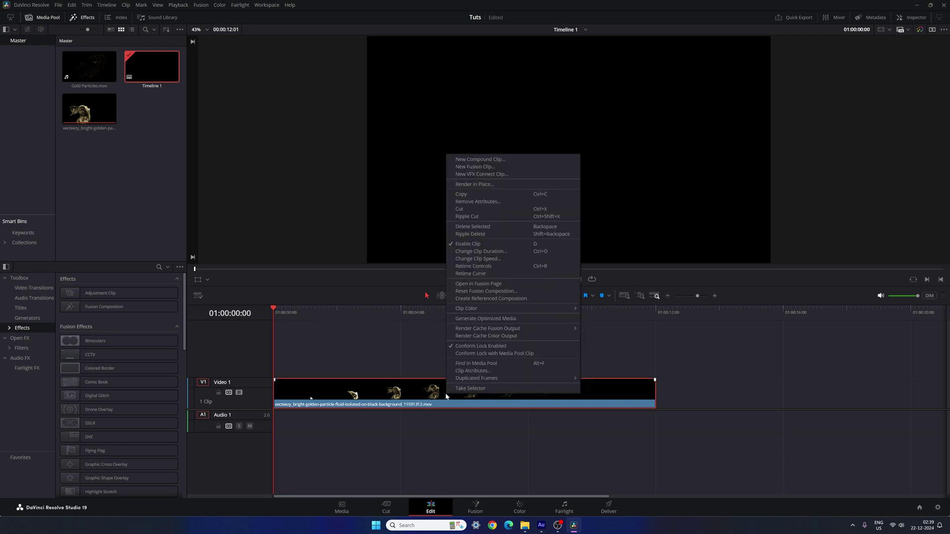
pyautogui.click(479, 274)
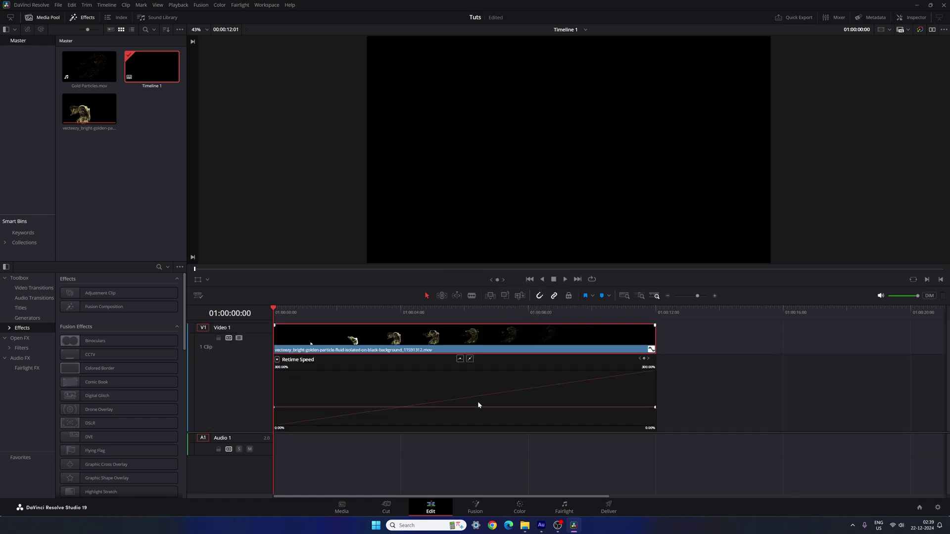
# - Add a retime speed keyframe at 01:00:06:09 and raise the speed of the section before it to about 300%
pyautogui.click(303, 314)
pyautogui.moveTo(311, 315); pyautogui.dragTo(474, 319)
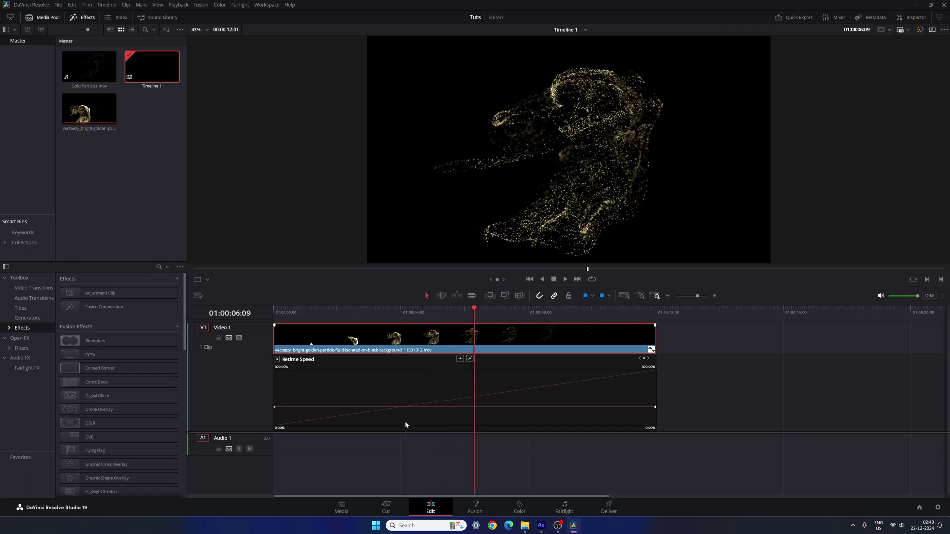
pyautogui.click(644, 360)
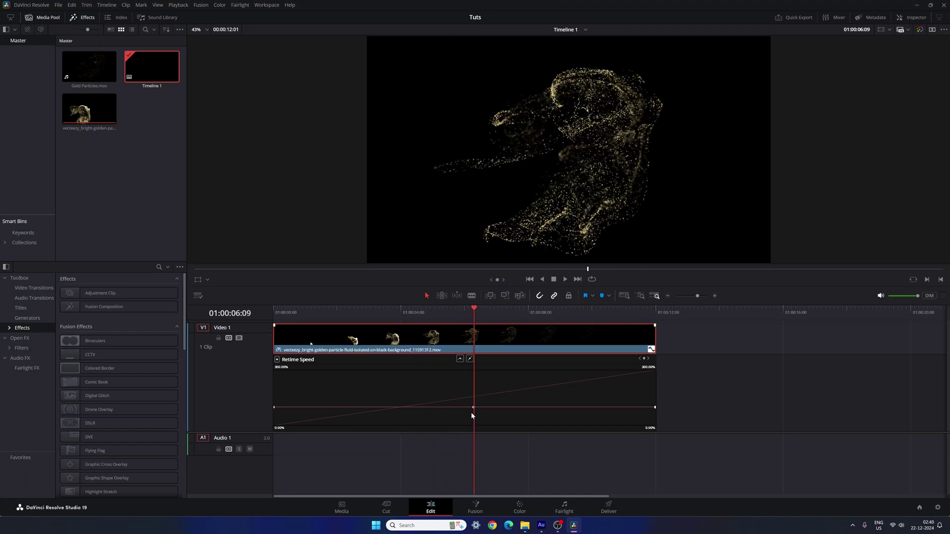
pyautogui.moveTo(389, 408)
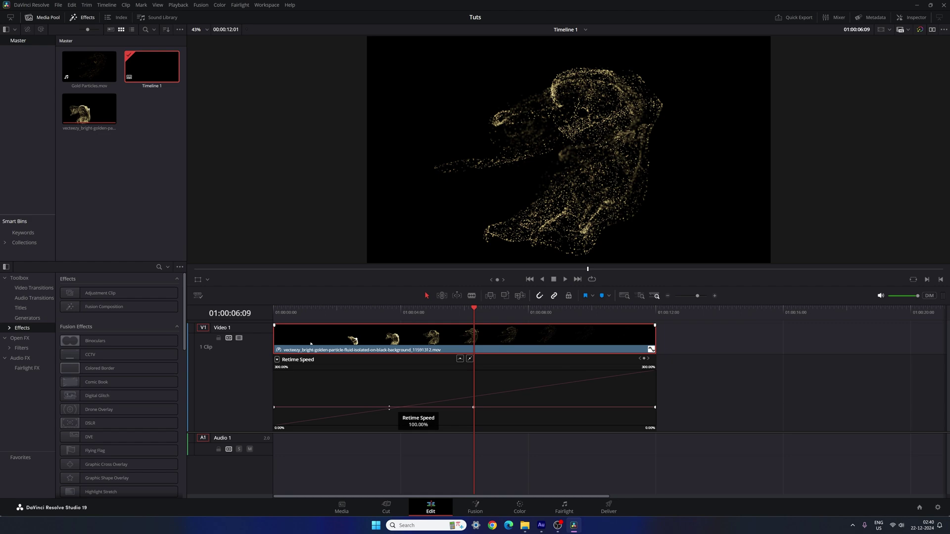
pyautogui.moveTo(389, 408); pyautogui.dragTo(394, 218)
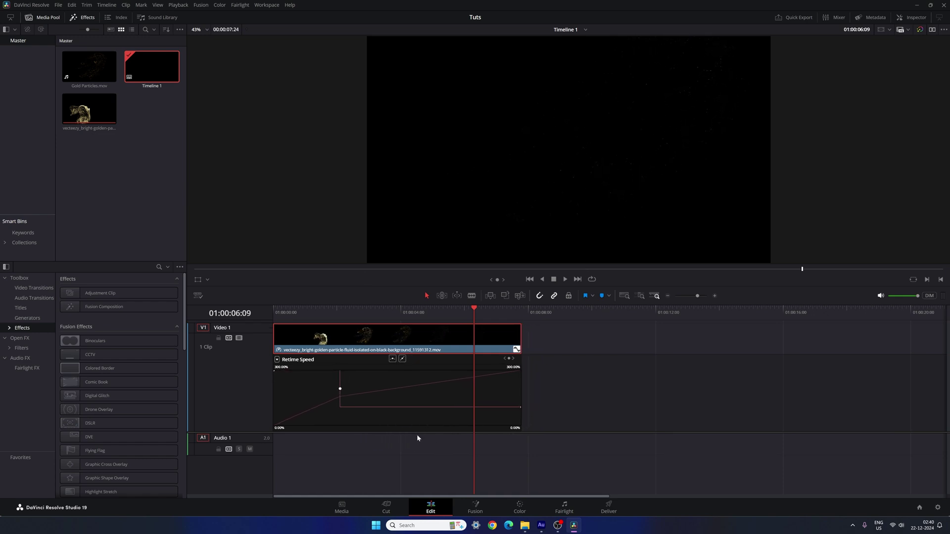
# - Preview the sped-up opening and lower the retime speed of the section after the keyframe to about half
pyautogui.press('Home')
pyautogui.press('space')
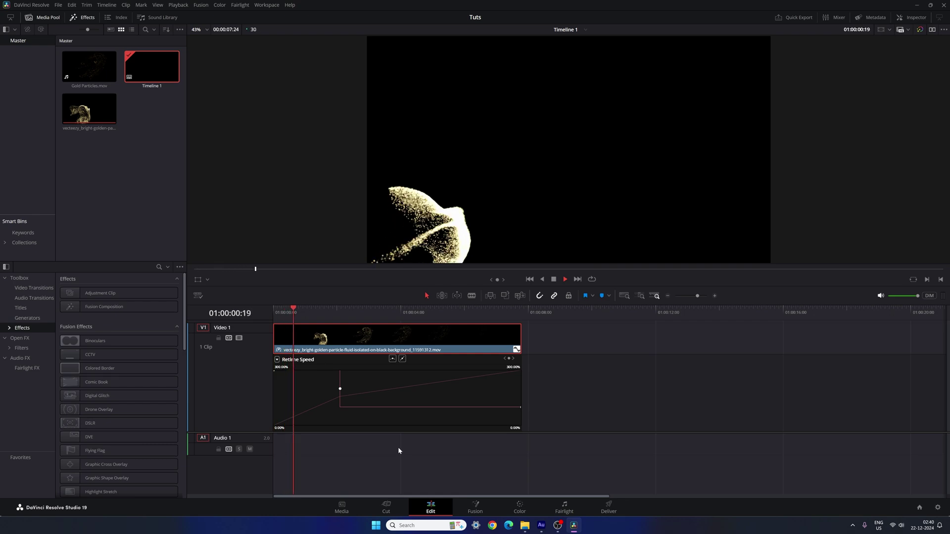
pyautogui.press('space')
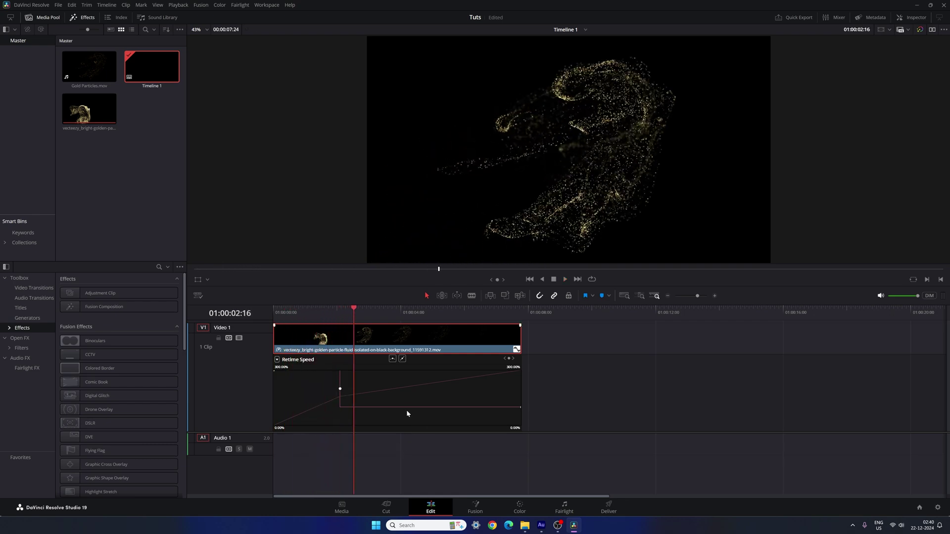
pyautogui.moveTo(406, 413); pyautogui.dragTo(403, 455)
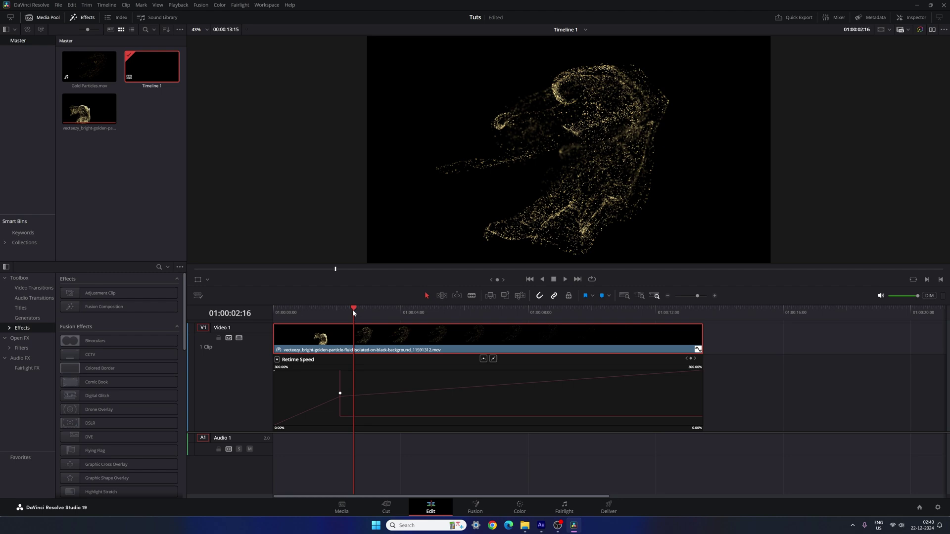
# - Smooth the retime speed keyframe into a curve, preview the ramp, and shift the keyframe slightly to a later time
pyautogui.moveTo(353, 312); pyautogui.dragTo(315, 318)
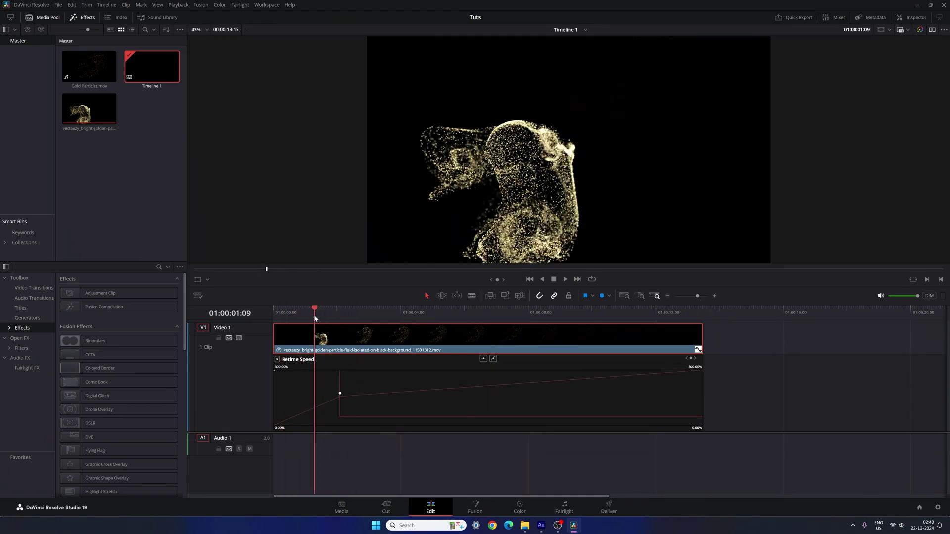
pyautogui.click(340, 395)
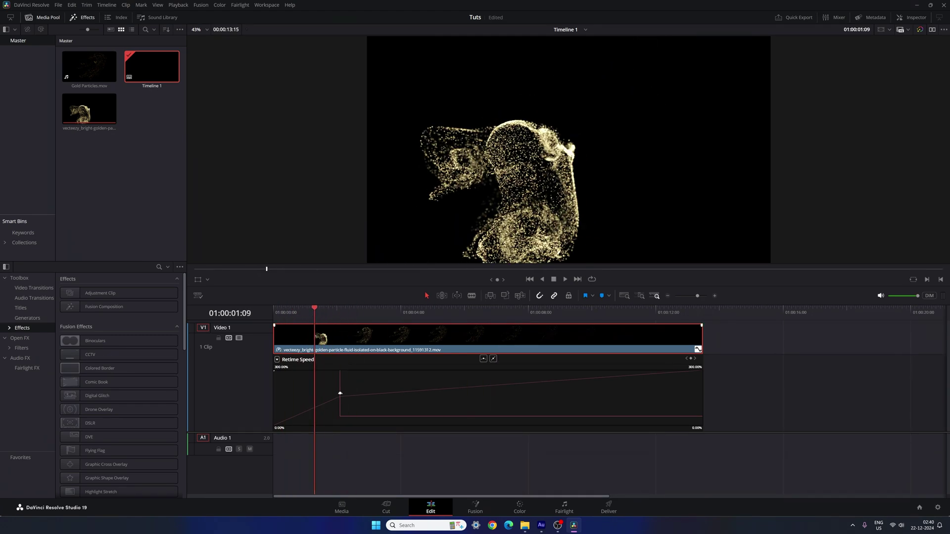
pyautogui.click(483, 360)
pyautogui.moveTo(306, 313); pyautogui.dragTo(273, 315)
pyautogui.press('space')
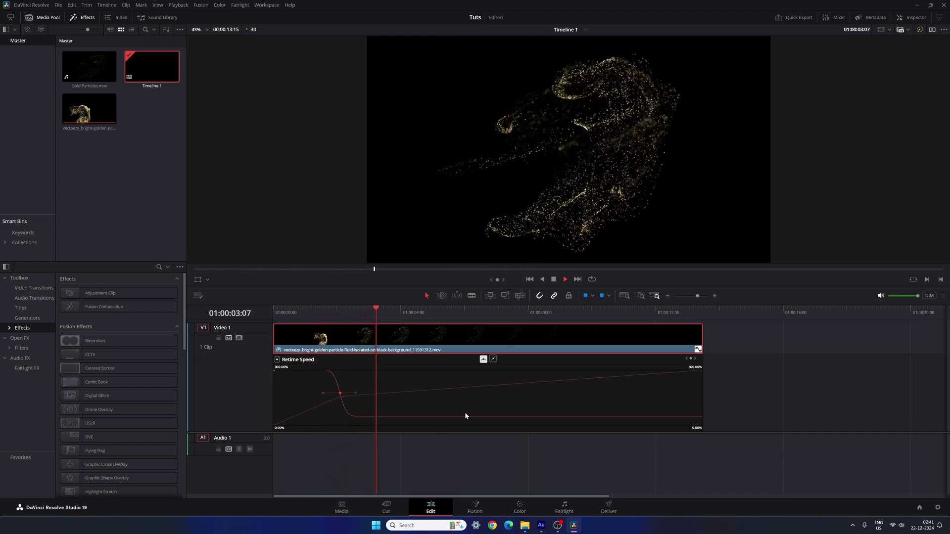
pyautogui.press('space')
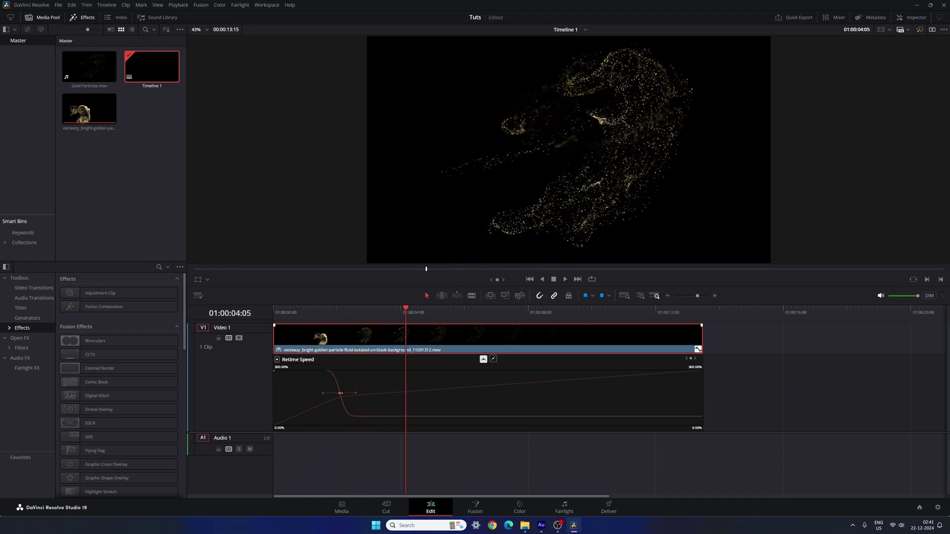
pyautogui.moveTo(340, 393); pyautogui.dragTo(352, 393)
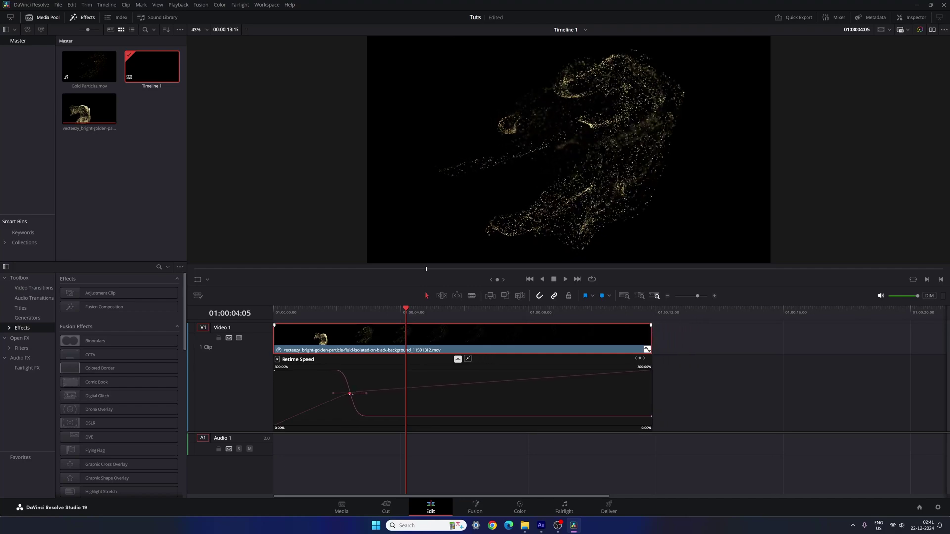
# - Split the retimed clip at 01:00:07:00 and delete the part after the cut
pyautogui.moveTo(405, 341); pyautogui.dragTo(497, 328)
pyautogui.click(472, 295)
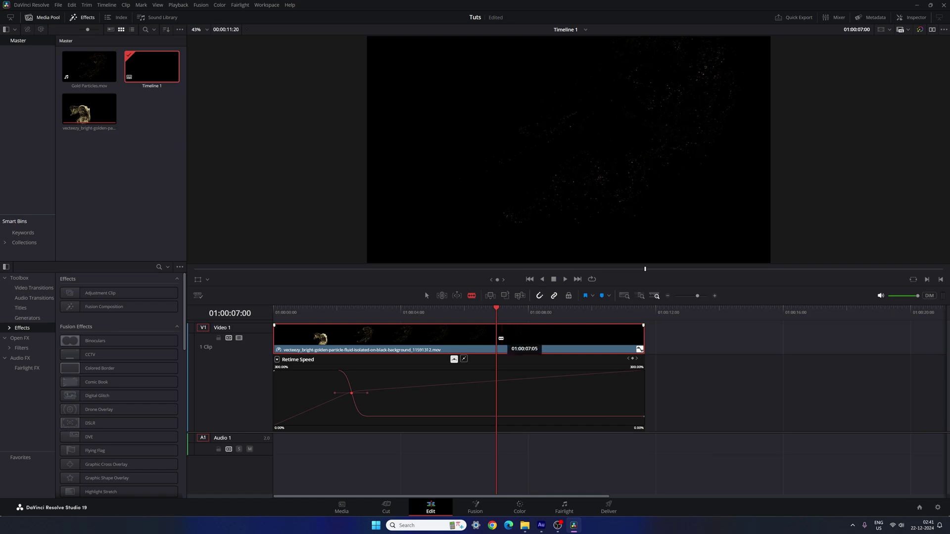
pyautogui.click(501, 339)
pyautogui.press('a')
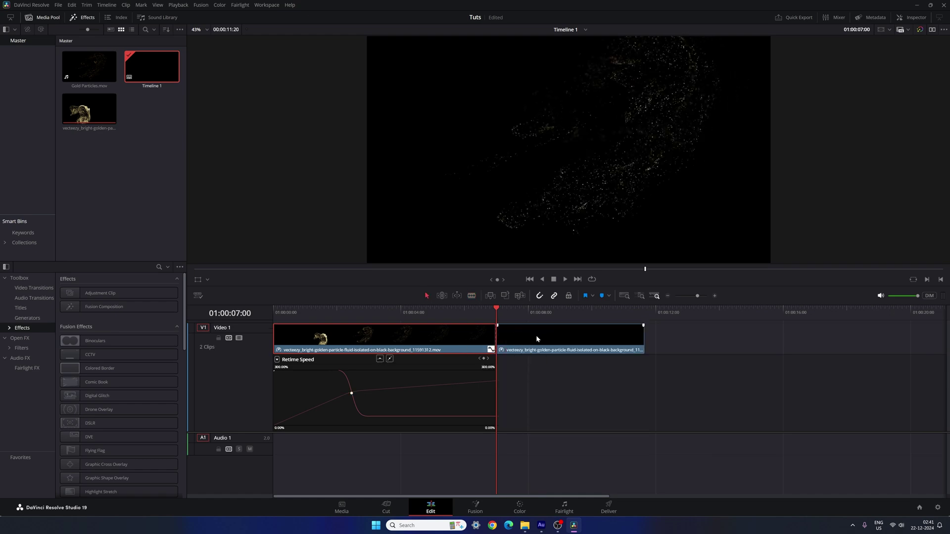
pyautogui.click(537, 338)
pyautogui.press('Delete')
# - Play back the trimmed particle clip from the timeline start and save the project
pyautogui.press('Home')
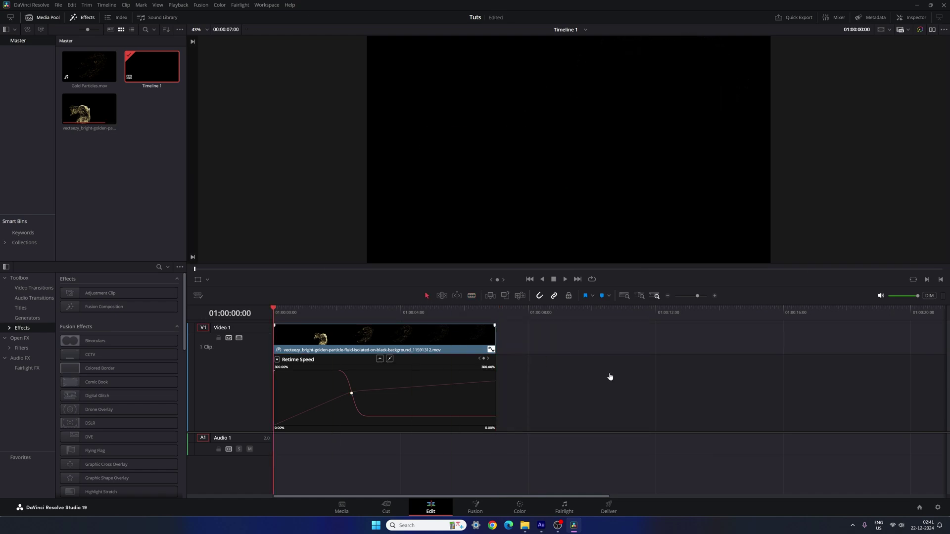
pyautogui.press('space')
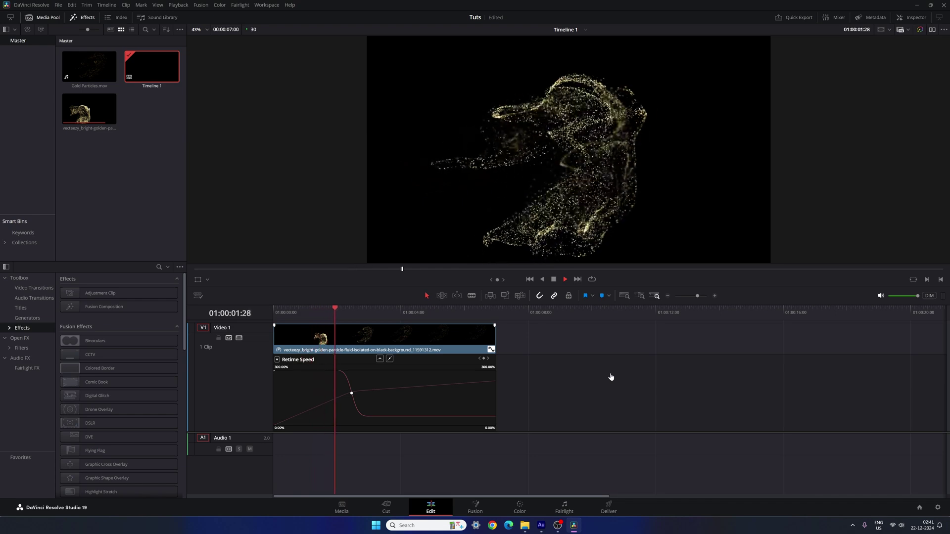
pyautogui.press('space')
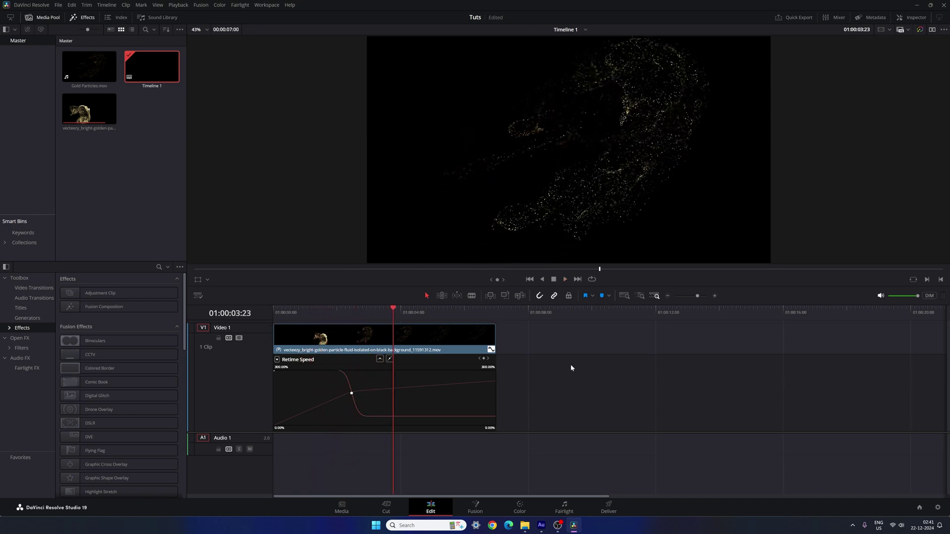
pyautogui.hotkey('ctrl', 's')
# - Replace the retimed clip with Gold Particles.mov at the start of Video 1, preview it, and park the playhead at 01:00:04:08
pyautogui.click(391, 339)
pyautogui.moveTo(381, 316); pyautogui.dragTo(439, 317)
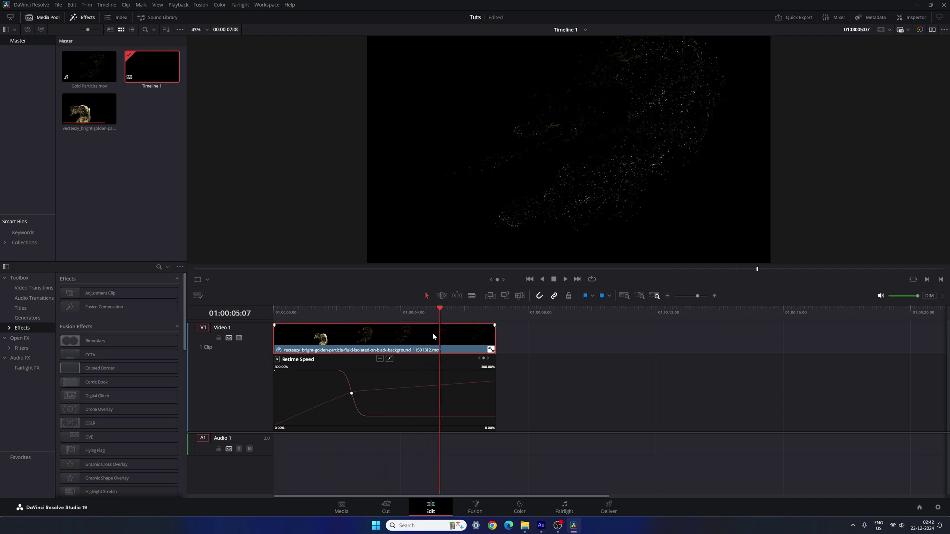
pyautogui.press('Delete')
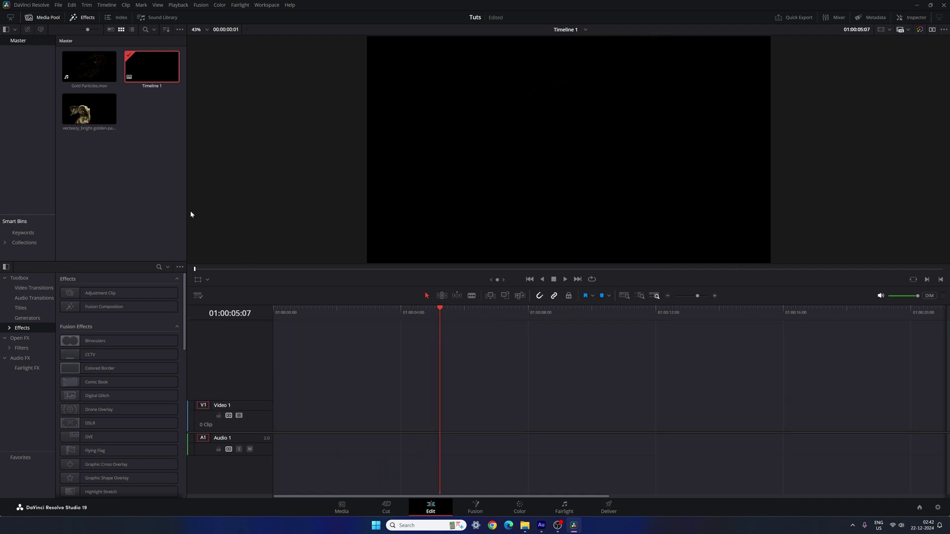
pyautogui.click(89, 67)
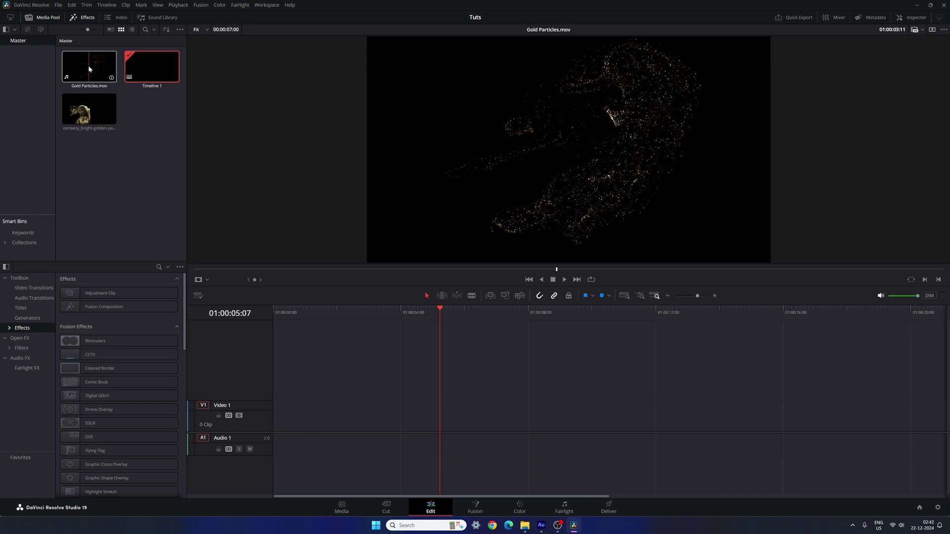
pyautogui.moveTo(89, 65); pyautogui.dragTo(272, 416)
pyautogui.moveTo(402, 315); pyautogui.dragTo(261, 315)
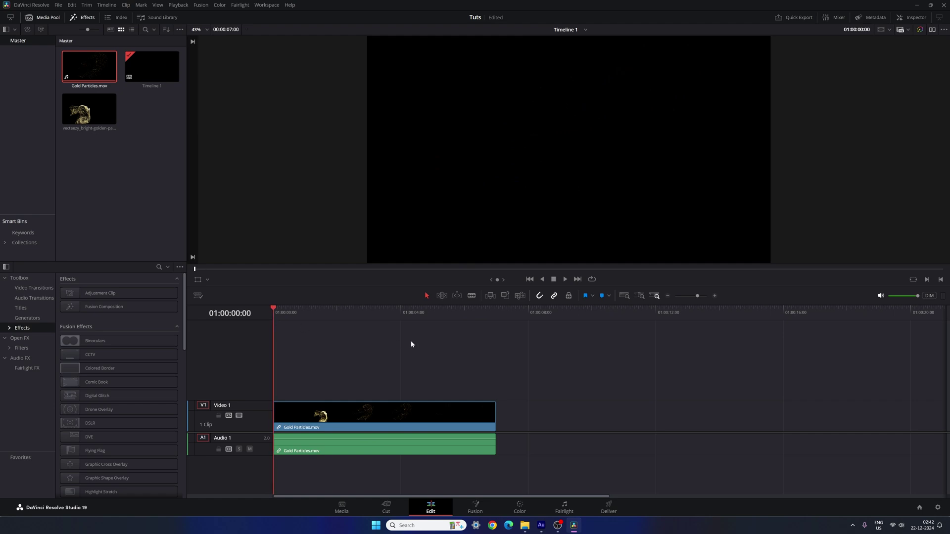
pyautogui.press('space')
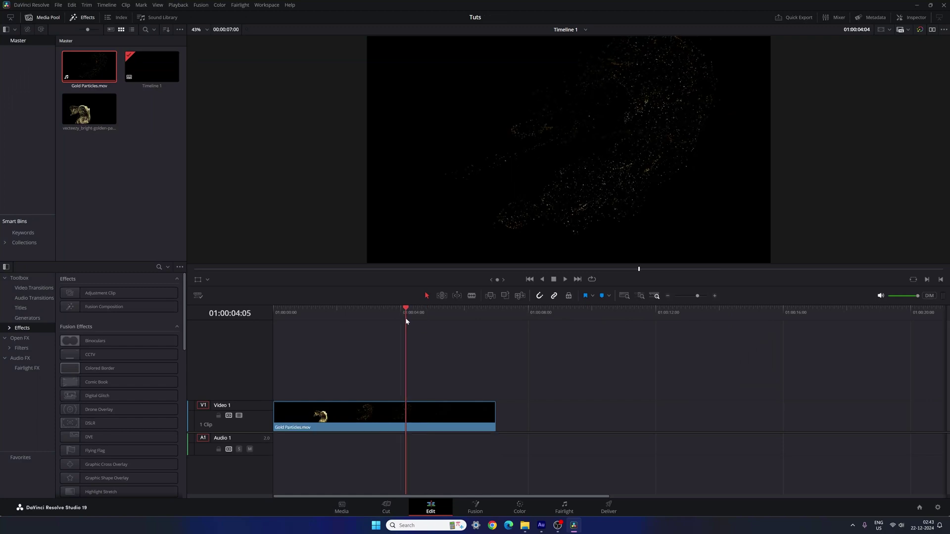
pyautogui.moveTo(405, 318); pyautogui.dragTo(409, 318)
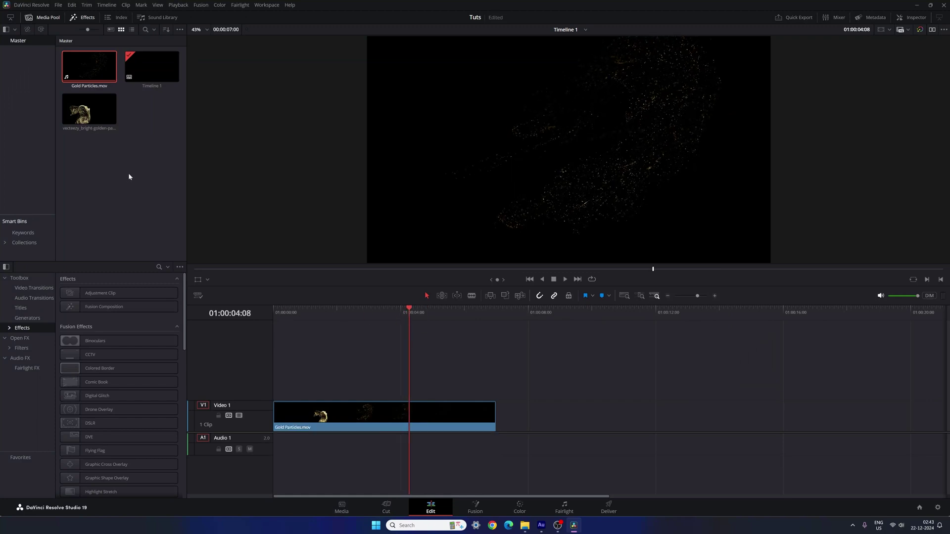
# - Create a new Fusion composition clip named Fusion in the media pool, with a duration of 7 seconds at 30 fps
pyautogui.rightClick(98, 152)
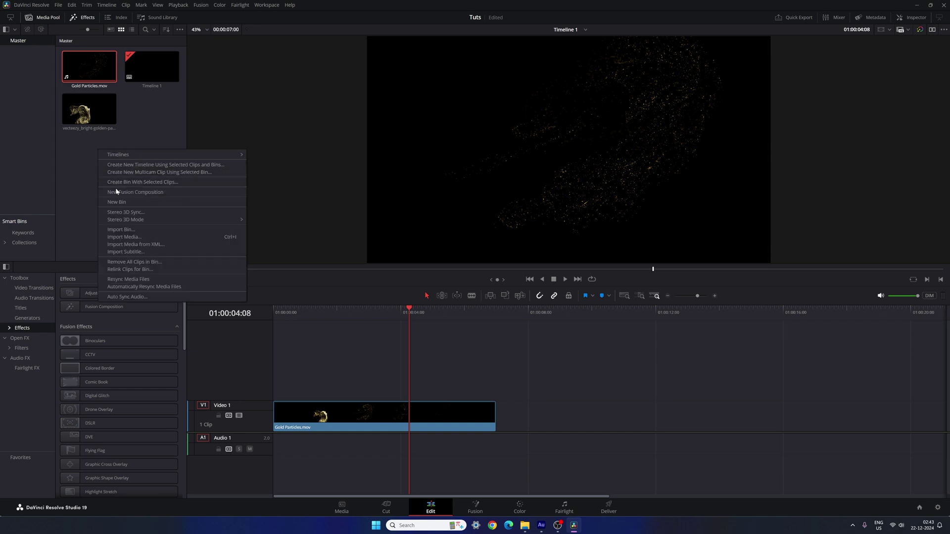
pyautogui.click(135, 192)
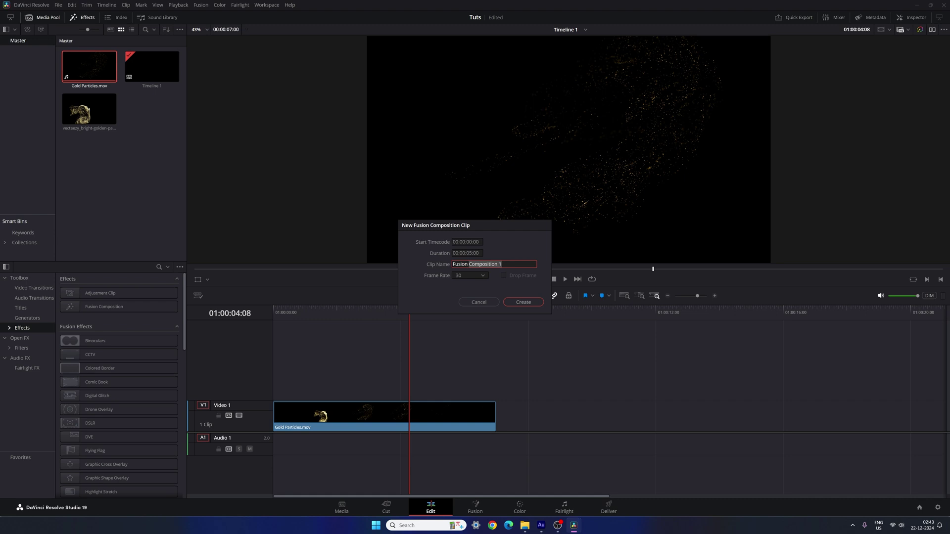
pyautogui.press('BackSpace')
pyautogui.click(466, 253)
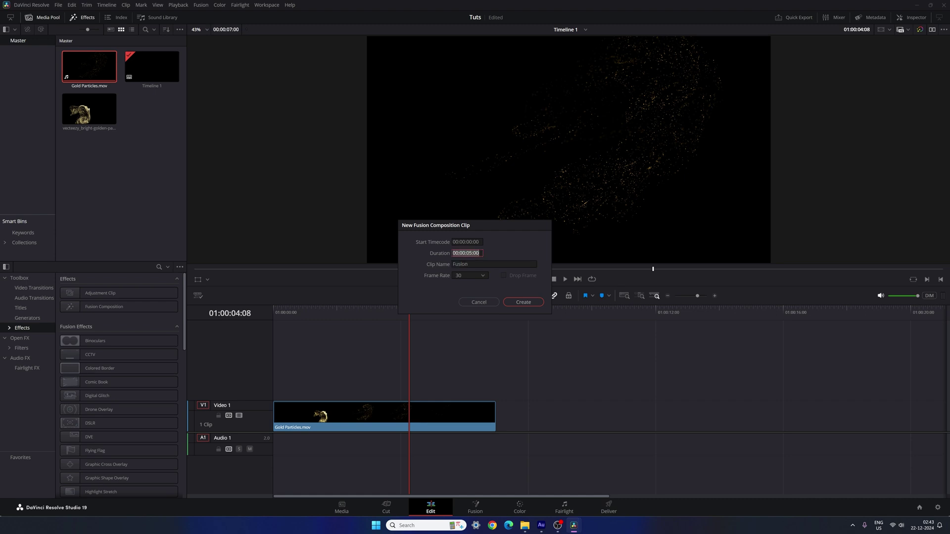
pyautogui.click(472, 253)
pyautogui.click(524, 302)
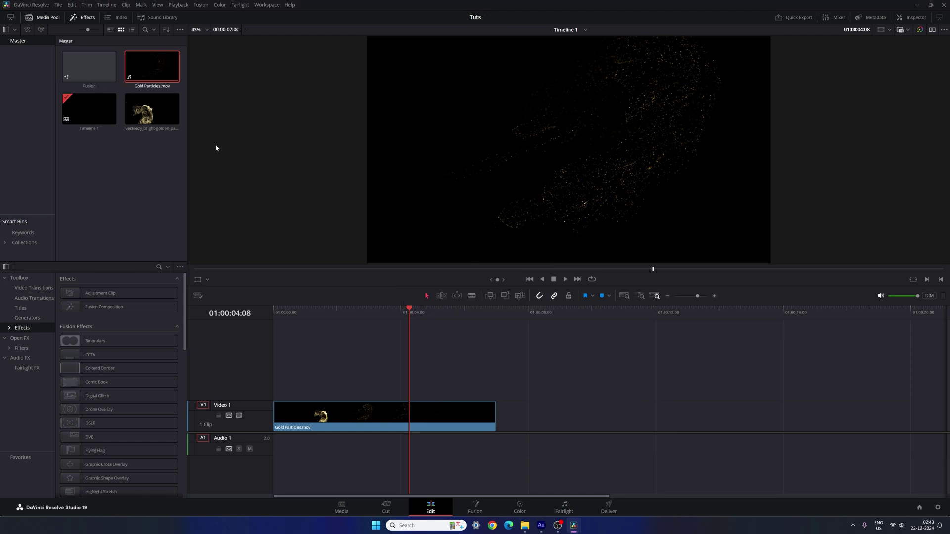
# - Place the Fusion clip on Video 2 above Gold Particles.mov from the timeline start and open it on the Fusion page at 01:00:03:02
pyautogui.moveTo(85, 67); pyautogui.dragTo(271, 376)
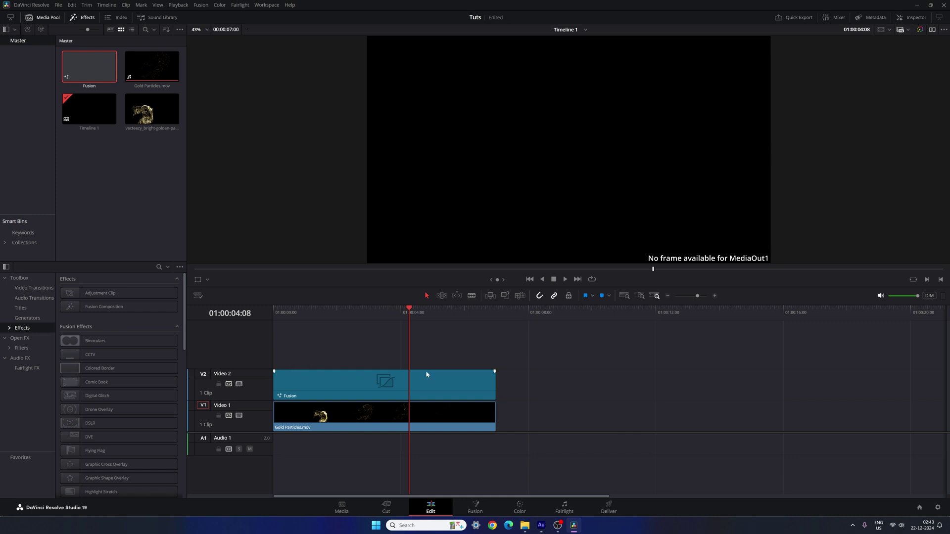
pyautogui.moveTo(404, 316); pyautogui.dragTo(371, 319)
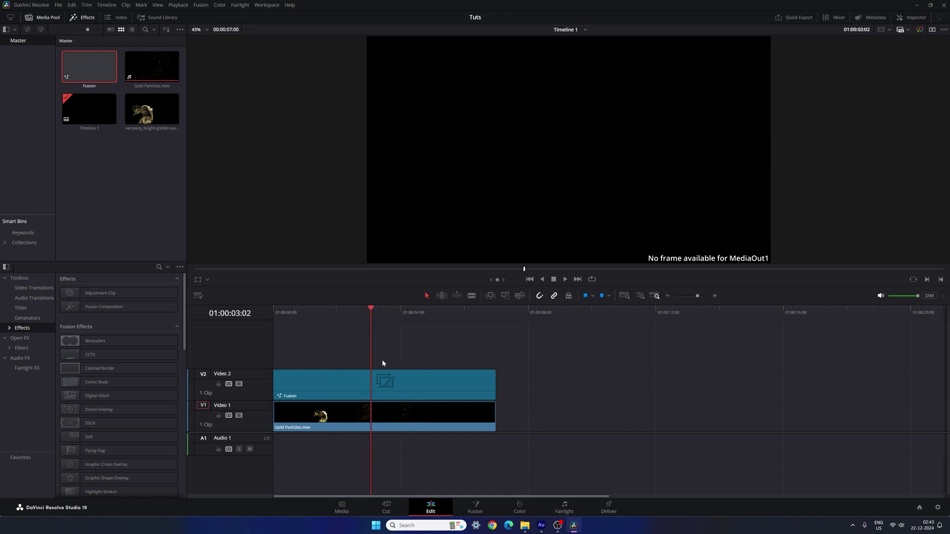
pyautogui.click(472, 506)
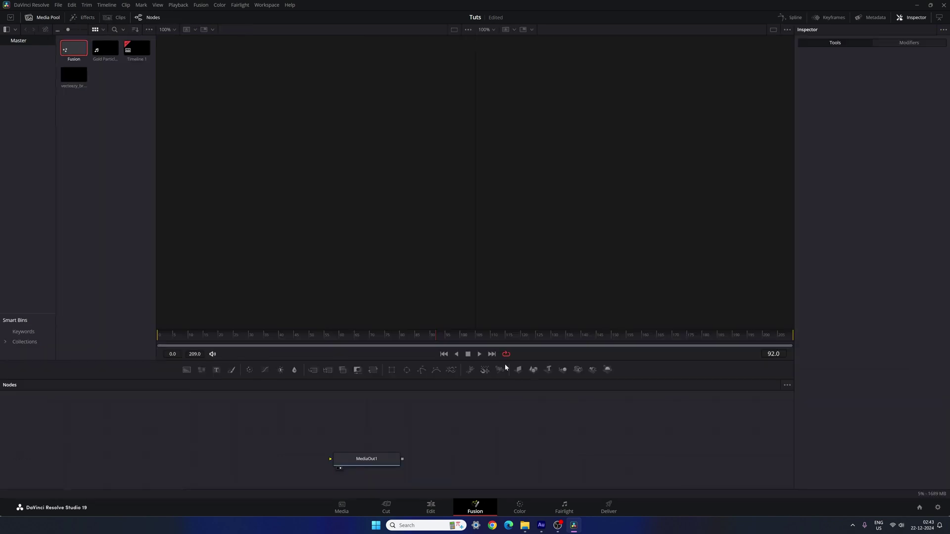
pyautogui.moveTo(498, 360); pyautogui.dragTo(487, 308)
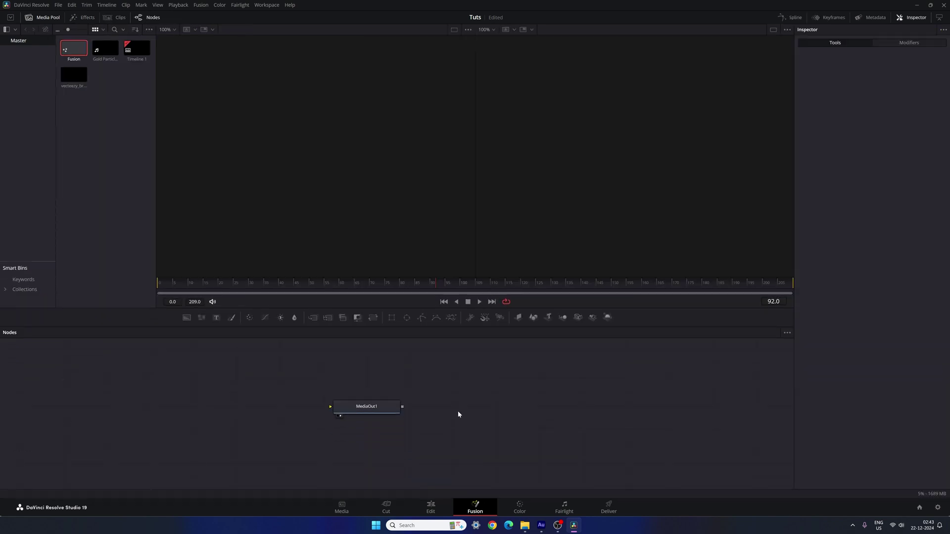
# - Move the MediaOut1 node far to the right of the node graph and switch to a single viewer
pyautogui.moveTo(349, 415); pyautogui.dragTo(689, 416)
pyautogui.click(697, 430)
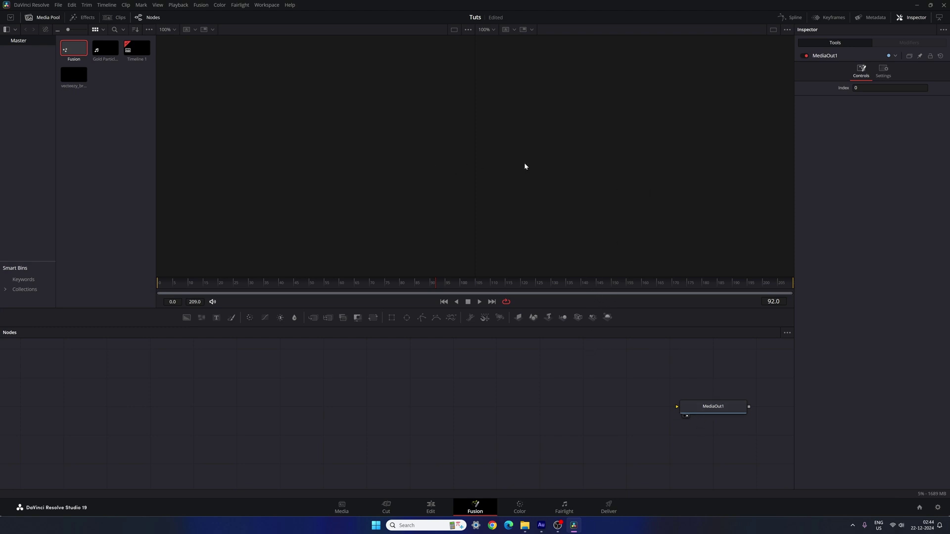
pyautogui.click(773, 30)
# - Add a Text+ node to the left of MediaOut1, display it in the viewer, and shift it further left
pyautogui.moveTo(216, 317); pyautogui.dragTo(326, 394)
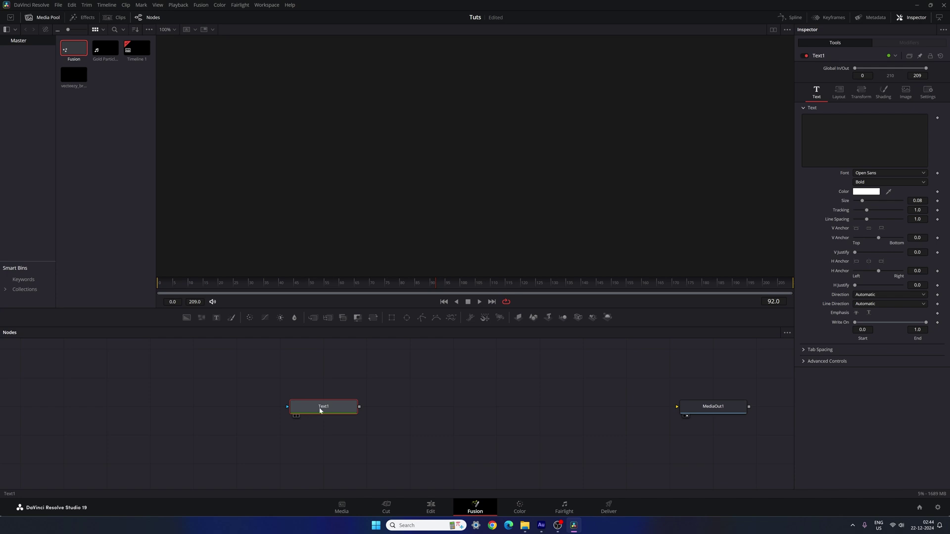
pyautogui.moveTo(334, 409); pyautogui.dragTo(367, 208)
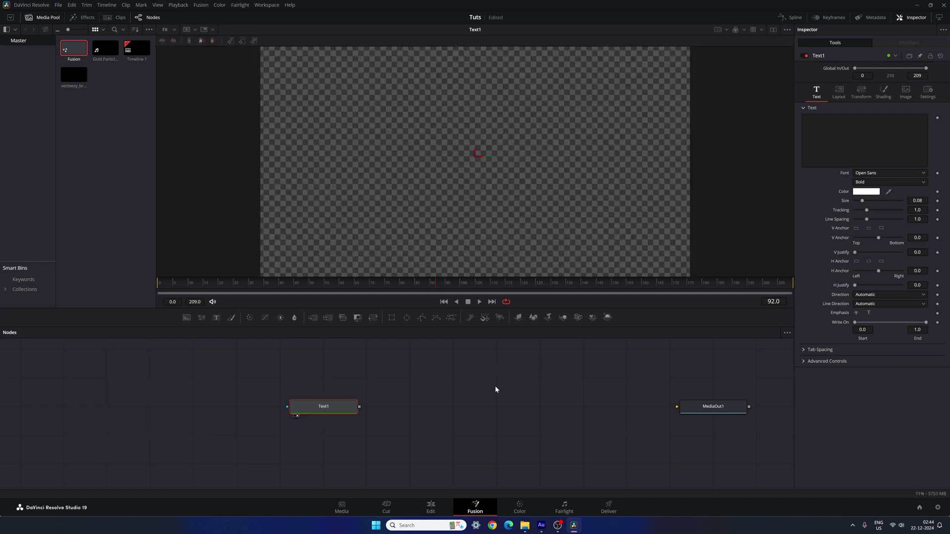
pyautogui.moveTo(356, 411); pyautogui.dragTo(312, 412)
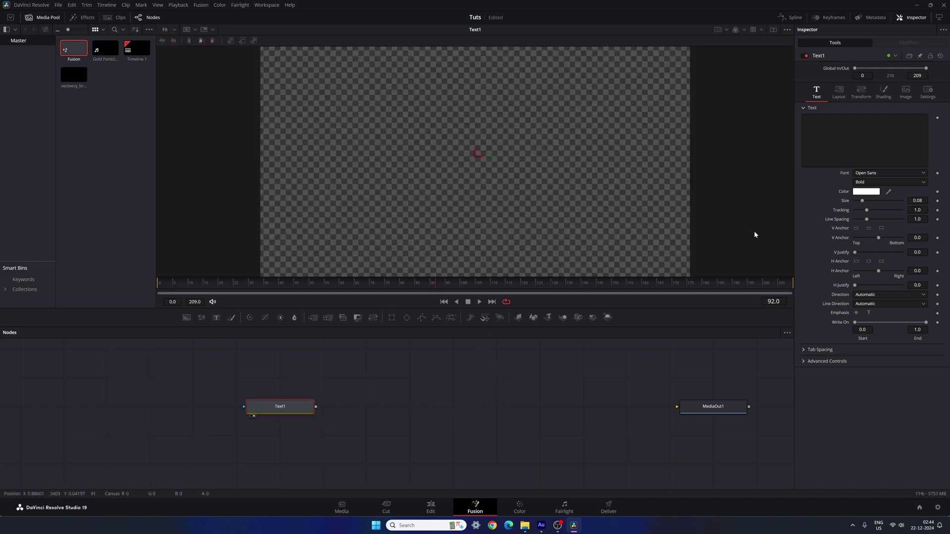
# - Enter "Merry" and "Christmas" on two lines as the Text1 node's text
pyautogui.click(863, 140)
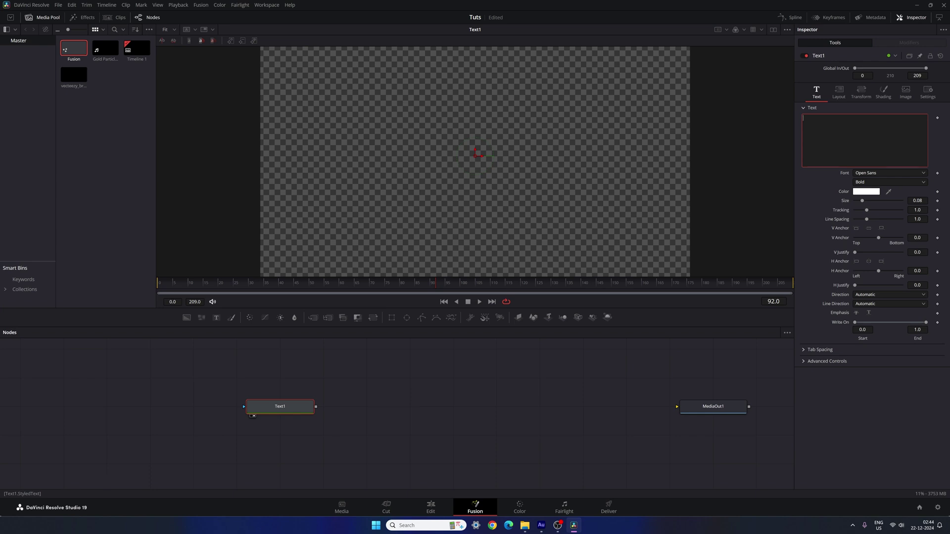
pyautogui.write('Merry')
pyautogui.press('Return')
pyautogui.write('C')
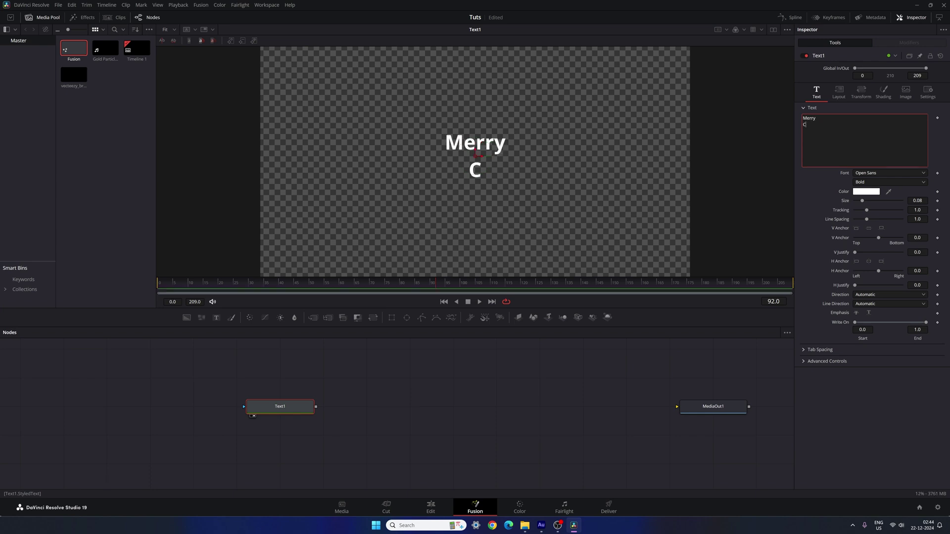
pyautogui.write('hristmas')
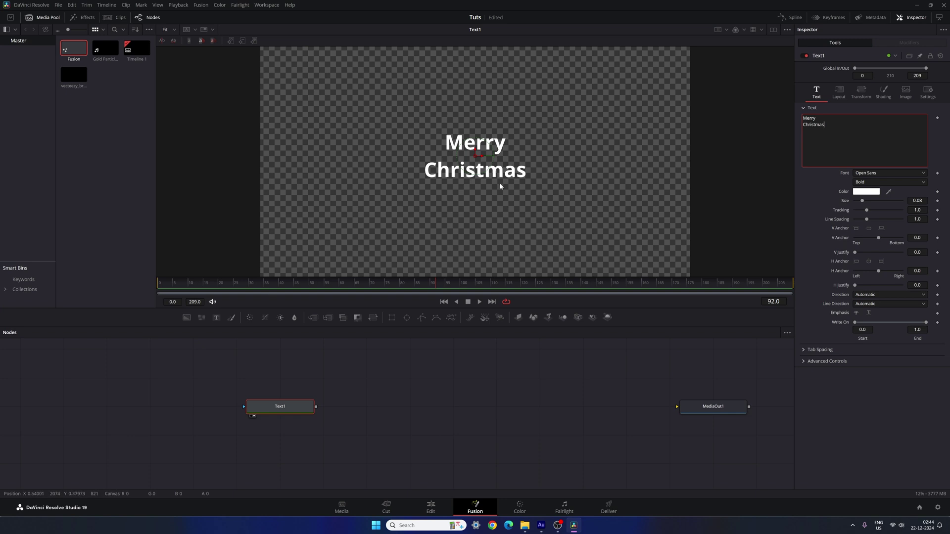
# - Change the font of the Merry Christmas text to Awesome Regular
pyautogui.click(875, 174)
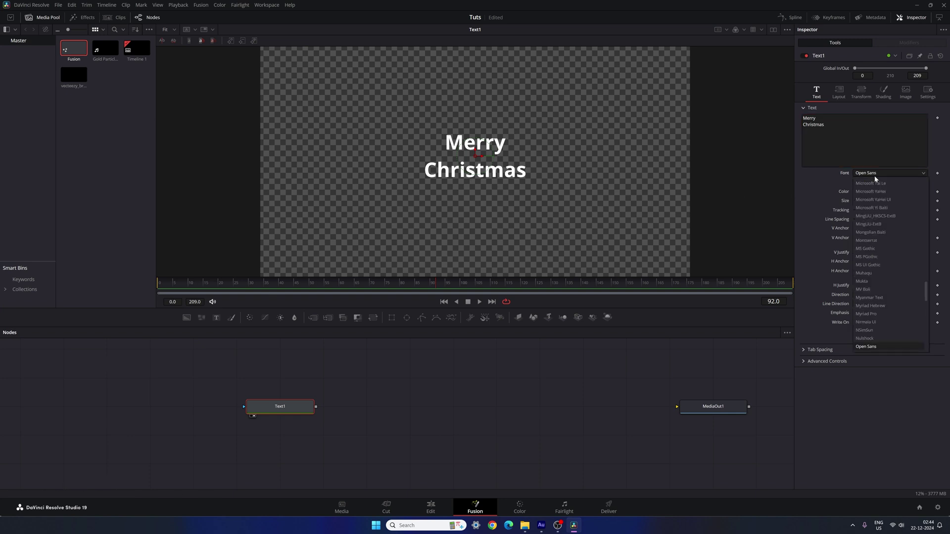
pyautogui.scroll(20, 874, 178)
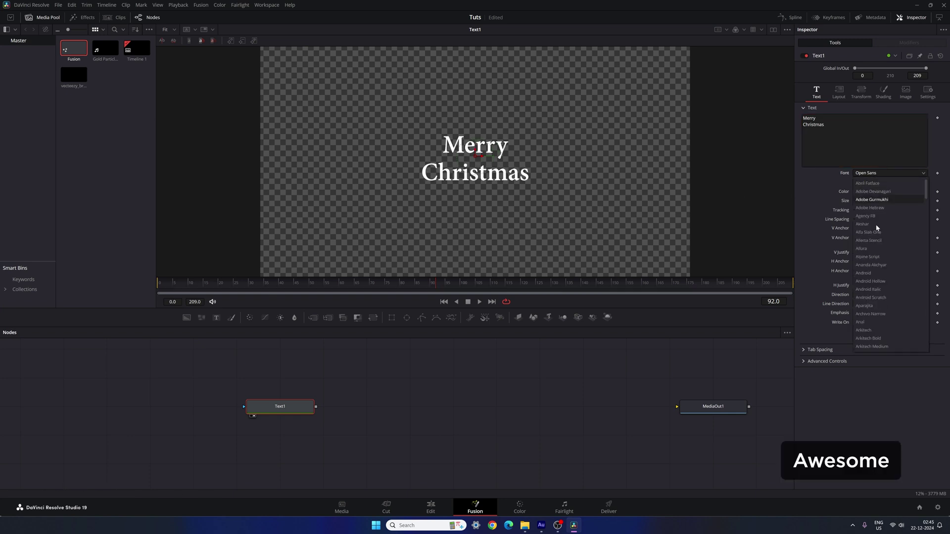
pyautogui.scroll(-3, 873, 263)
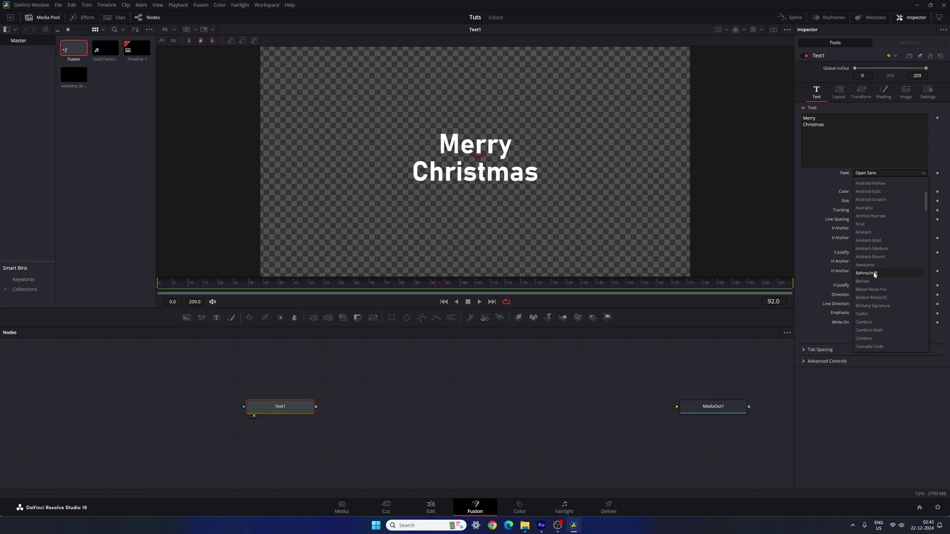
pyautogui.click(882, 269)
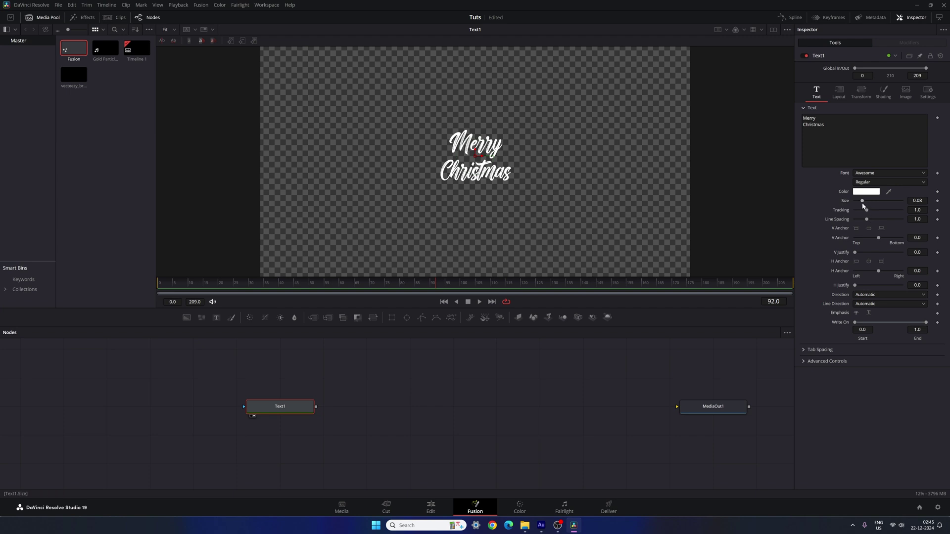
# - Enlarge the Merry Christmas text to a size of 0.2
pyautogui.moveTo(863, 204); pyautogui.dragTo(873, 206)
pyautogui.click(917, 200)
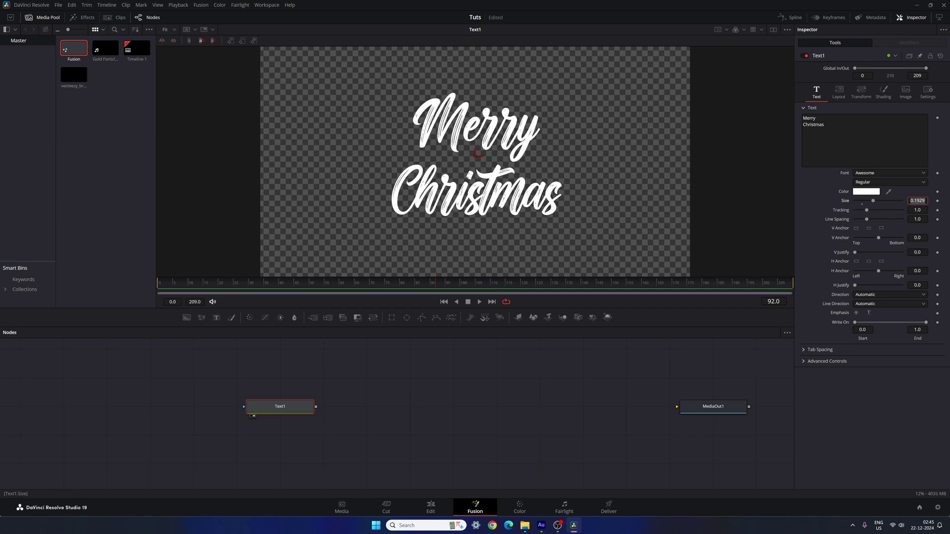
pyautogui.press('BackSpace')
pyautogui.write('.2')
pyautogui.press('Tab')
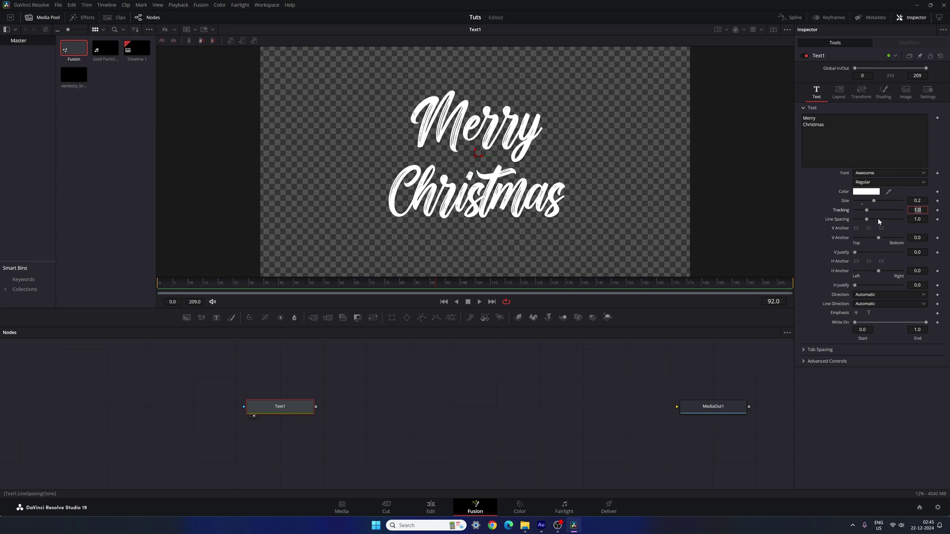
# - Tighten the text's line spacing to 0.87 and insert a space before "Merry" to offset the first line
pyautogui.moveTo(868, 224); pyautogui.dragTo(865, 224)
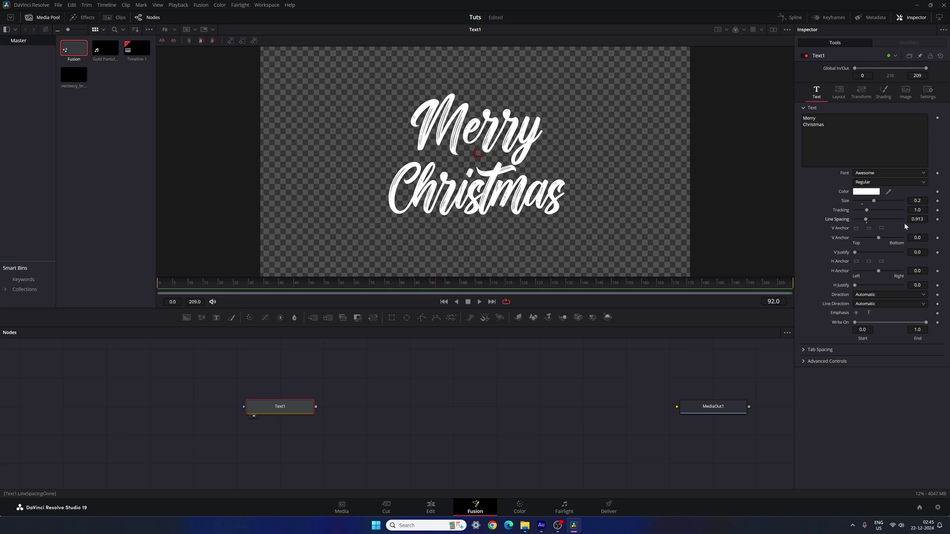
pyautogui.click(918, 219)
pyautogui.doubleClick(918, 219)
pyautogui.write('.87')
pyautogui.press('Tab')
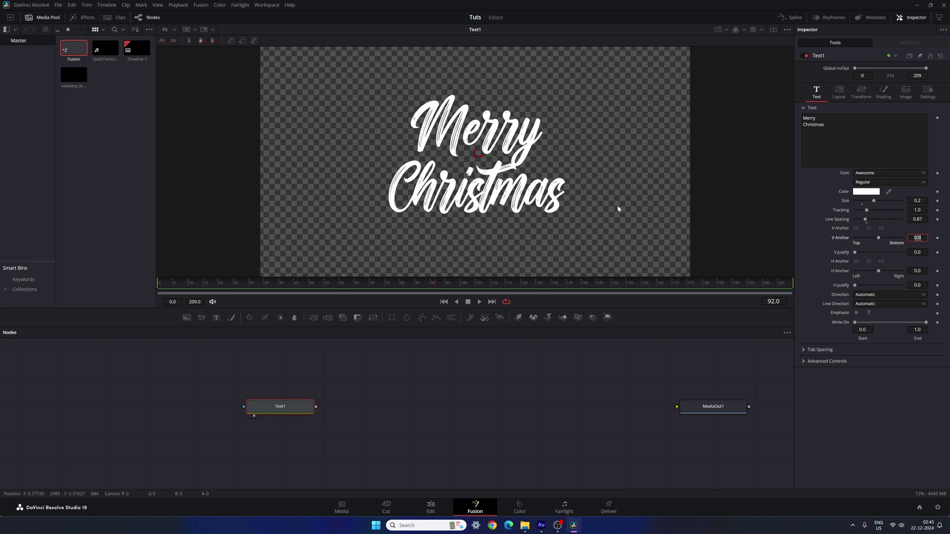
pyautogui.click(802, 118)
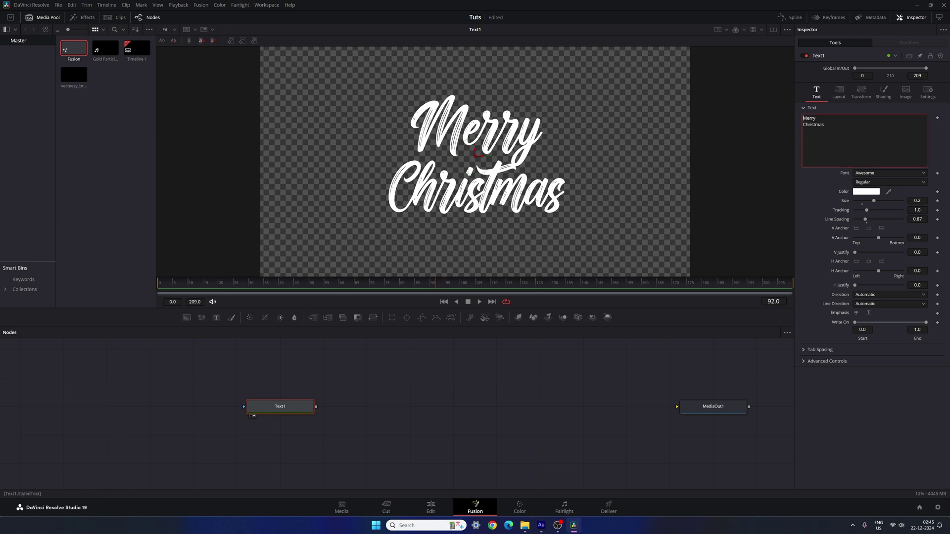
pyautogui.click(443, 377)
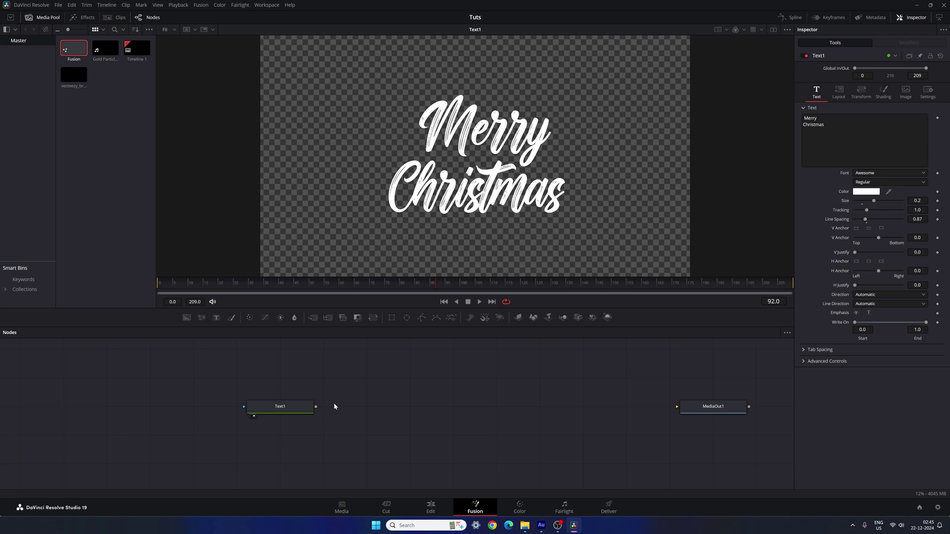
# - Add a Create Bump Map node after Text1 and place it midway between Text1 and MediaOut1
pyautogui.click(305, 407)
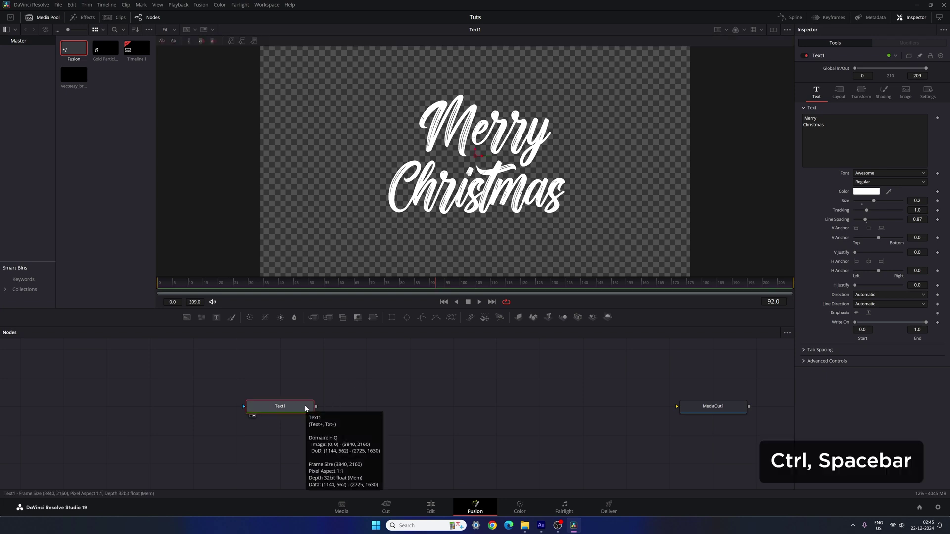
pyautogui.hotkey('ctrl', 'space')
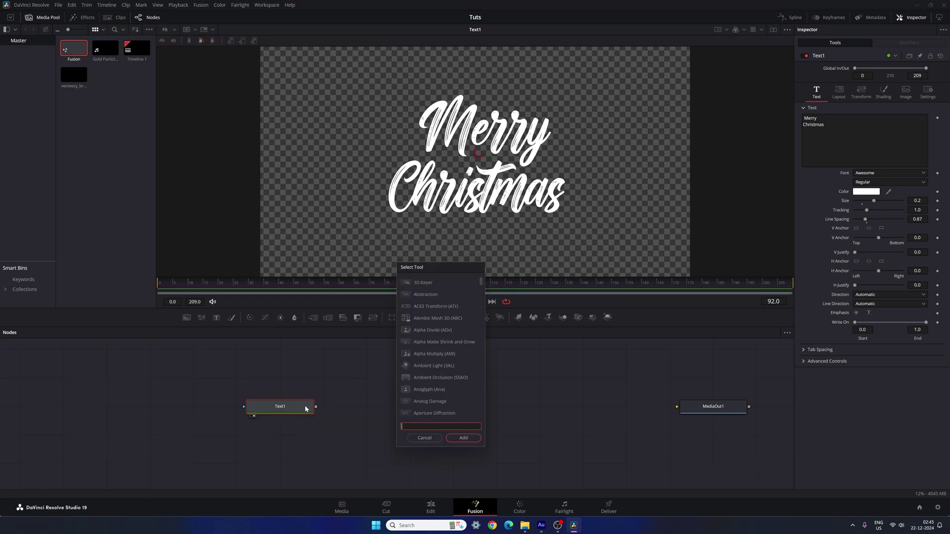
pyautogui.write('crea')
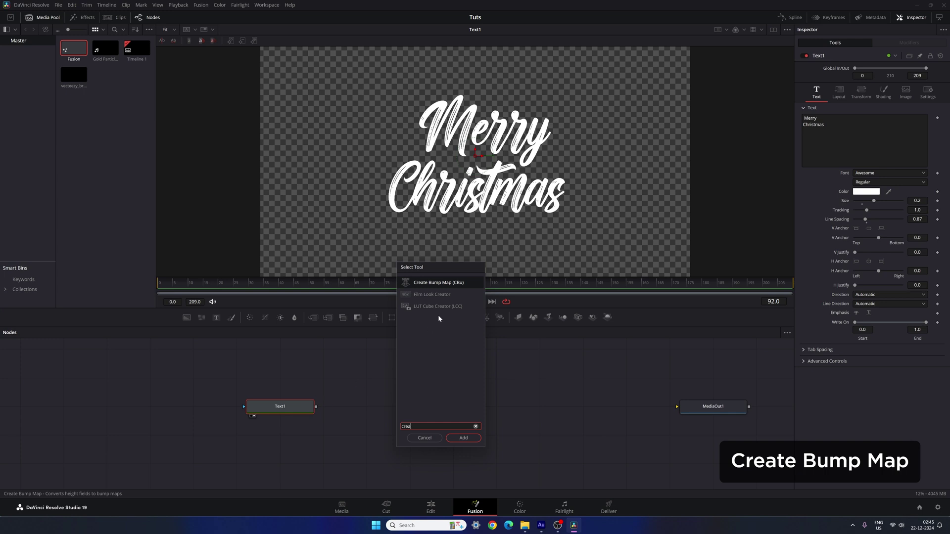
pyautogui.click(465, 438)
pyautogui.moveTo(378, 410); pyautogui.dragTo(463, 412)
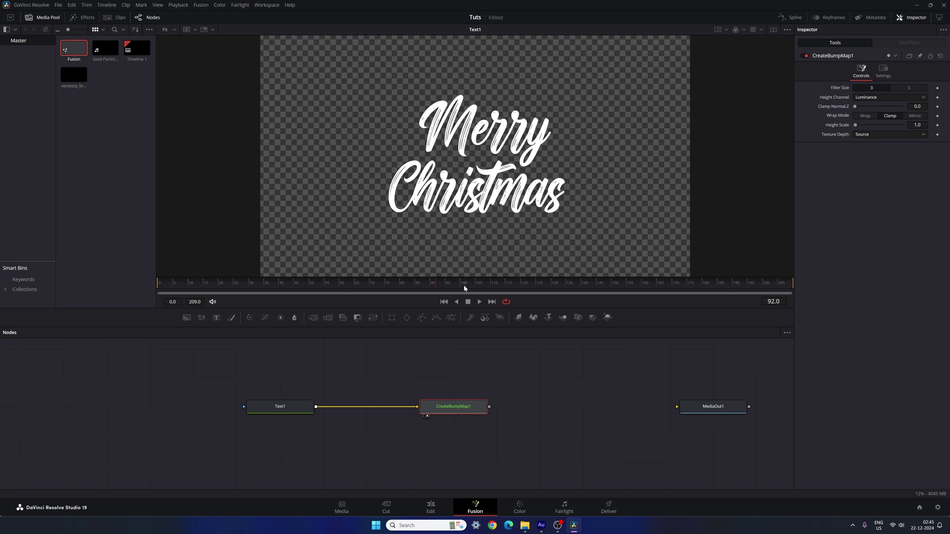
# - Display the bump map node in the viewer and set its height scale to 200
pyautogui.press('1')
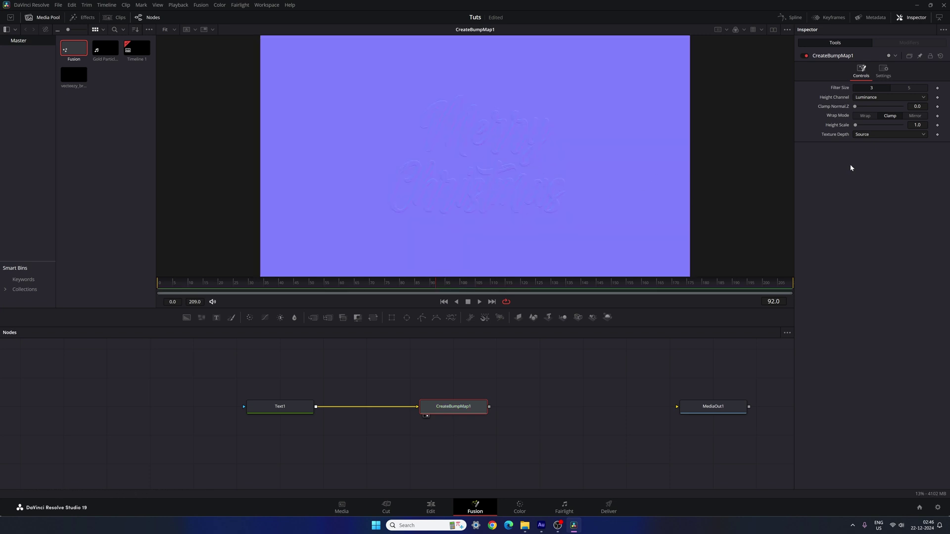
pyautogui.moveTo(852, 127); pyautogui.dragTo(912, 128)
pyautogui.doubleClick(916, 125)
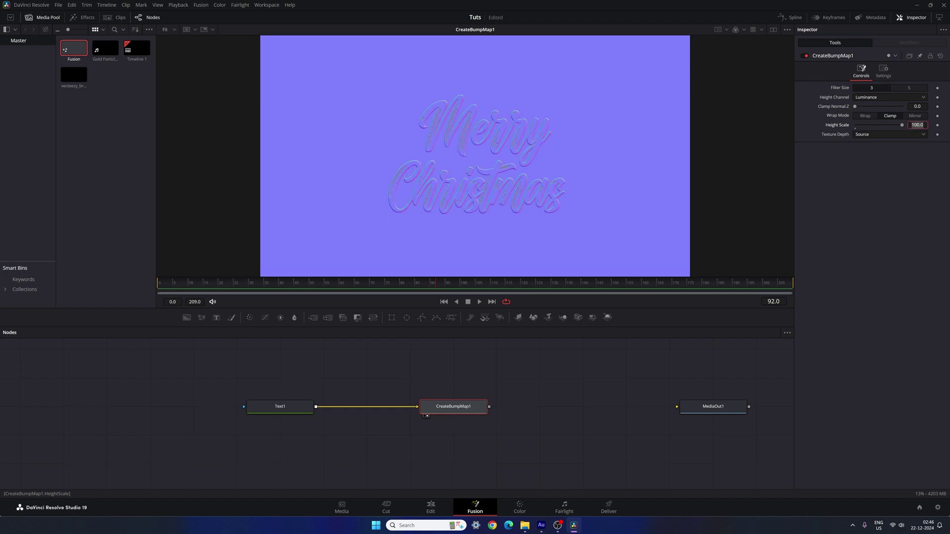
pyautogui.write('200')
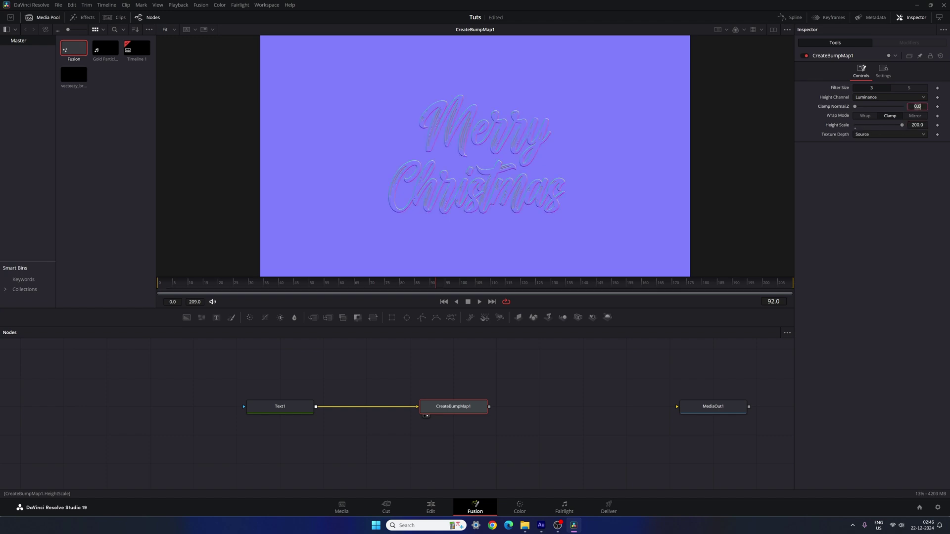
pyautogui.click(917, 106)
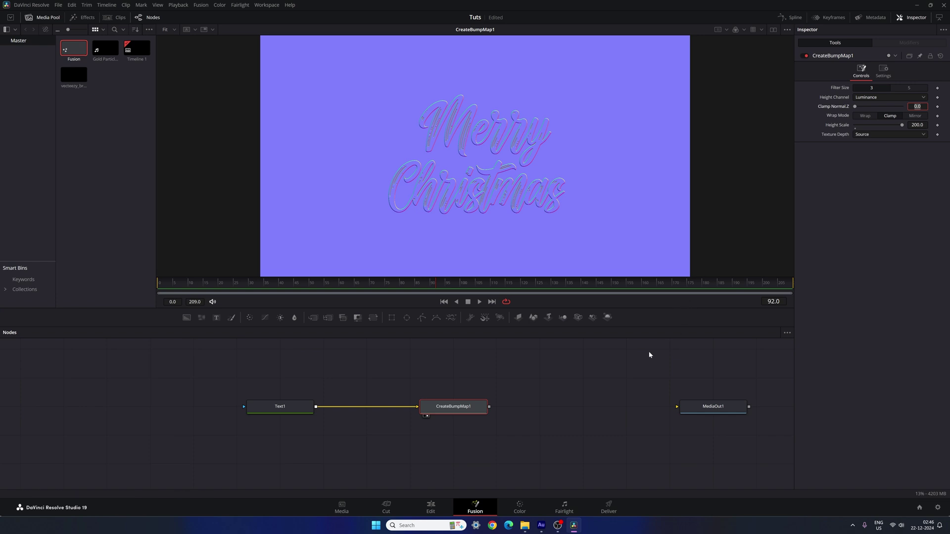
pyautogui.click(555, 376)
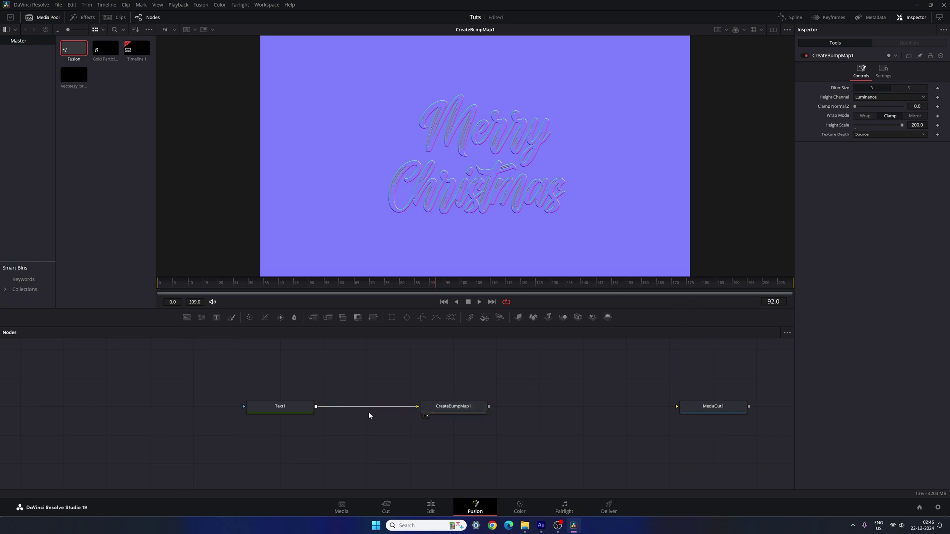
# - Move Text1 away to make room, insert a Gaussian Blur node before CreateBumpMap1, and place it just before the bump map
pyautogui.moveTo(300, 408); pyautogui.dragTo(258, 408)
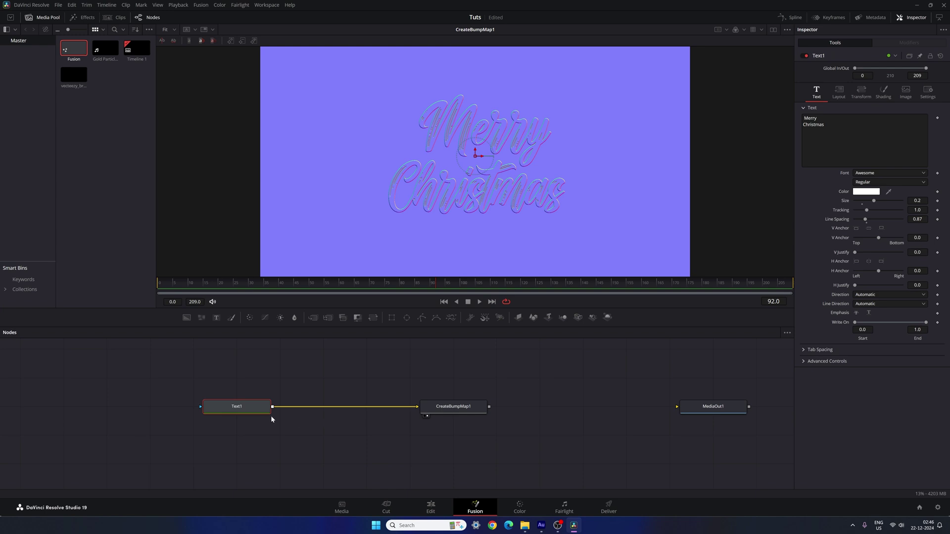
pyautogui.hotkey('ctrl', 'space')
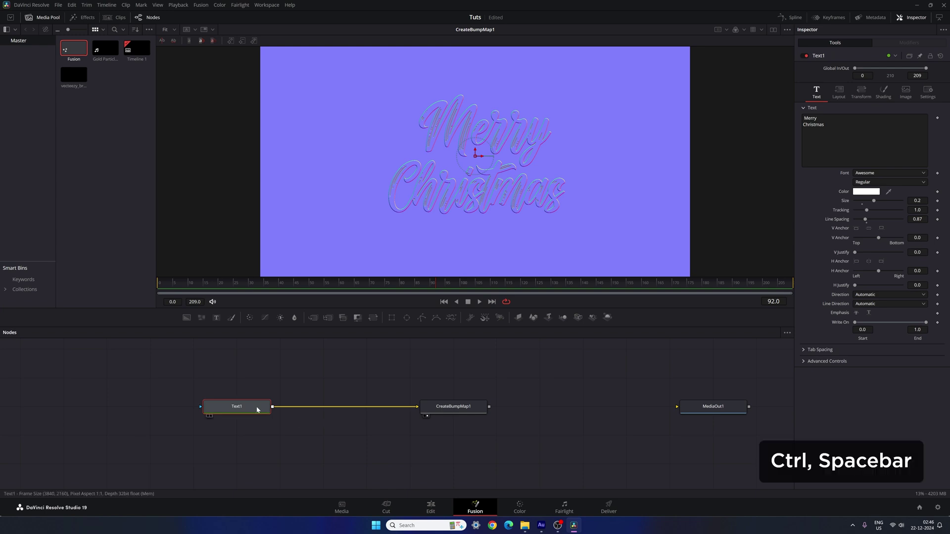
pyautogui.write('crea')
pyautogui.press('BackSpace')
pyautogui.press('BackSpace')
pyautogui.press('BackSpace')
pyautogui.press('BackSpace')
pyautogui.write('ga')
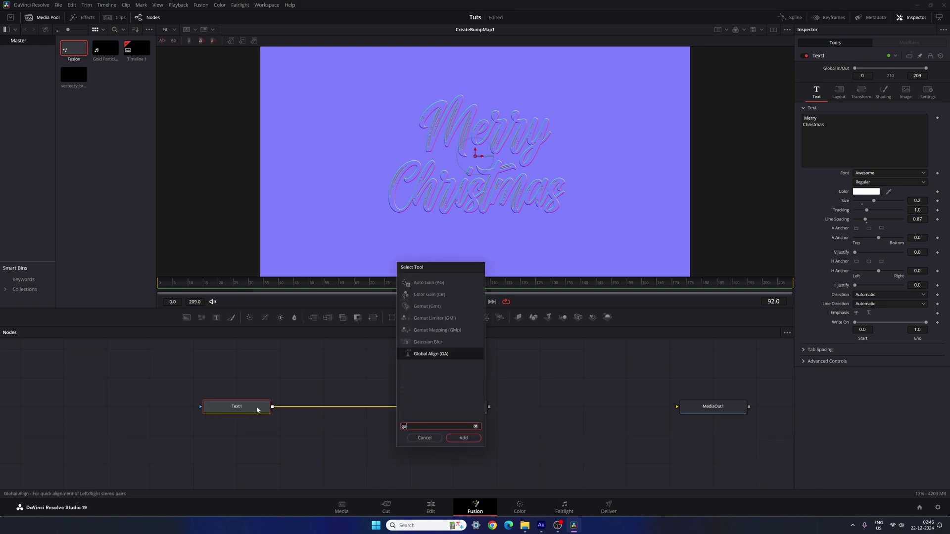
pyautogui.write('u')
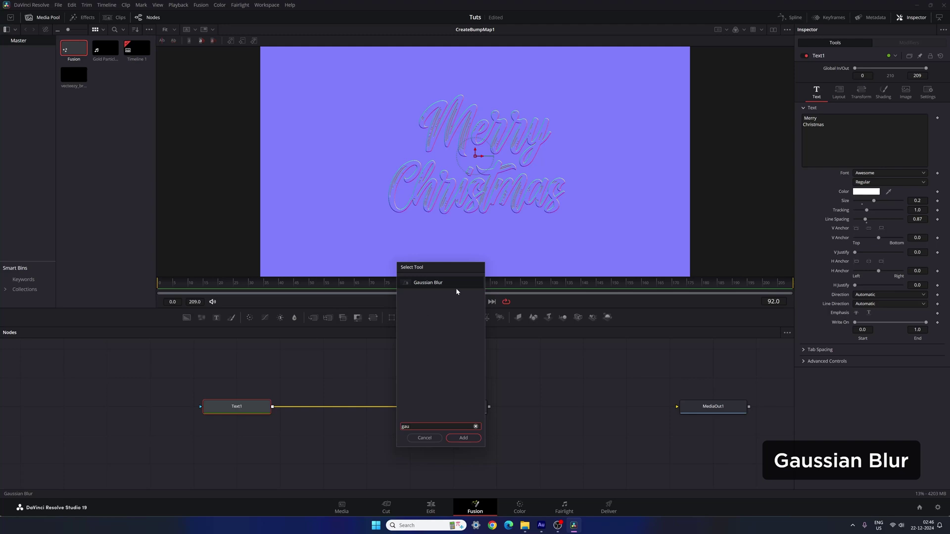
pyautogui.click(463, 438)
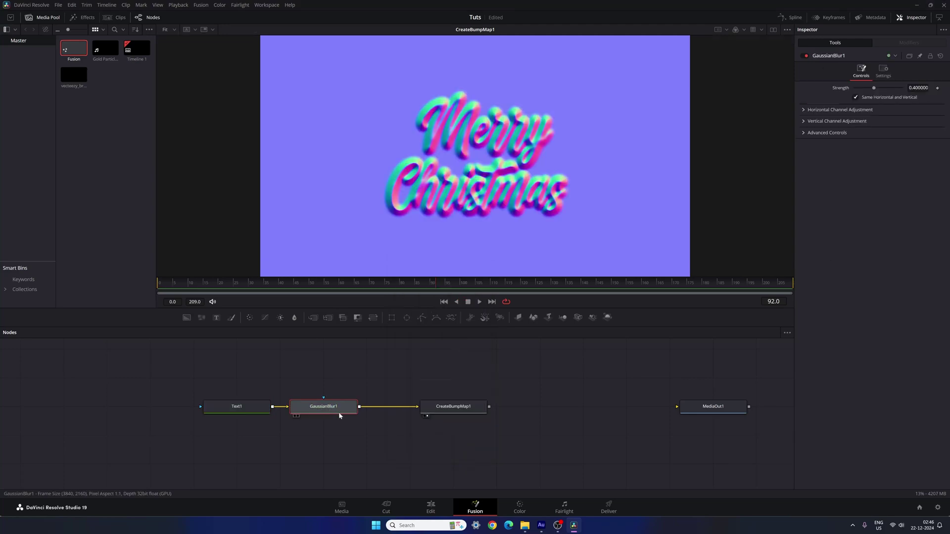
pyautogui.moveTo(339, 416); pyautogui.dragTo(373, 410)
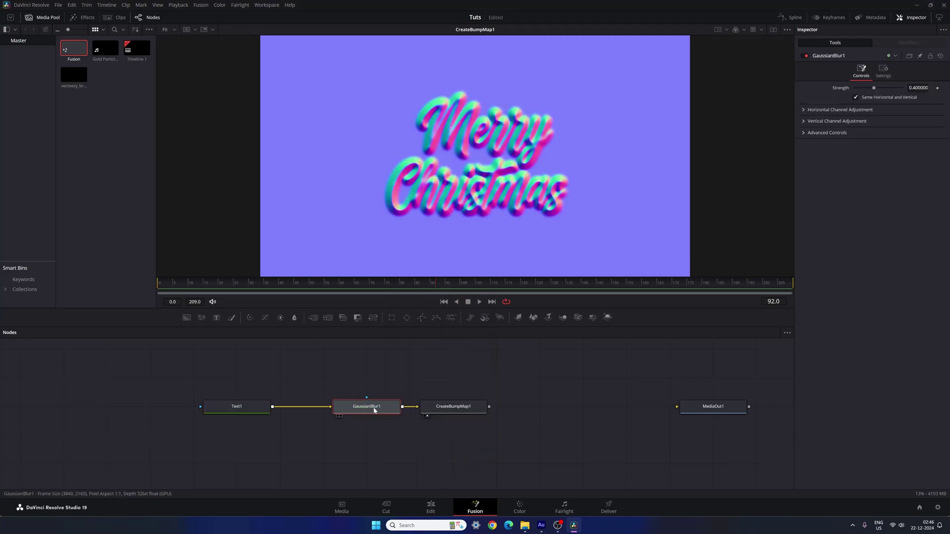
# - Set the Gaussian Blur strength to 0.2
pyautogui.click(918, 87)
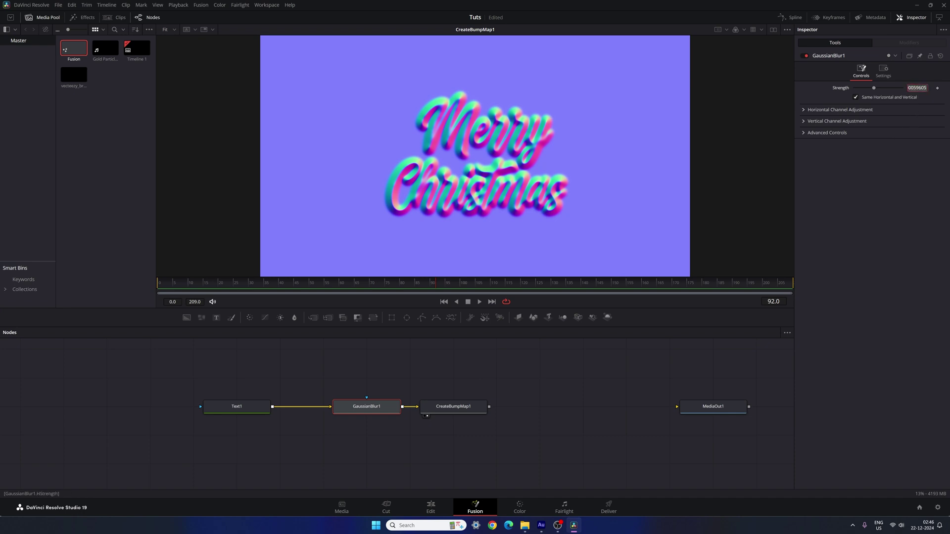
pyautogui.write('0.2')
pyautogui.press('Return')
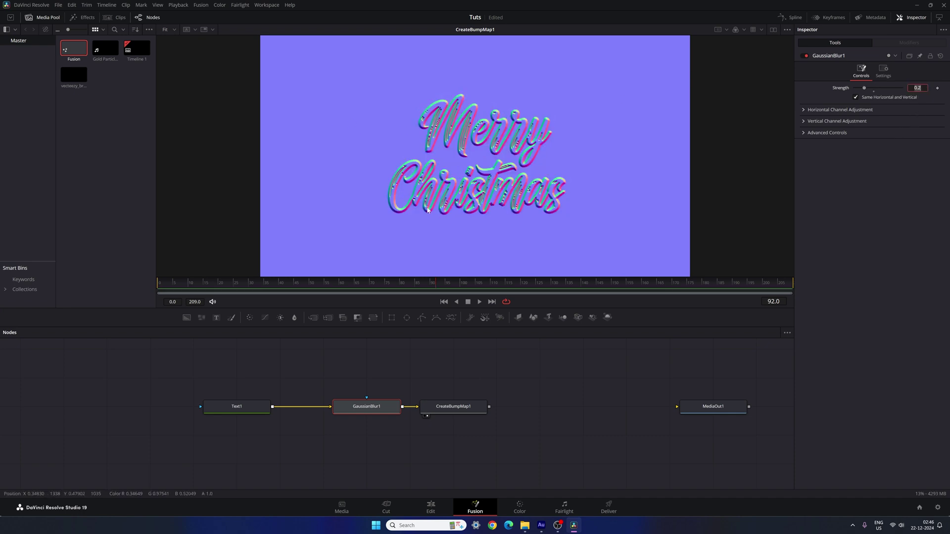
pyautogui.click(456, 365)
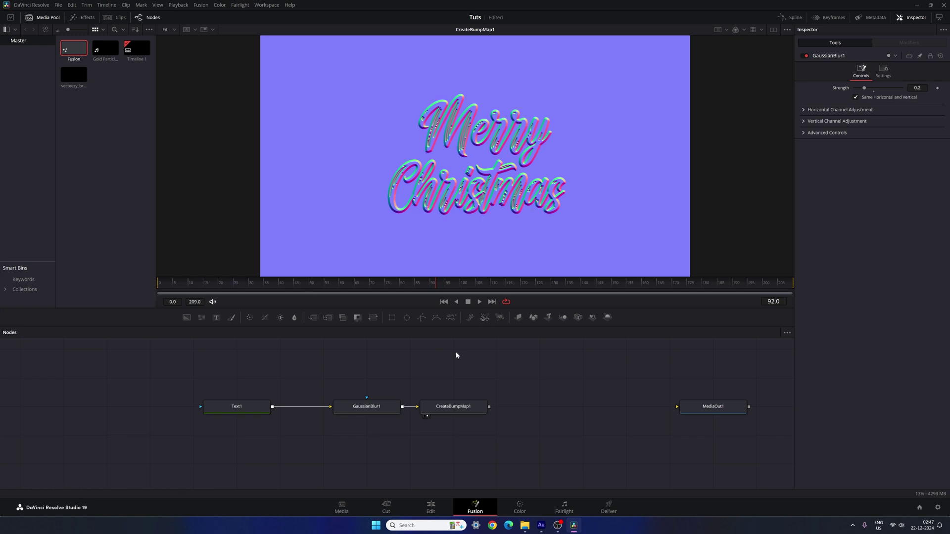
# - Add a Merge node above CreateBumpMap1 with Text1 as the background and the bump map as the foreground
pyautogui.moveTo(313, 318); pyautogui.dragTo(393, 218)
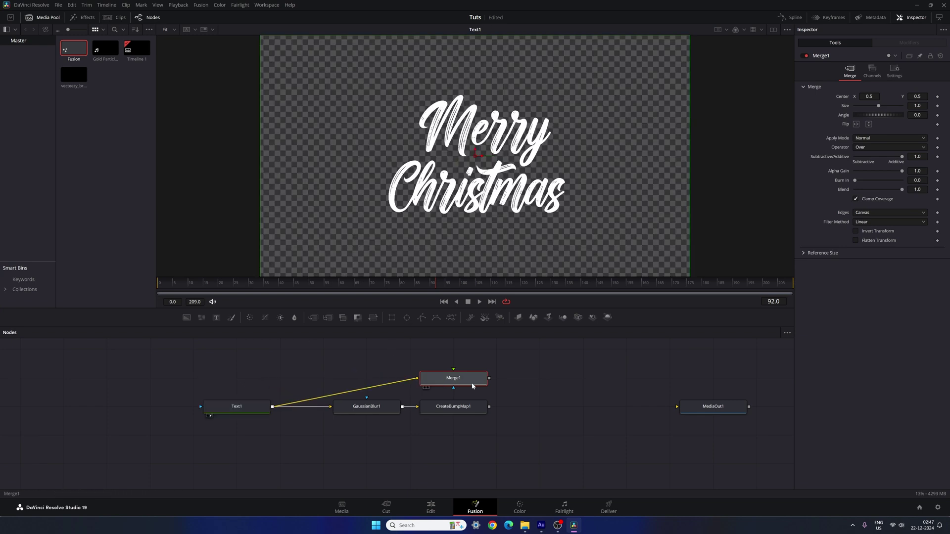
pyautogui.moveTo(454, 370); pyautogui.dragTo(472, 408)
pyautogui.press('1')
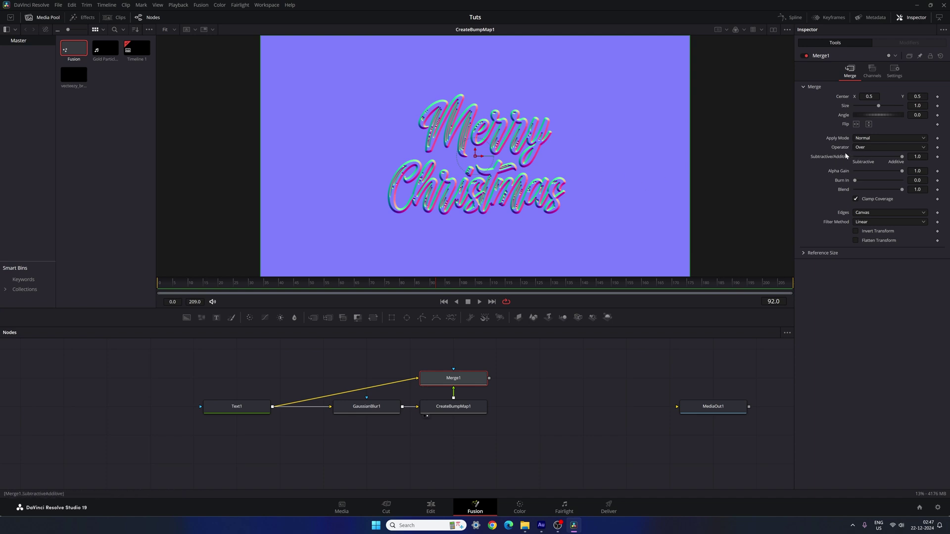
# - Set Merge1's operator to In and display the merge result in the viewer
pyautogui.click(872, 148)
pyautogui.click(861, 166)
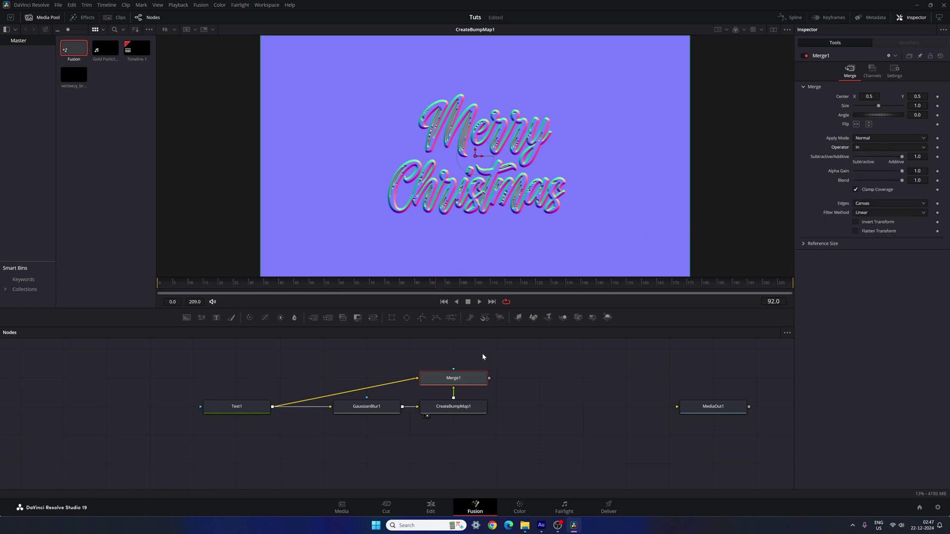
pyautogui.moveTo(458, 373); pyautogui.dragTo(509, 250)
pyautogui.click(500, 358)
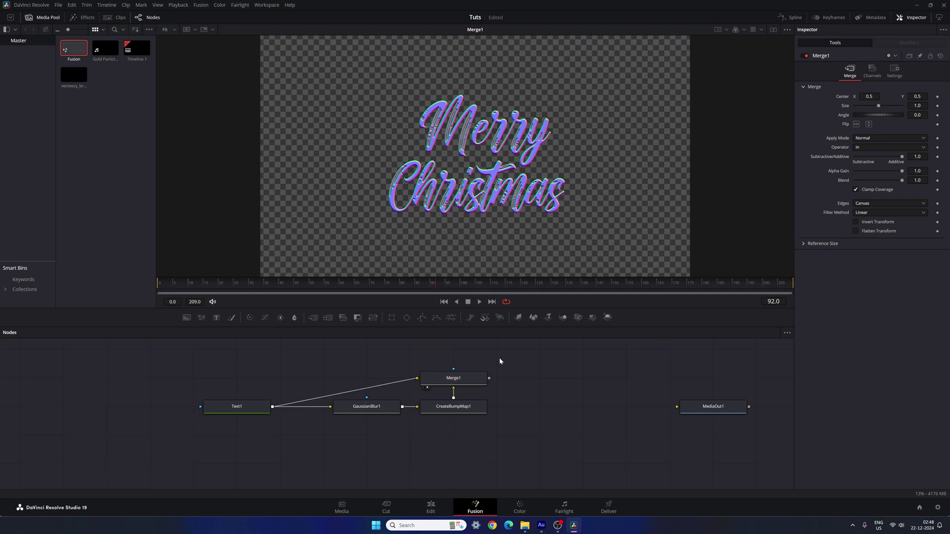
# - Add a pipe router to the Text1–Merge1 connection and align it horizontally with Merge1
pyautogui.press('alt')
pyautogui.keyDown('alt'); pyautogui.click(365, 387); pyautogui.keyUp('alt')
pyautogui.moveTo(365, 386); pyautogui.dragTo(324, 377)
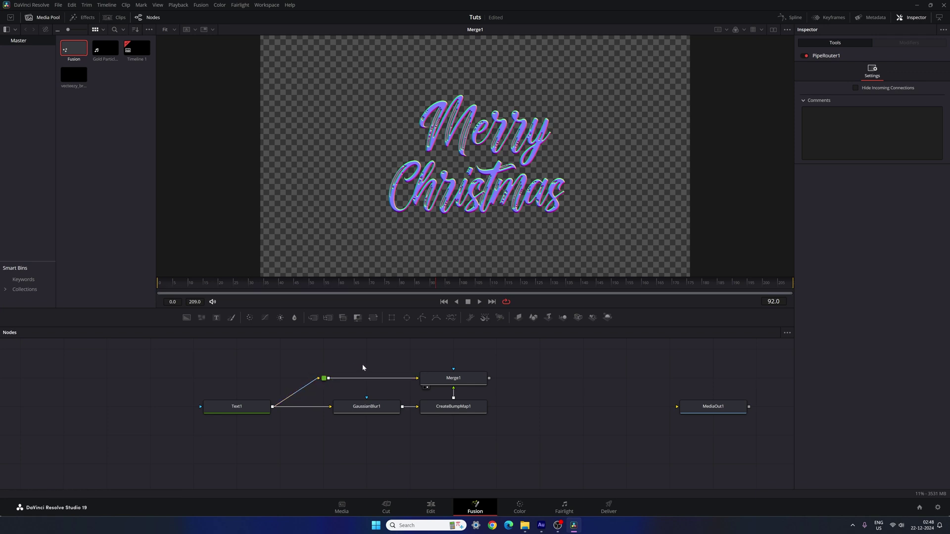
pyautogui.moveTo(511, 362); pyautogui.dragTo(509, 375)
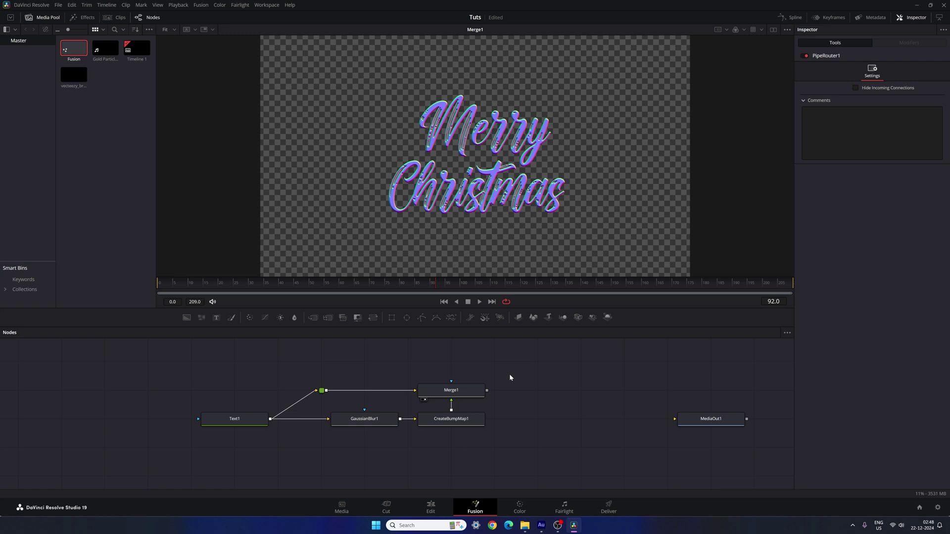
# - Add a Displace node after Merge1
pyautogui.click(465, 391)
pyautogui.hotkey('ctrl', 'space')
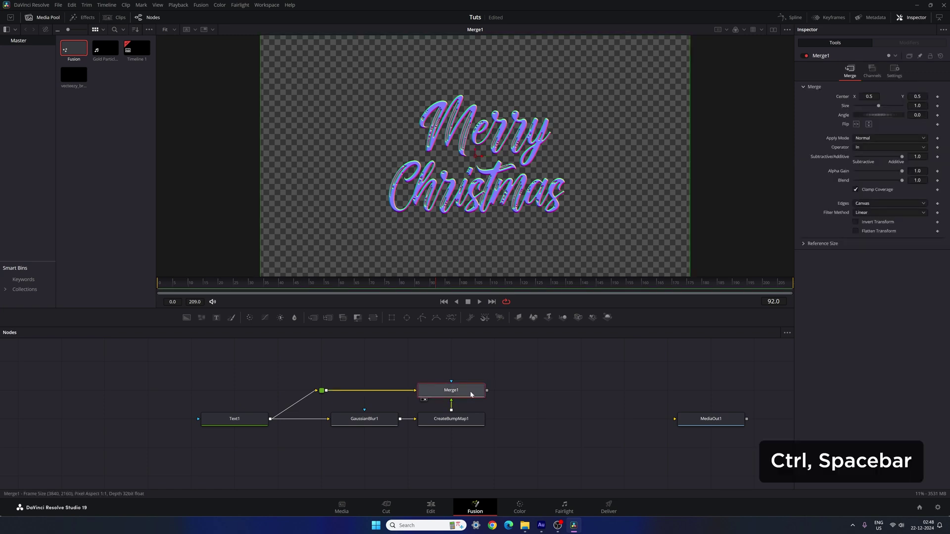
pyautogui.write('d')
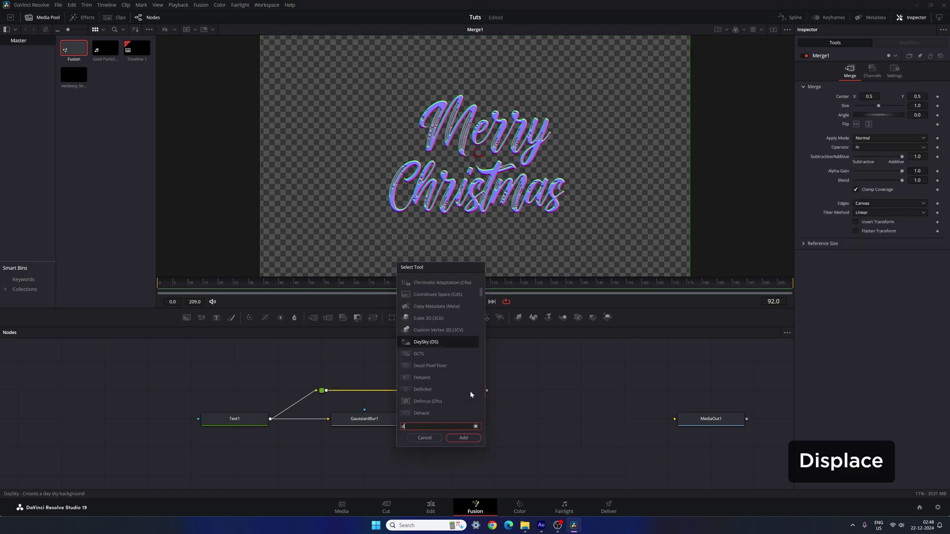
pyautogui.write('isp')
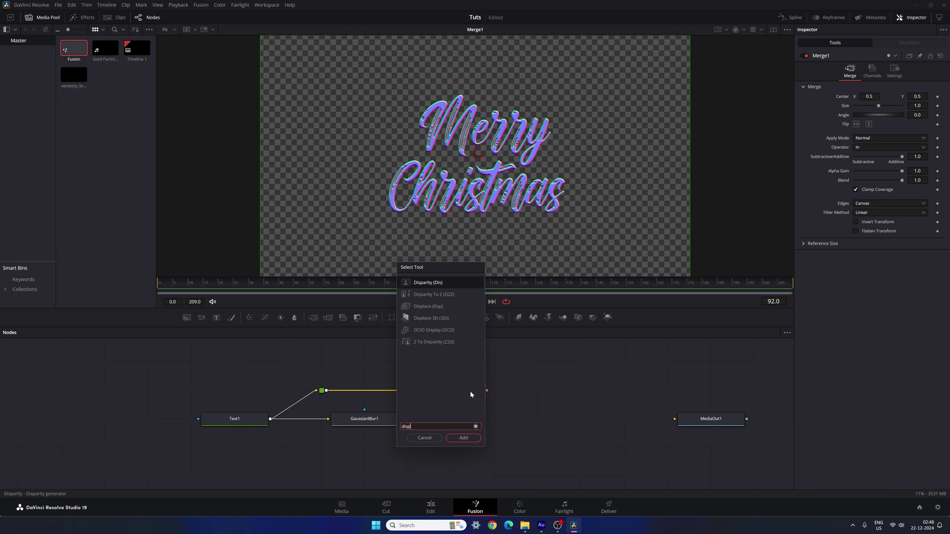
pyautogui.click(438, 307)
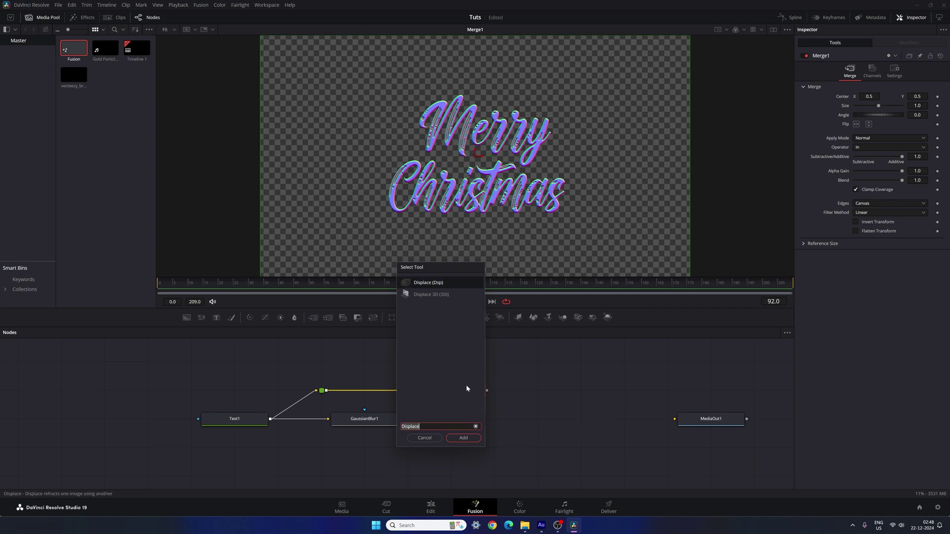
pyautogui.click(465, 437)
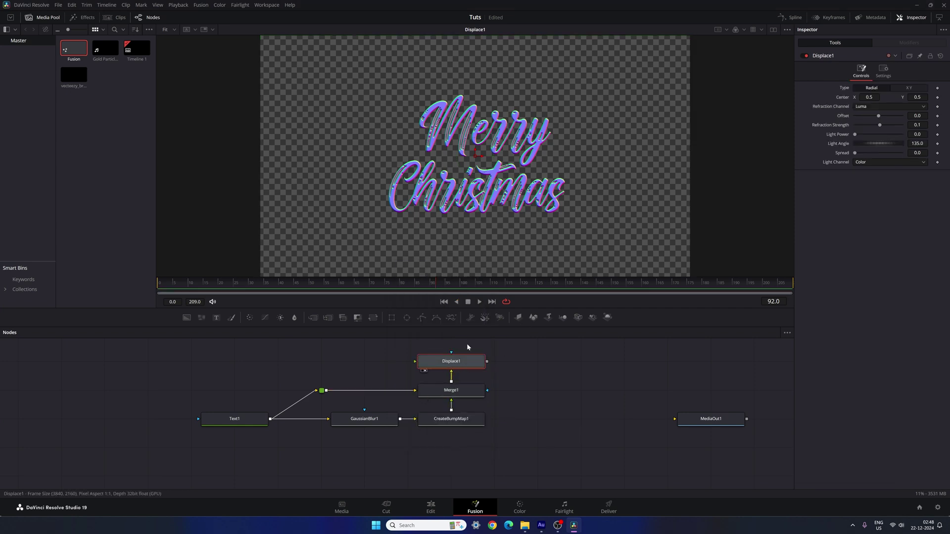
# - Move Displace1 farther above Merge1, feed Merge1 into its foreground input instead of the main input, and save the project
pyautogui.moveTo(512, 373); pyautogui.dragTo(515, 389)
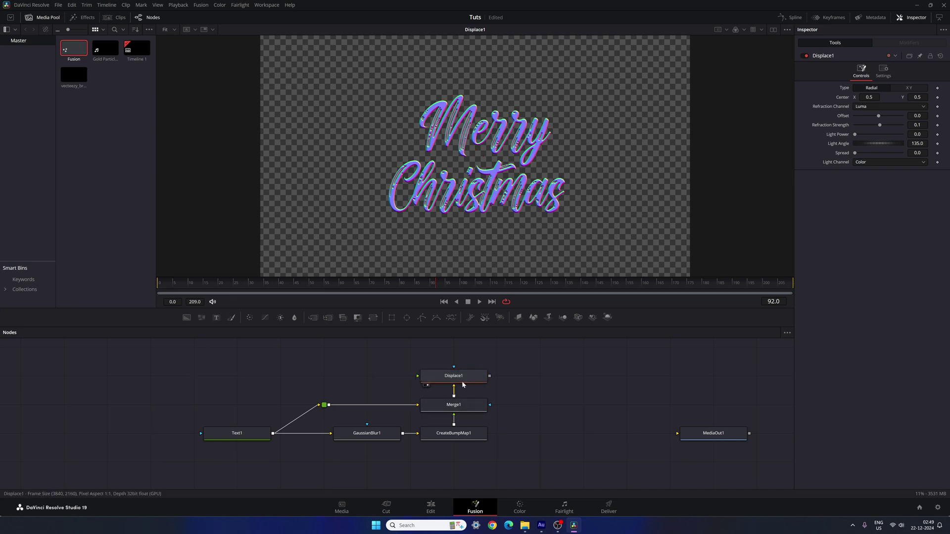
pyautogui.moveTo(455, 378)
pyautogui.mouseDown()
pyautogui.moveTo(456, 349)
pyautogui.moveTo(470, 368)
pyautogui.mouseUp()
pyautogui.moveTo(522, 352); pyautogui.dragTo(524, 360)
pyautogui.moveTo(455, 348); pyautogui.dragTo(526, 387)
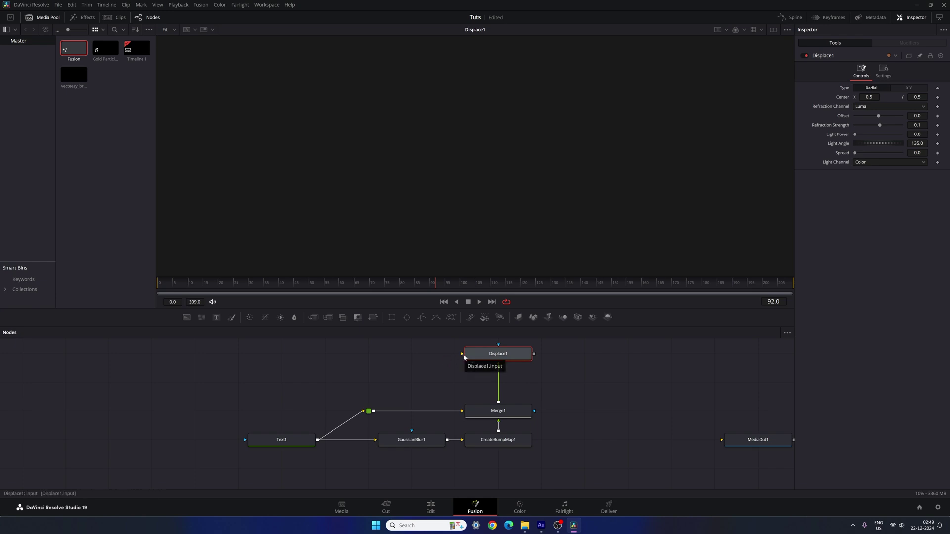
pyautogui.hotkey('ctrl', 's')
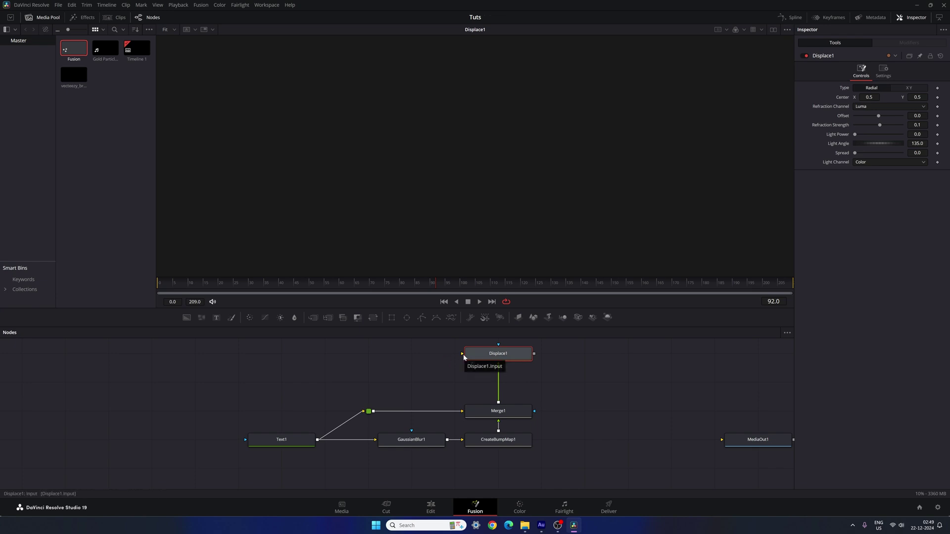
# - Import hdri_studio_softbox_varC_v001 from the HDRI folder and place it in the node graph above Text1, displayed in the viewer
pyautogui.rightClick(98, 121)
pyautogui.click(121, 200)
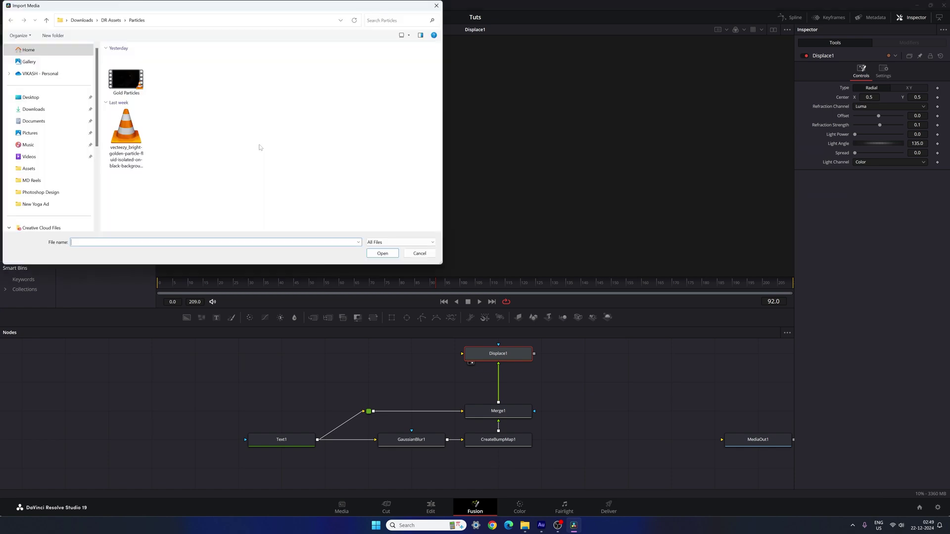
pyautogui.hotkey('alt', 'Up')
pyautogui.doubleClick(129, 68)
pyautogui.click(178, 69)
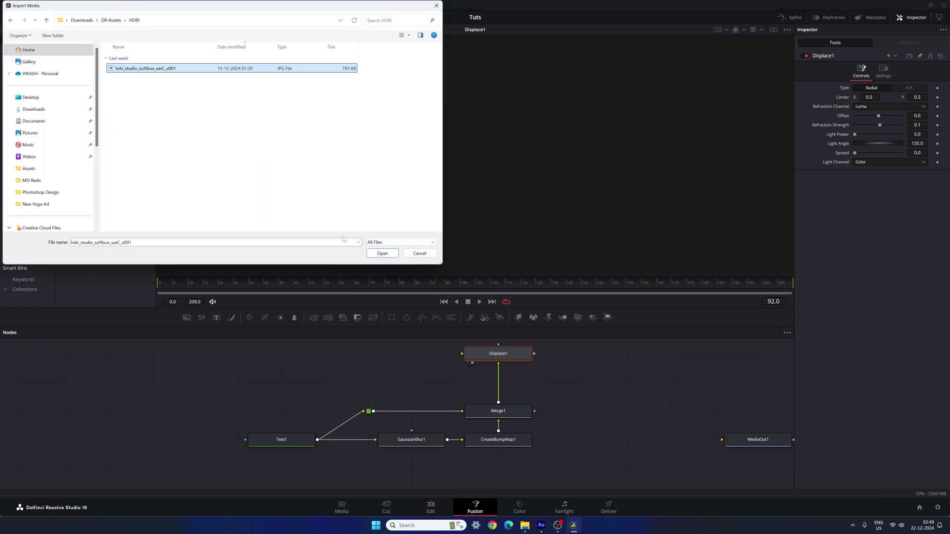
pyautogui.click(380, 256)
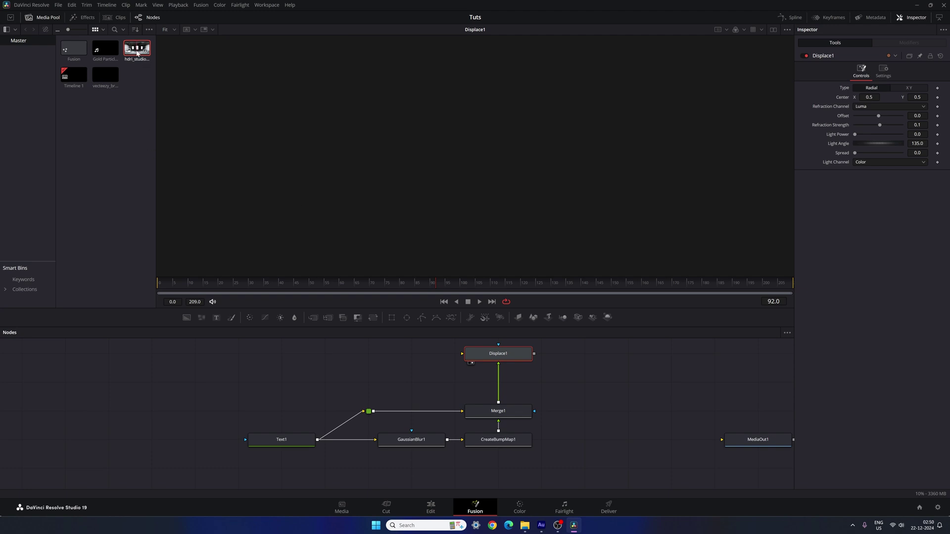
pyautogui.moveTo(137, 48); pyautogui.dragTo(309, 360)
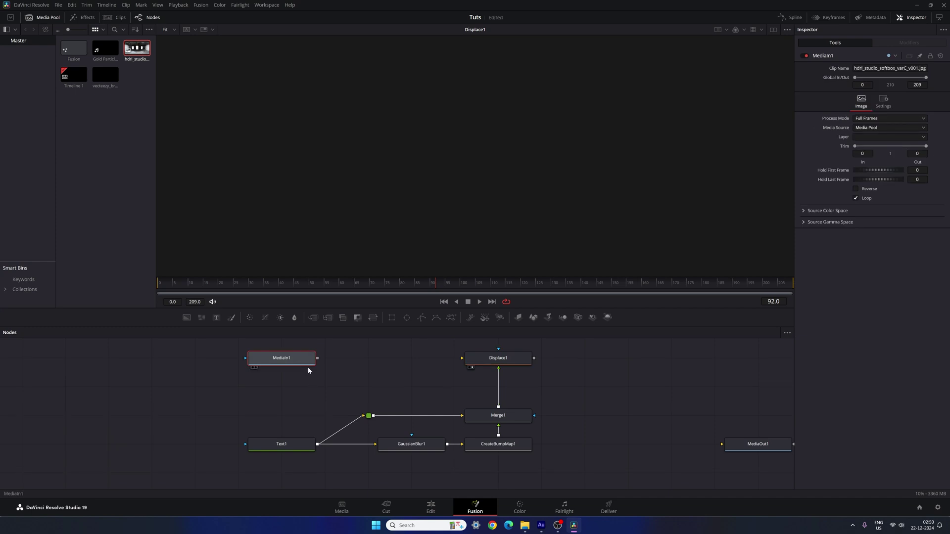
pyautogui.press('1')
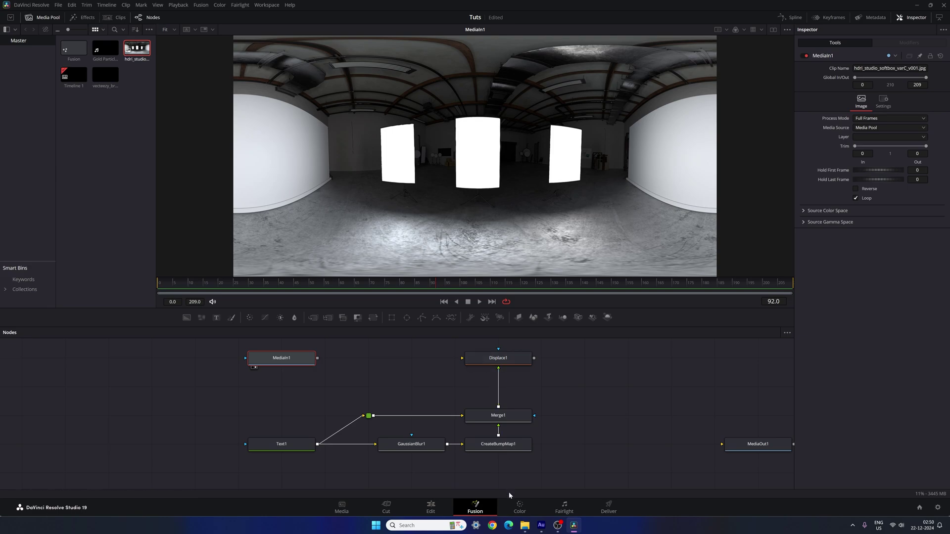
# - Switch to Chrome, search Google Images for "hdri" to look over sample HDRI pictures, and close the browser tab
pyautogui.click(493, 528)
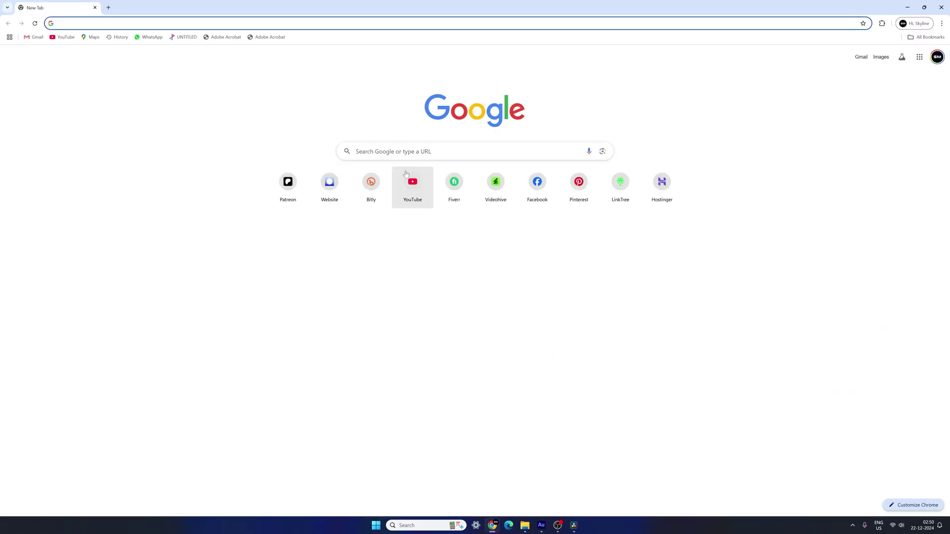
pyautogui.click(415, 151)
pyautogui.click(378, 170)
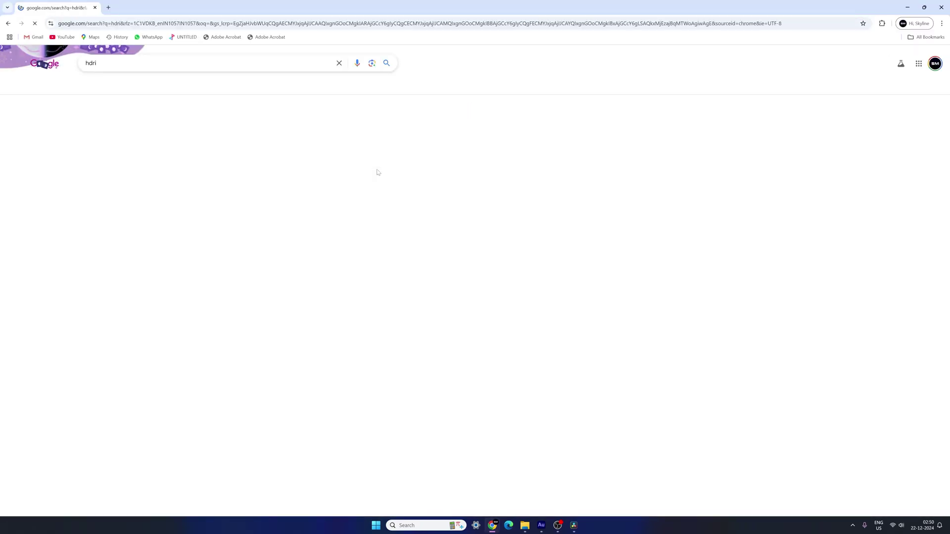
pyautogui.click(110, 87)
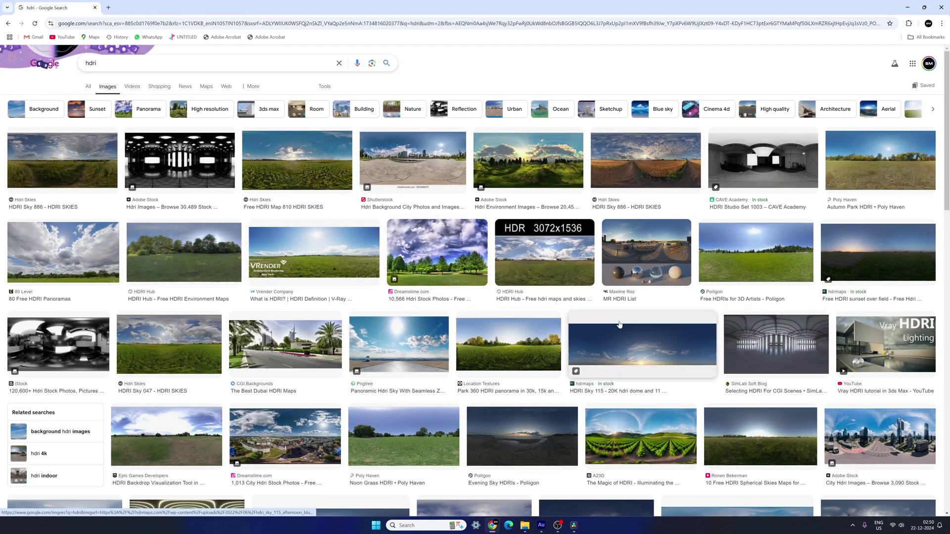
pyautogui.click(96, 7)
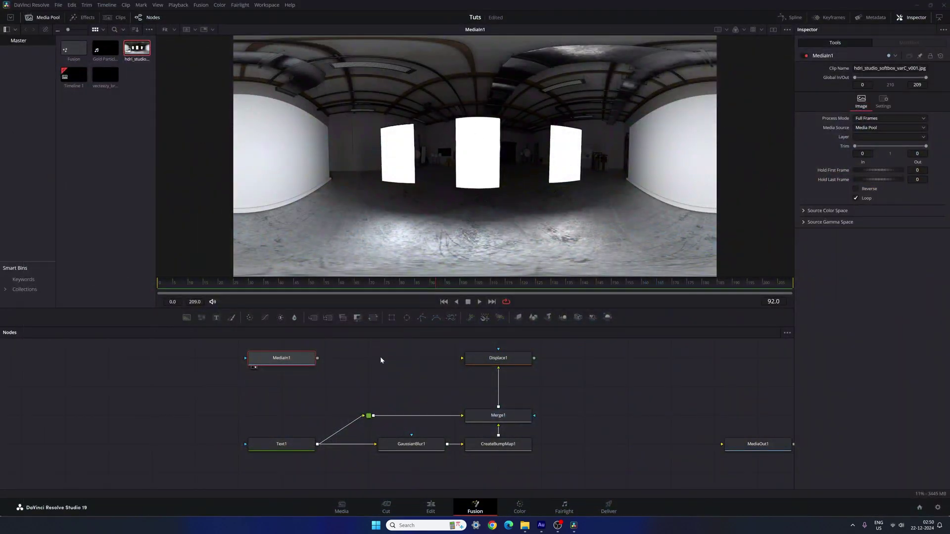
# - Rename the MediaIn1 node to HDRI
pyautogui.rightClick(299, 362)
pyautogui.press('F2')
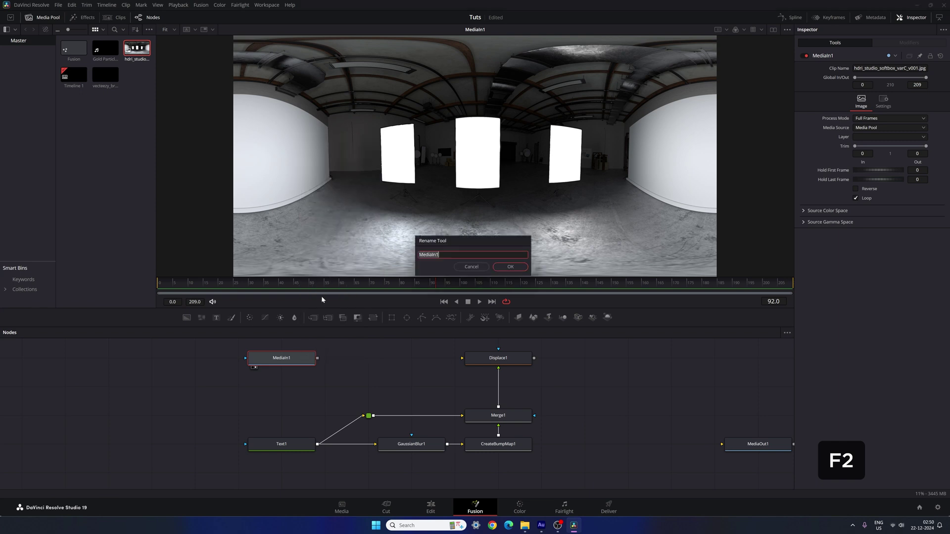
pyautogui.write('HDRI')
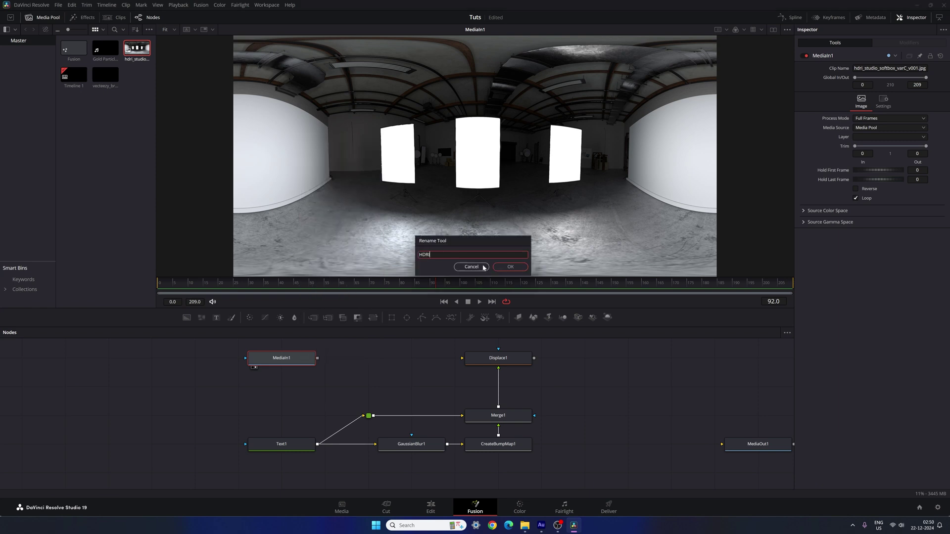
pyautogui.click(501, 268)
pyautogui.click(399, 371)
pyautogui.moveTo(375, 354); pyautogui.dragTo(377, 363)
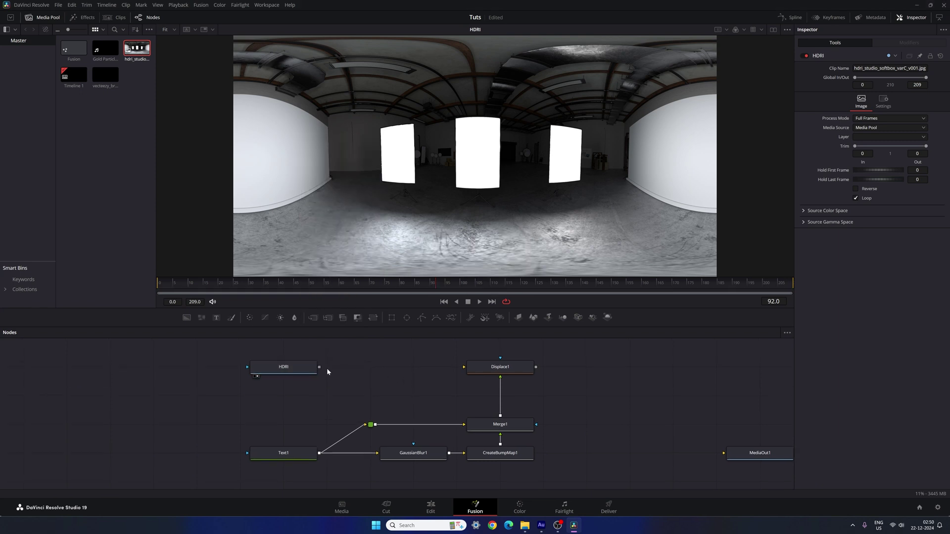
# - Add a Resize node after the HDRI node
pyautogui.moveTo(562, 203); pyautogui.dragTo(545, 231)
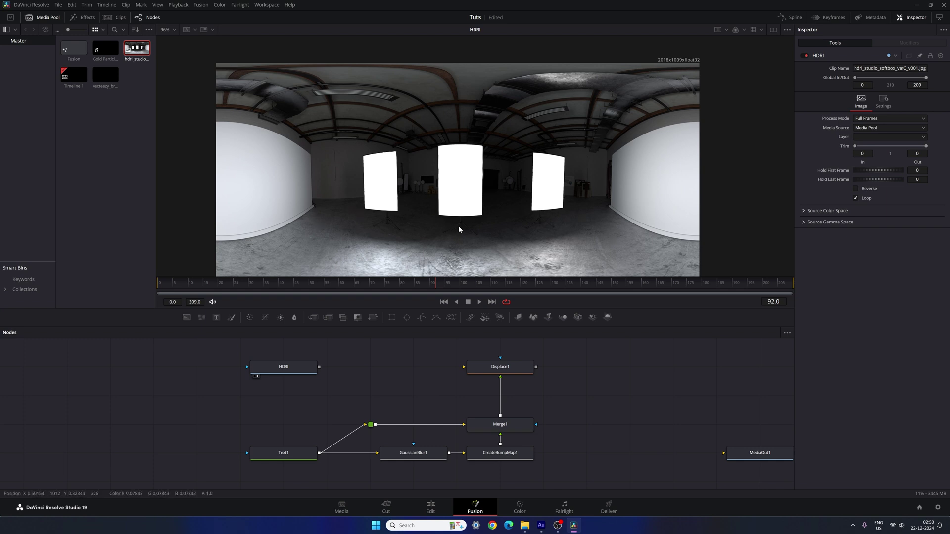
pyautogui.scroll(1, 361, 365)
pyautogui.click(282, 373)
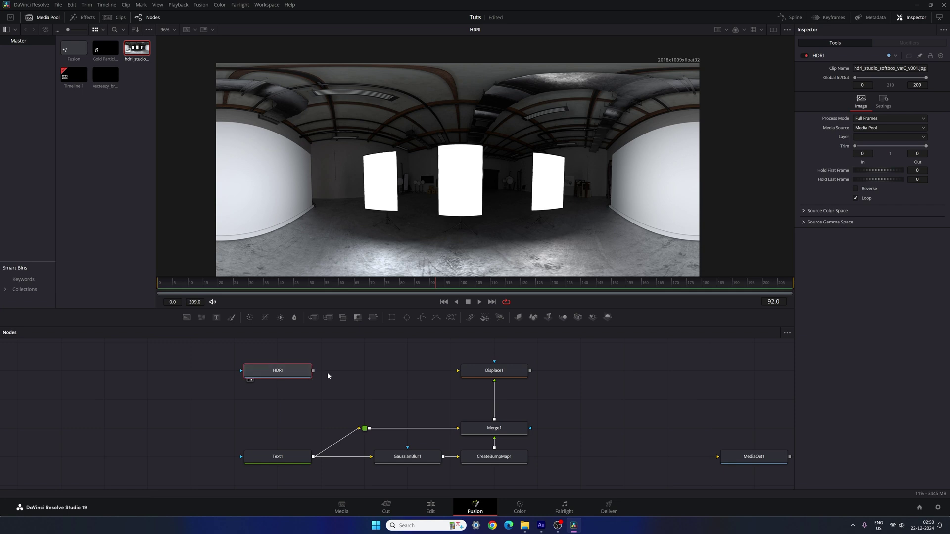
pyautogui.hotkey('shift', 'space')
pyautogui.write('Displace')
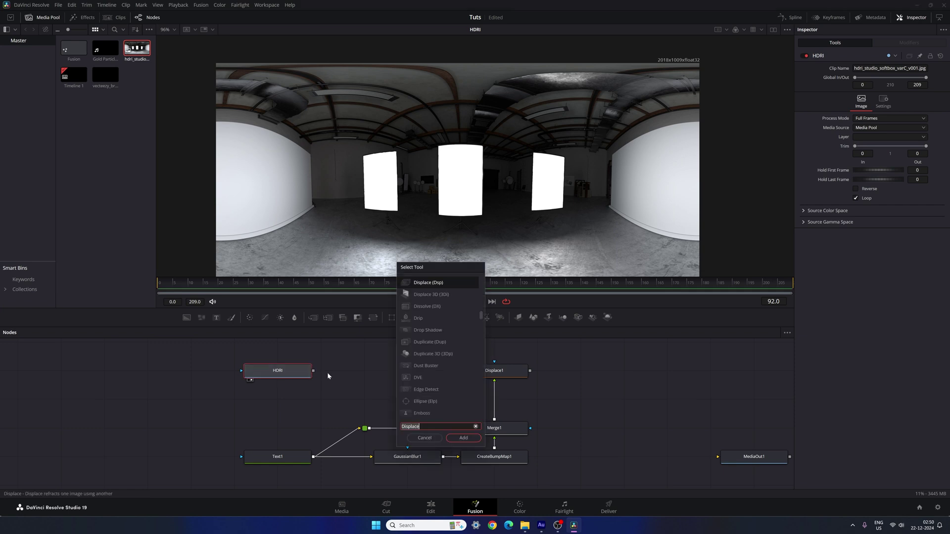
pyautogui.write('res')
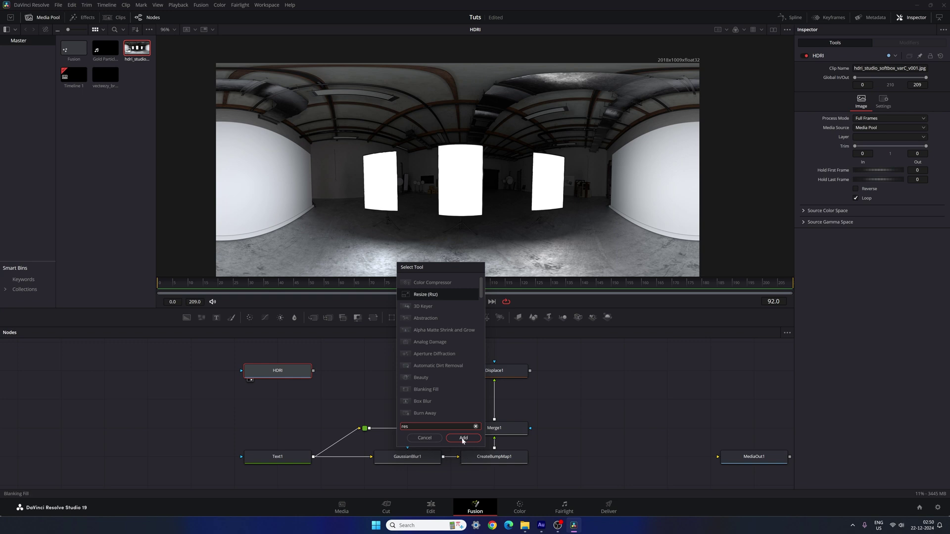
pyautogui.click(463, 438)
# - Shift the HDRI and Resize1 nodes so Resize1 sits above Text1, and show Resize1 fitted in the viewer
pyautogui.moveTo(371, 354); pyautogui.dragTo(242, 396)
pyautogui.moveTo(377, 376); pyautogui.dragTo(291, 375)
pyautogui.click(324, 384)
pyautogui.moveTo(391, 372); pyautogui.dragTo(411, 375)
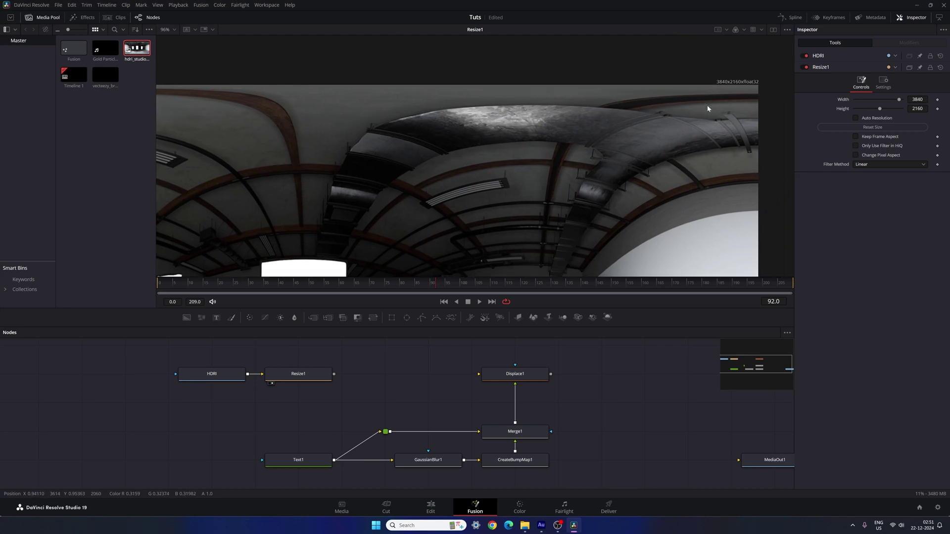
pyautogui.moveTo(600, 167); pyautogui.dragTo(675, 105)
pyautogui.moveTo(525, 176); pyautogui.dragTo(550, 154)
pyautogui.click(174, 32)
pyautogui.click(168, 42)
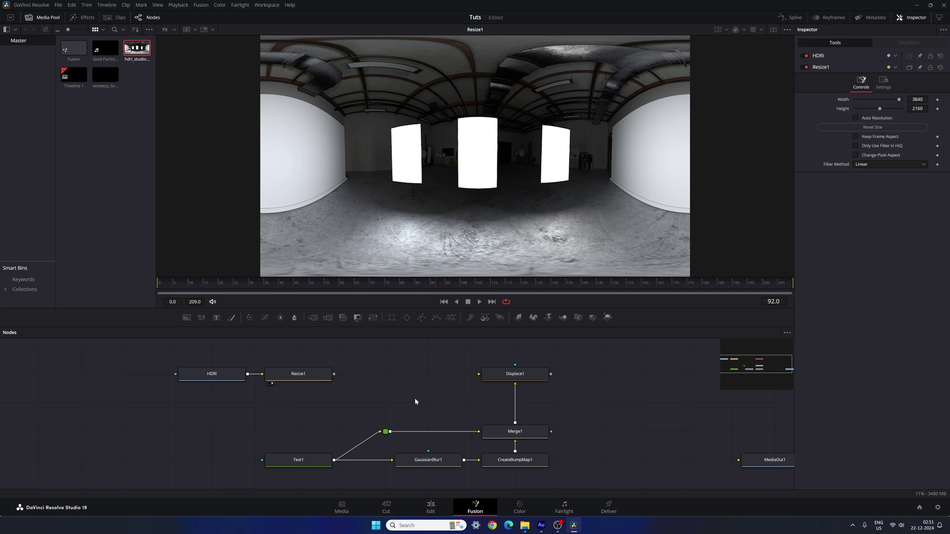
# - Add a Transform node after Resize1 and display it in the viewer
pyautogui.click(318, 379)
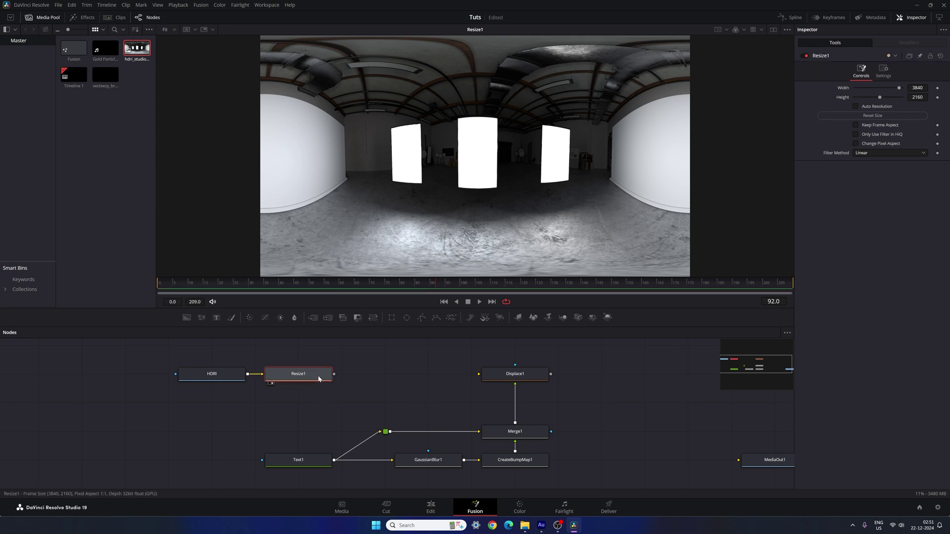
pyautogui.click(373, 318)
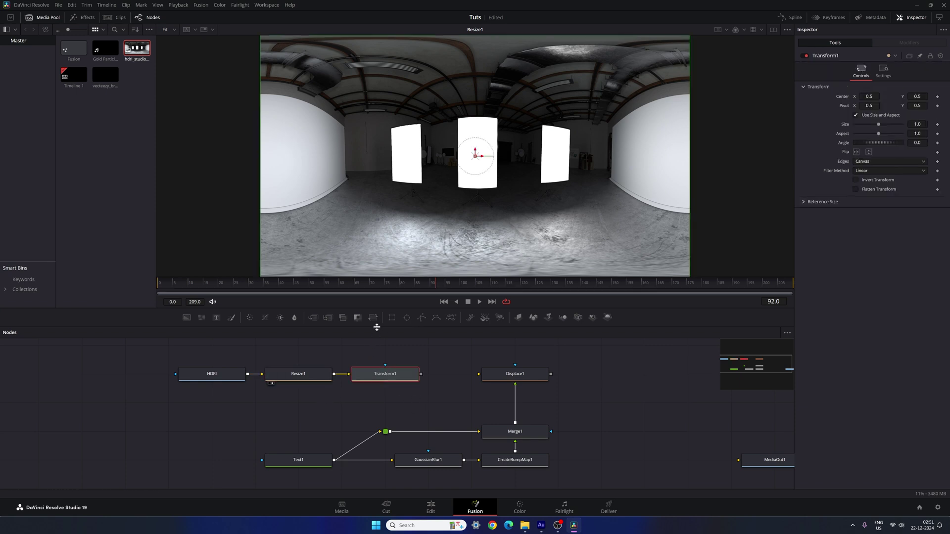
pyautogui.moveTo(388, 377); pyautogui.dragTo(404, 202)
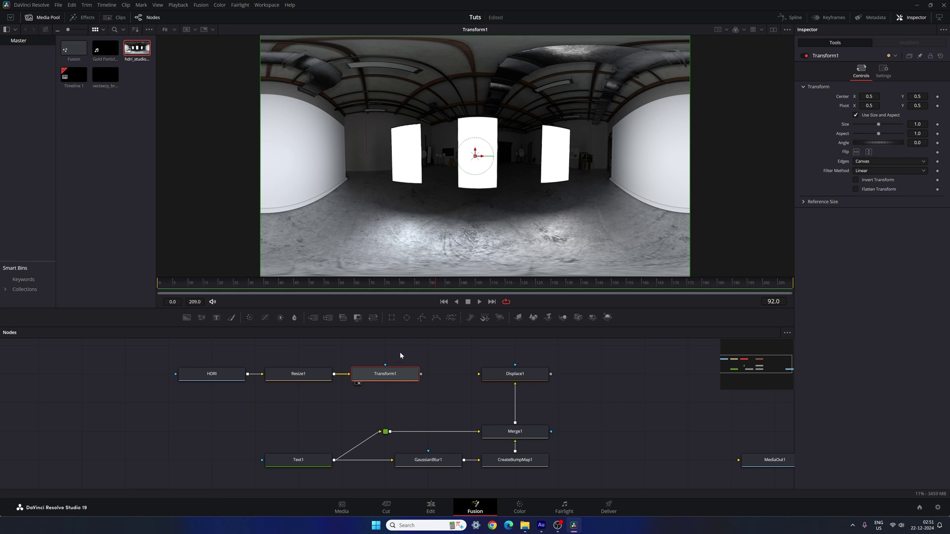
# - Disable Use Size and Aspect on Transform1, set X Size to 0.88, and set Edges to Mirror
pyautogui.click(856, 115)
pyautogui.doubleClick(917, 124)
pyautogui.press('Tab')
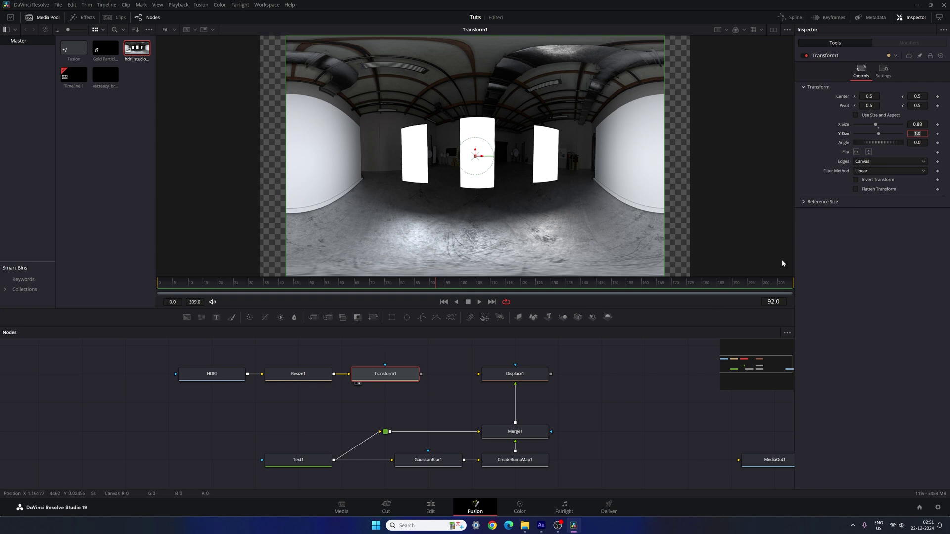
pyautogui.click(873, 162)
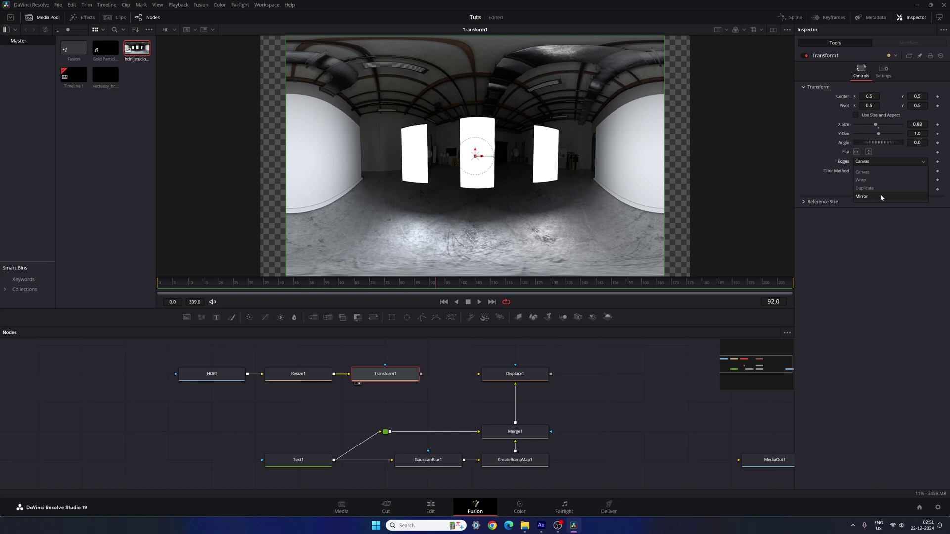
pyautogui.click(881, 196)
pyautogui.click(611, 363)
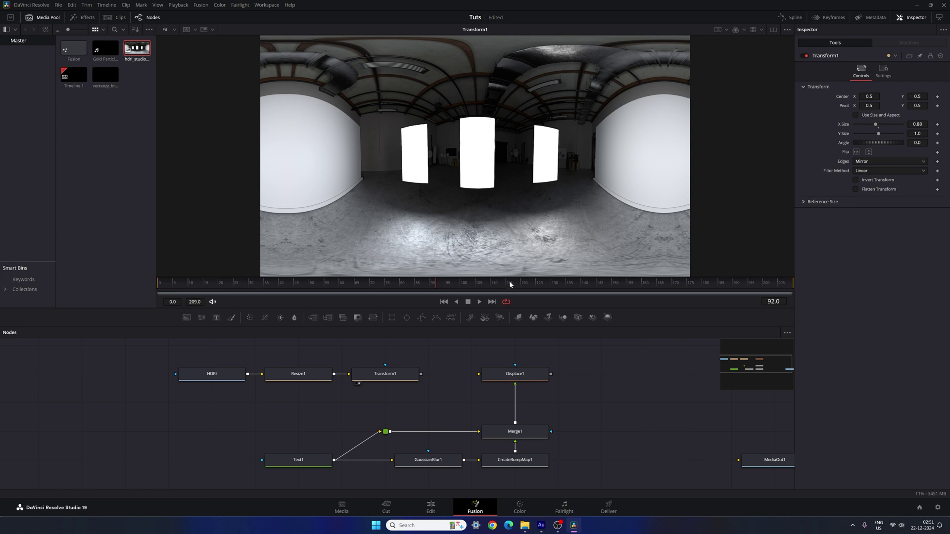
# - At frame 209, set Transform1's Center X to 1.0 and turn on animation for Center
pyautogui.moveTo(445, 287); pyautogui.dragTo(794, 292)
pyautogui.click(392, 375)
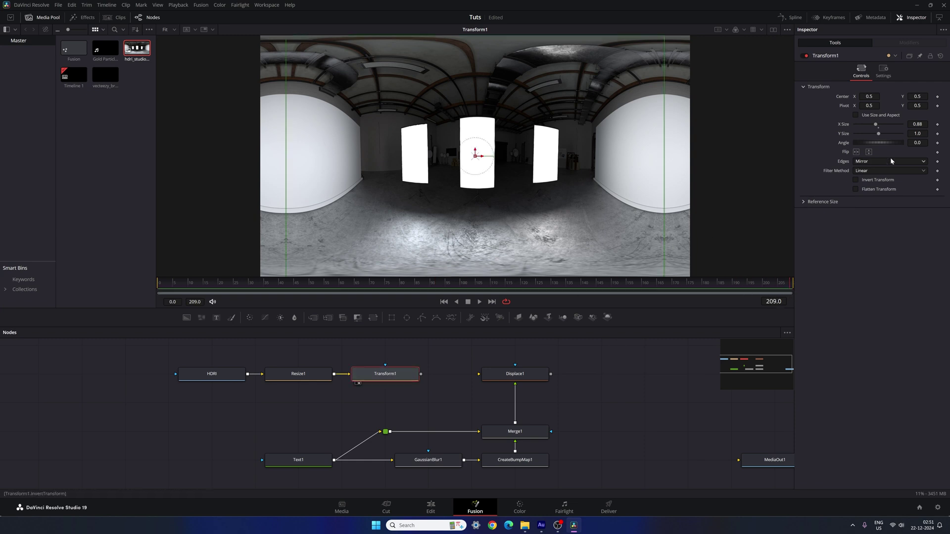
pyautogui.doubleClick(871, 96)
pyautogui.write('1')
pyautogui.press('Tab')
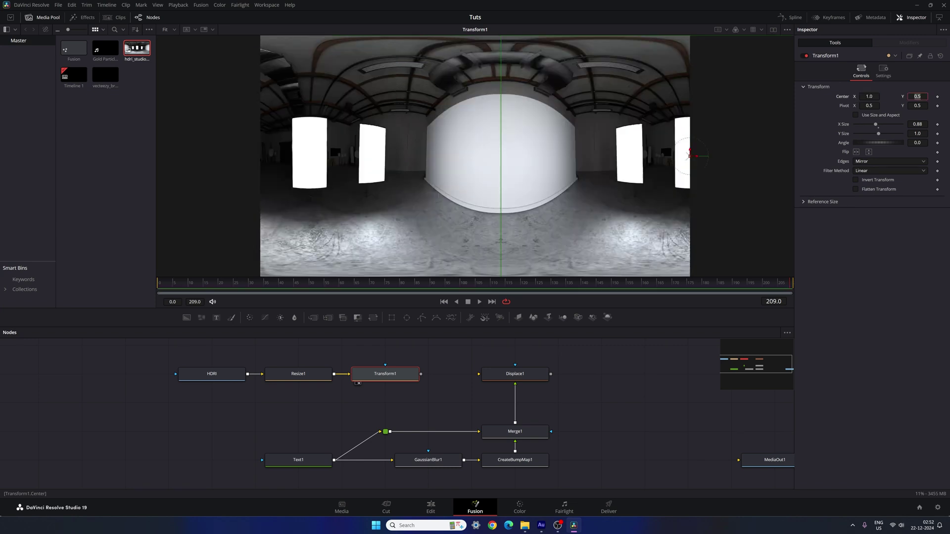
pyautogui.rightClick(845, 97)
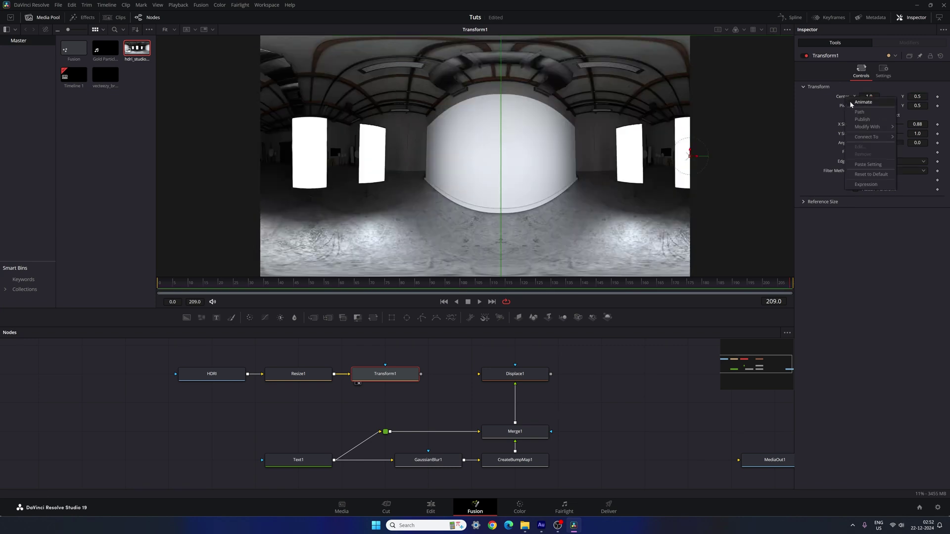
pyautogui.click(855, 103)
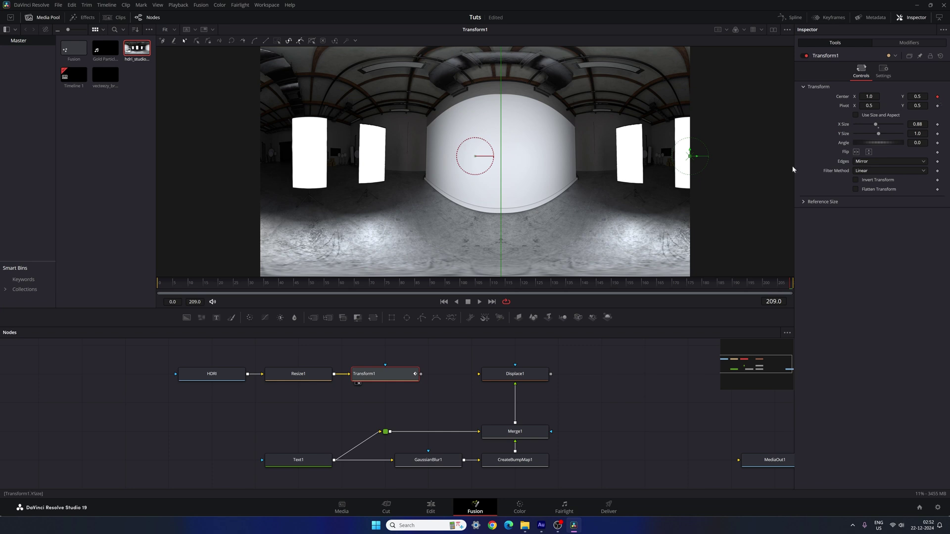
# - Keyframe Transform1's Center X at 0.0 on frame 0, and scrub to frame 116 to preview the motion
pyautogui.moveTo(602, 279); pyautogui.dragTo(136, 305)
pyautogui.click(869, 96)
pyautogui.write('0')
pyautogui.press('Tab')
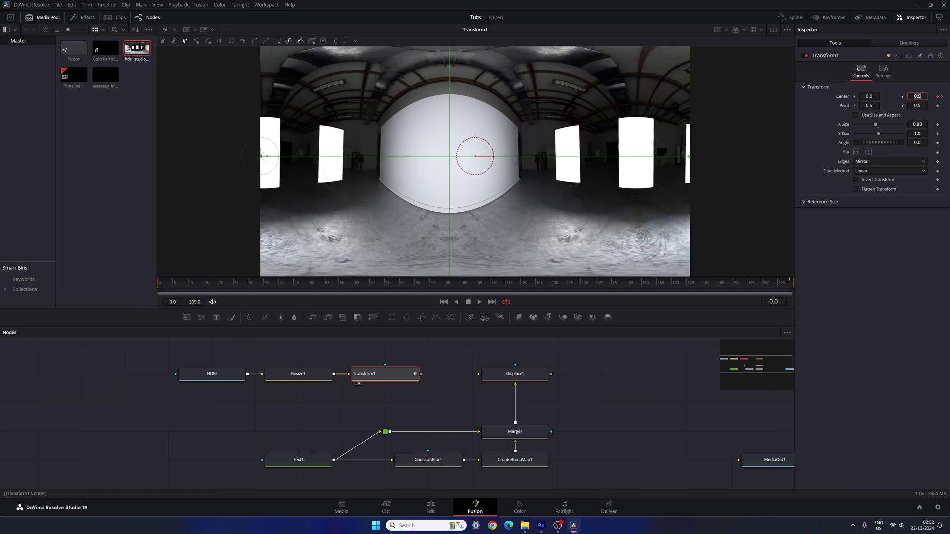
pyautogui.moveTo(205, 286); pyautogui.dragTo(509, 282)
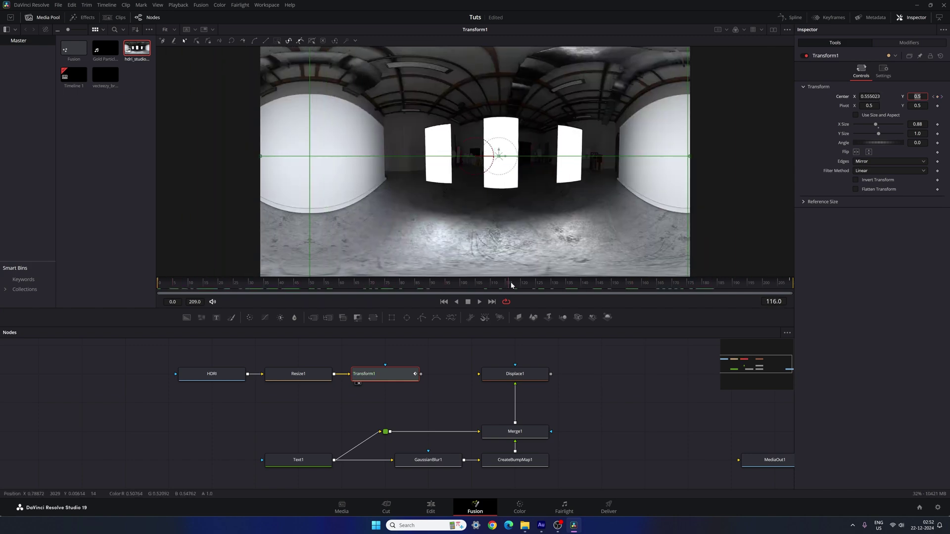
# - Connect Transform1's output to Displace1's main input and display Displace1 in the viewer
pyautogui.click(447, 370)
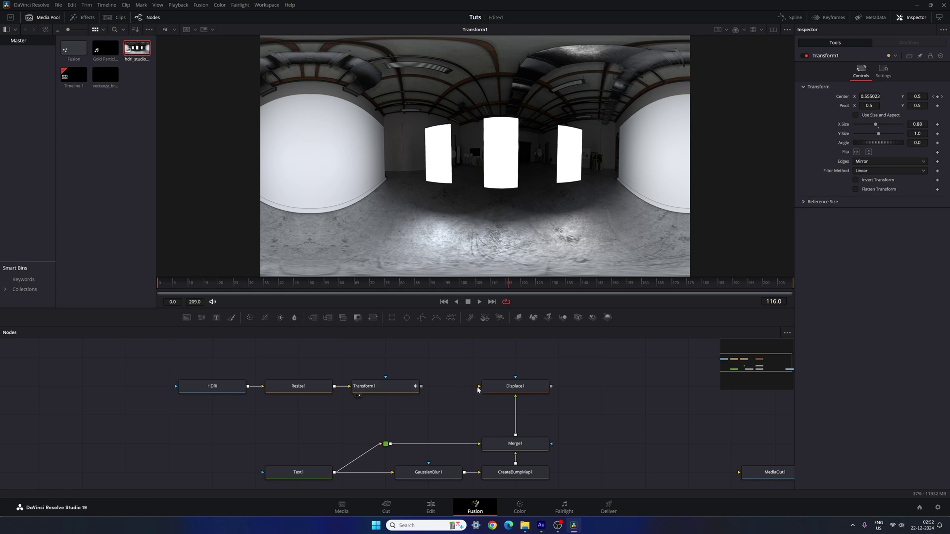
pyautogui.moveTo(479, 386); pyautogui.dragTo(421, 386)
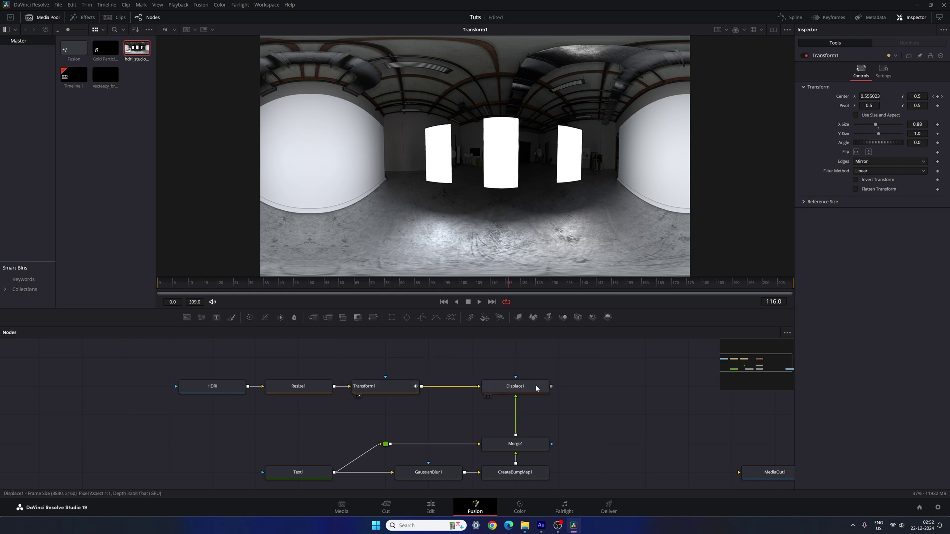
pyautogui.press('1')
# - Set Displace1's type to XY and its X Refraction to 0.2
pyautogui.click(511, 393)
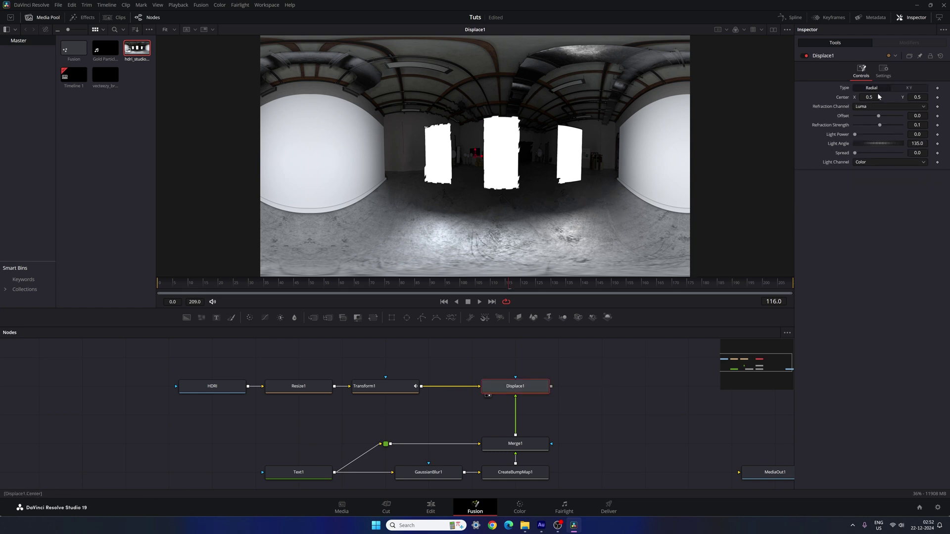
pyautogui.click(908, 88)
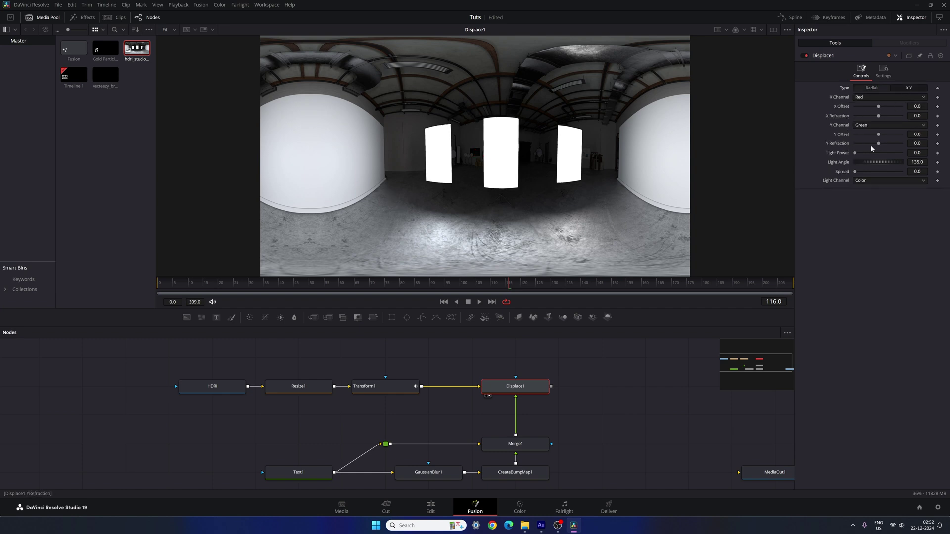
pyautogui.moveTo(878, 115); pyautogui.dragTo(905, 117)
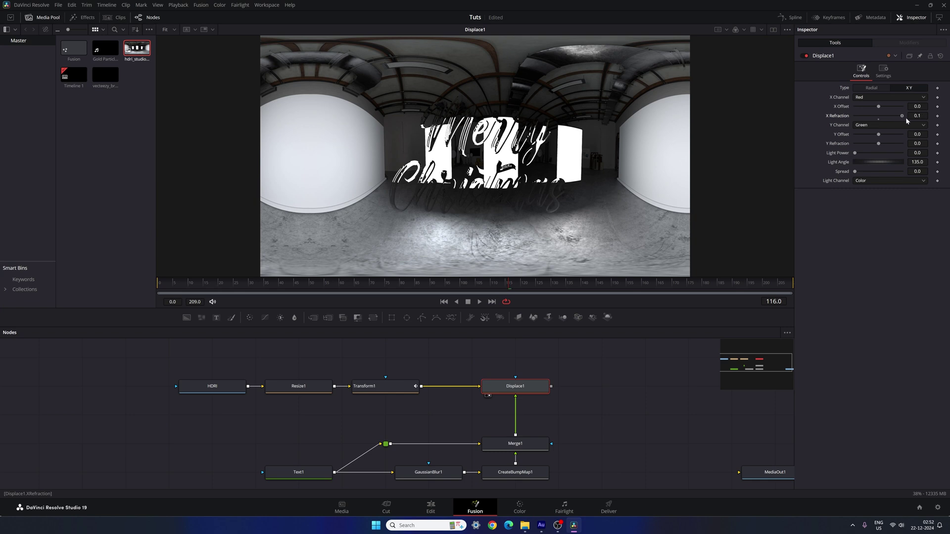
pyautogui.click(916, 116)
pyautogui.write('0.2')
pyautogui.press('Tab')
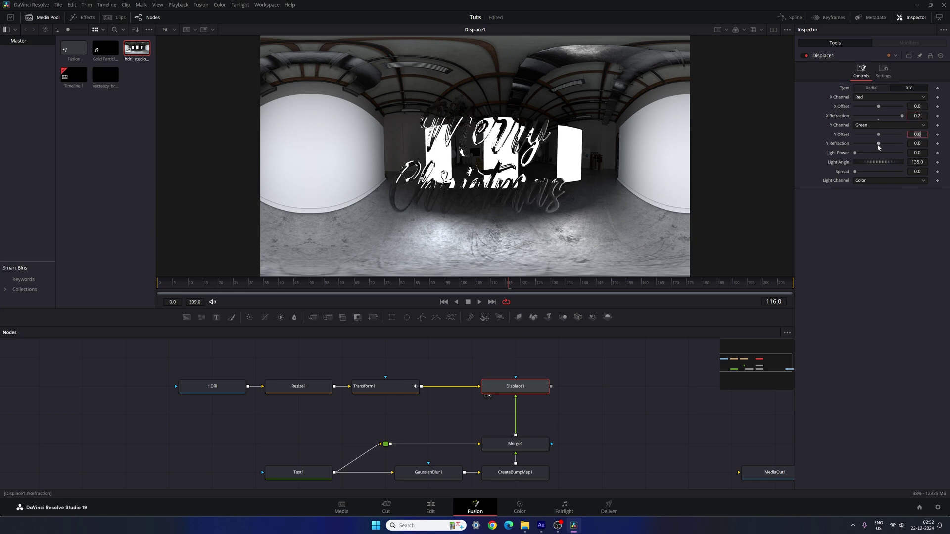
# - Set Displace1's Y Refraction to 0.2 and scrub to frame 88 to check the moving reflections
pyautogui.moveTo(878, 144); pyautogui.dragTo(901, 143)
pyautogui.click(917, 143)
pyautogui.write('0.')
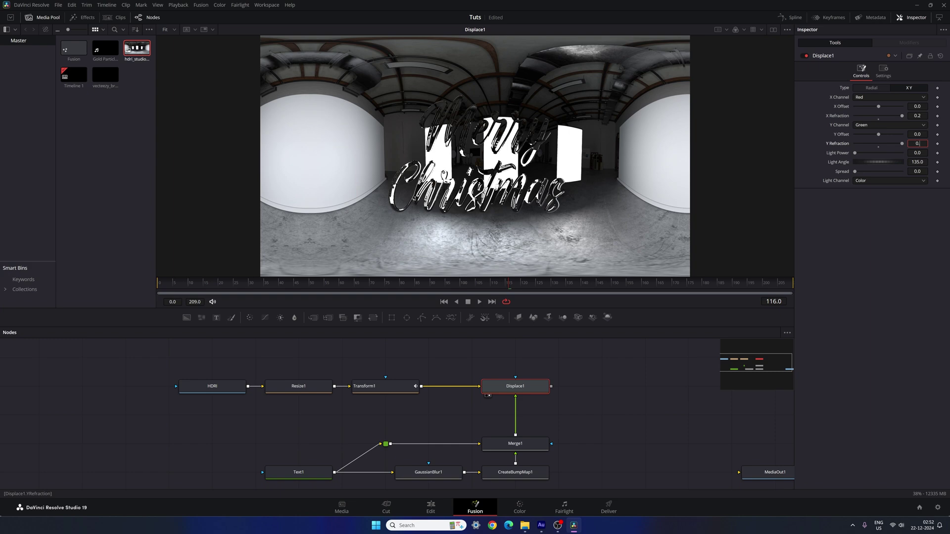
pyautogui.write('2')
pyautogui.press('Tab')
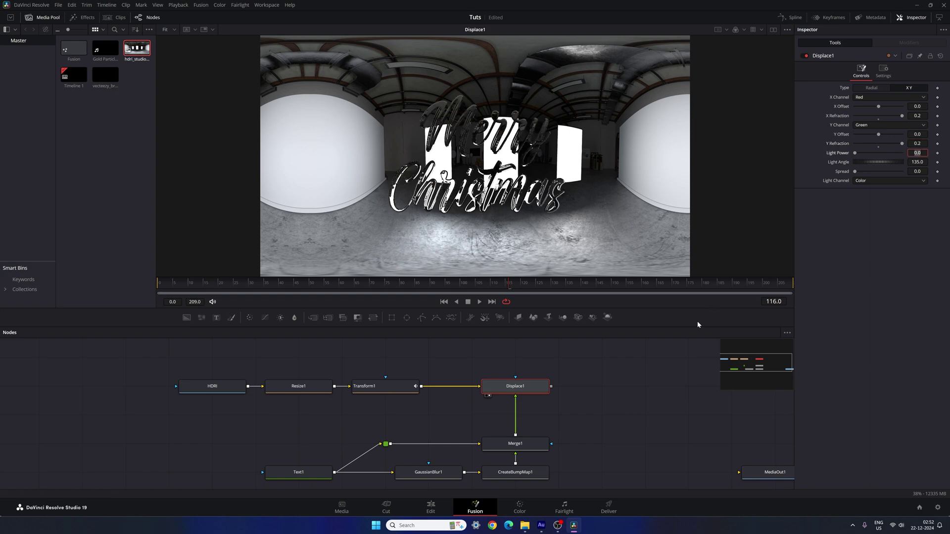
pyautogui.click(491, 367)
pyautogui.moveTo(459, 284); pyautogui.dragTo(424, 284)
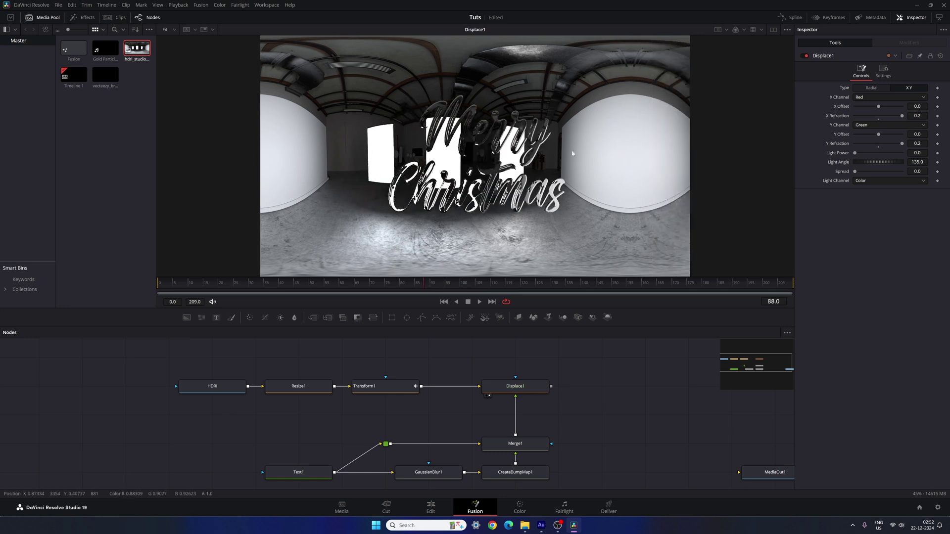
# - Add a Merge node above Displace1 and feed Displace1 into its foreground input
pyautogui.moveTo(576, 364); pyautogui.dragTo(531, 347)
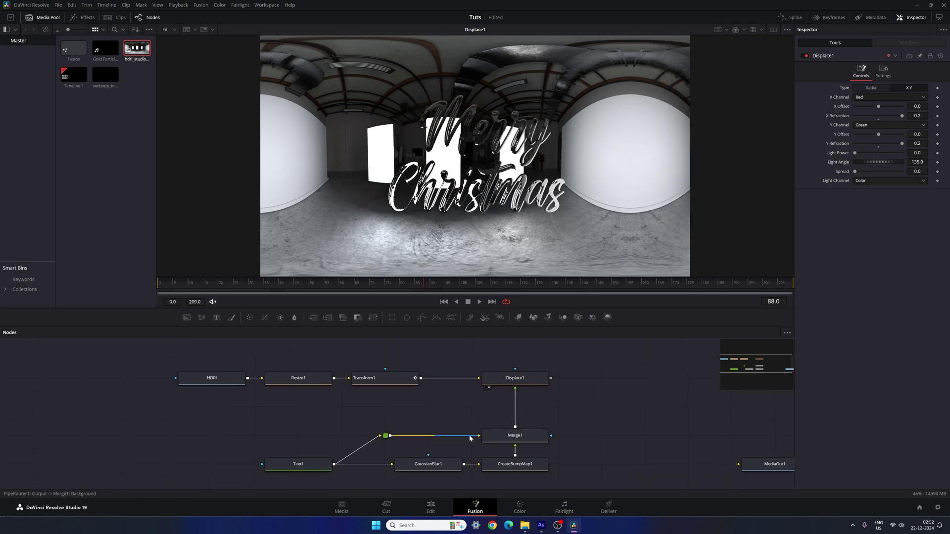
pyautogui.scroll(1, 574, 388)
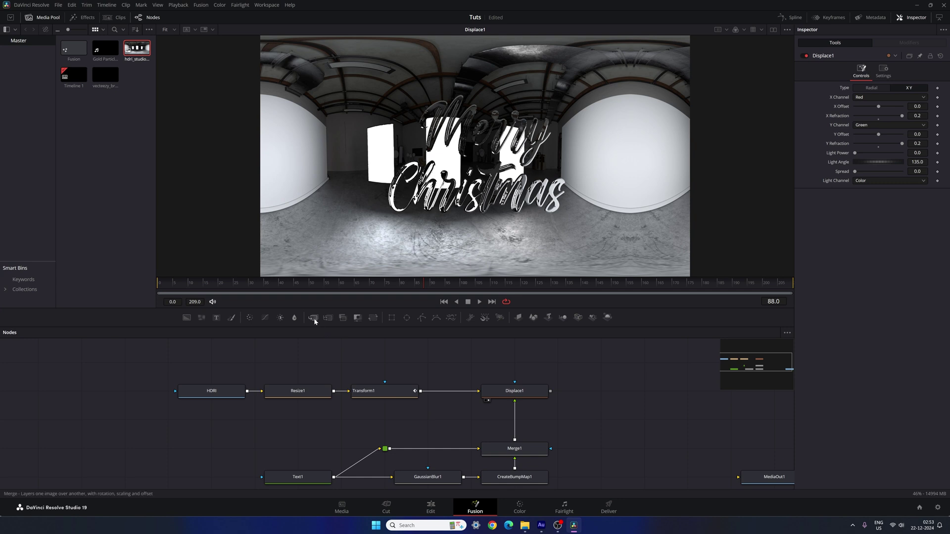
pyautogui.moveTo(314, 318); pyautogui.dragTo(515, 363)
pyautogui.moveTo(590, 389); pyautogui.dragTo(600, 378)
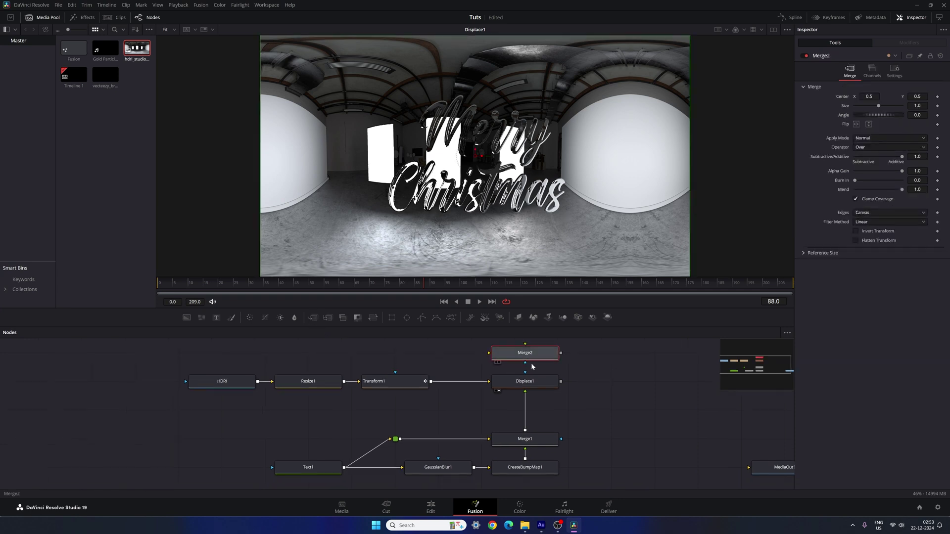
pyautogui.moveTo(552, 352); pyautogui.dragTo(519, 391)
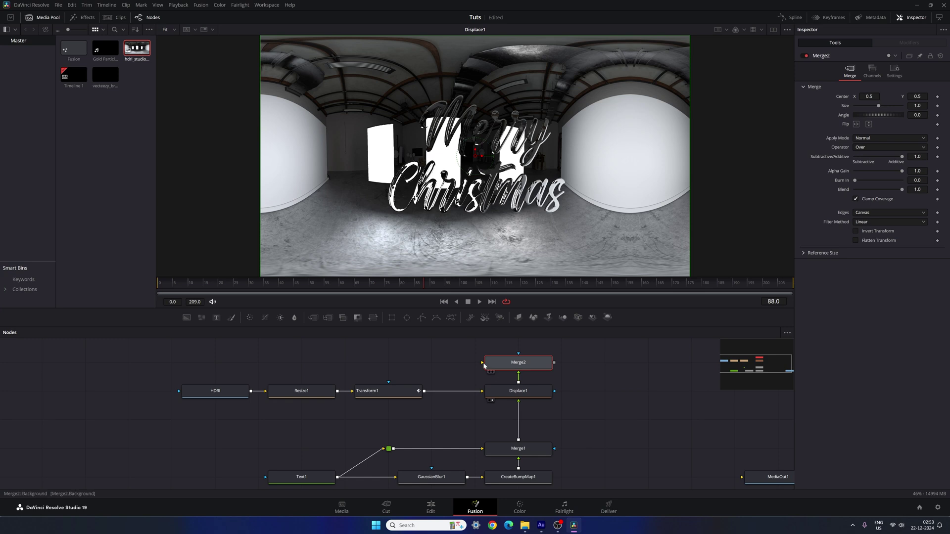
# - Connect Text1 to Merge2's background input and bend the connection with a pipe router level with Merge2
pyautogui.moveTo(481, 365); pyautogui.dragTo(339, 480)
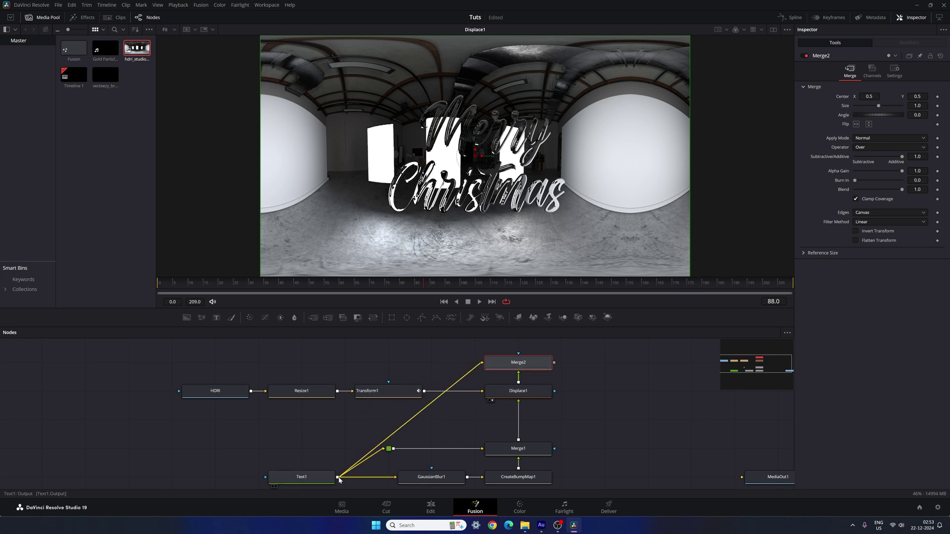
pyautogui.keyDown('alt'); pyautogui.click(417, 414); pyautogui.keyUp('alt')
pyautogui.moveTo(418, 414); pyautogui.dragTo(389, 363)
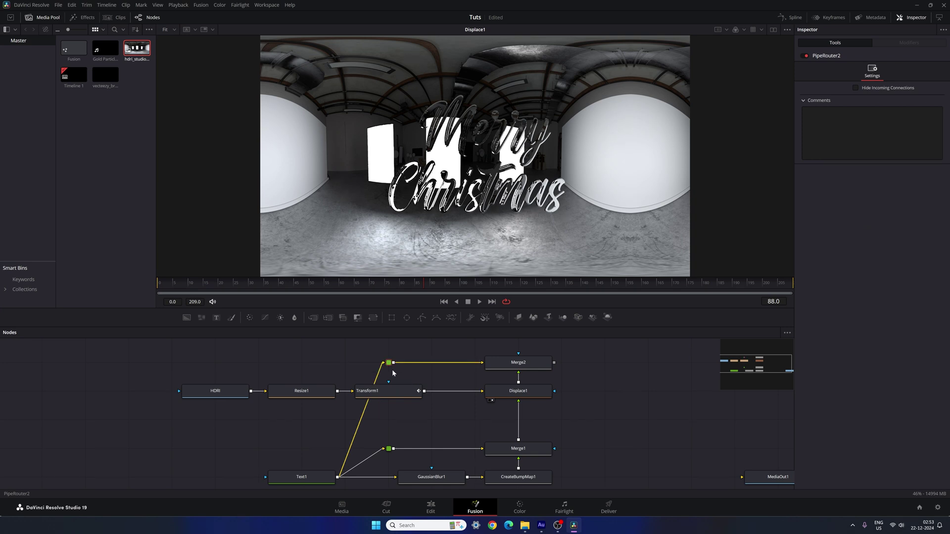
# - Move the upper node rows closer to Merge1, and shift HDRI, Resize1 and Transform1 so Transform1 sits above GaussianBlur1
pyautogui.moveTo(182, 346); pyautogui.dragTo(549, 420)
pyautogui.scroll(-2, 604, 421)
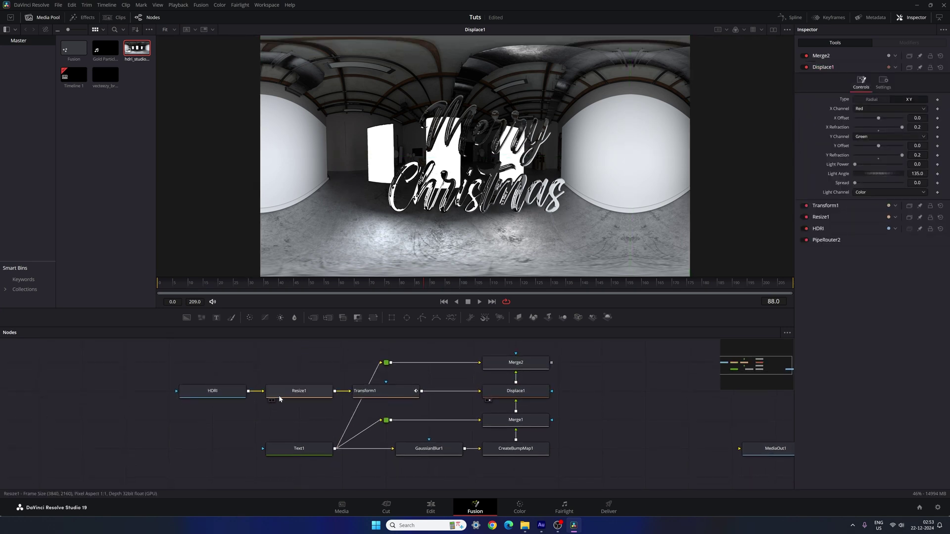
pyautogui.moveTo(224, 370); pyautogui.dragTo(388, 399)
pyautogui.click(439, 395)
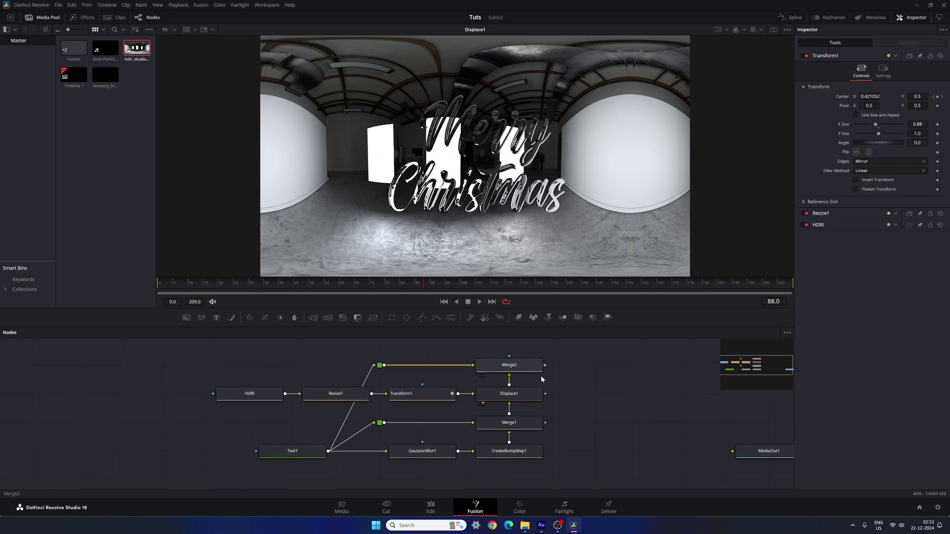
# - Show Merge2 in the viewer, set its operator to In, and scrub to frame 157 to check the reflections inside the text
pyautogui.click(525, 370)
pyautogui.press('1')
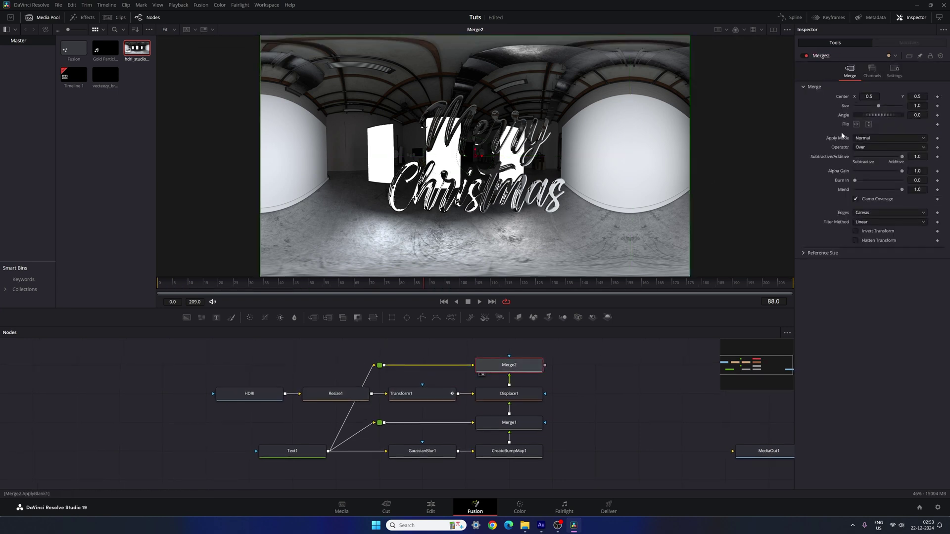
pyautogui.click(869, 147)
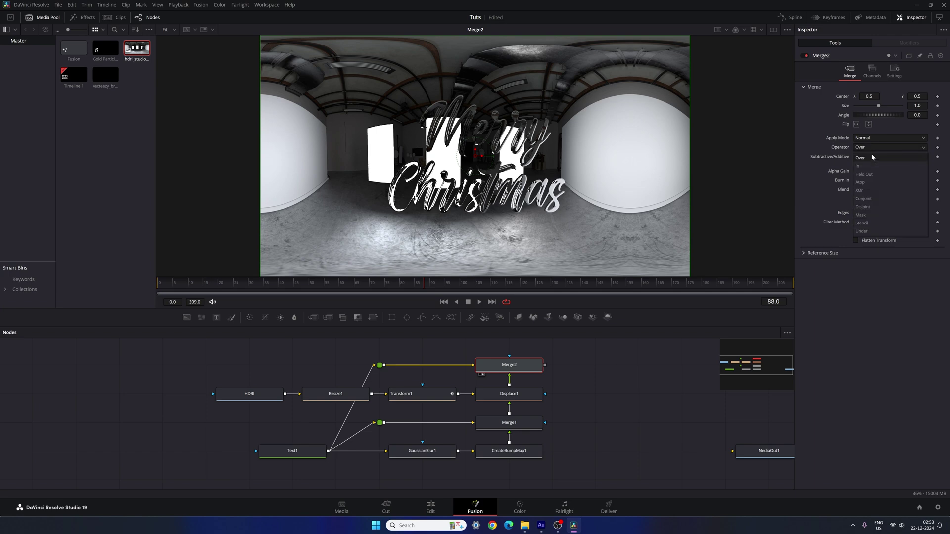
pyautogui.click(868, 164)
pyautogui.moveTo(346, 285); pyautogui.dragTo(631, 286)
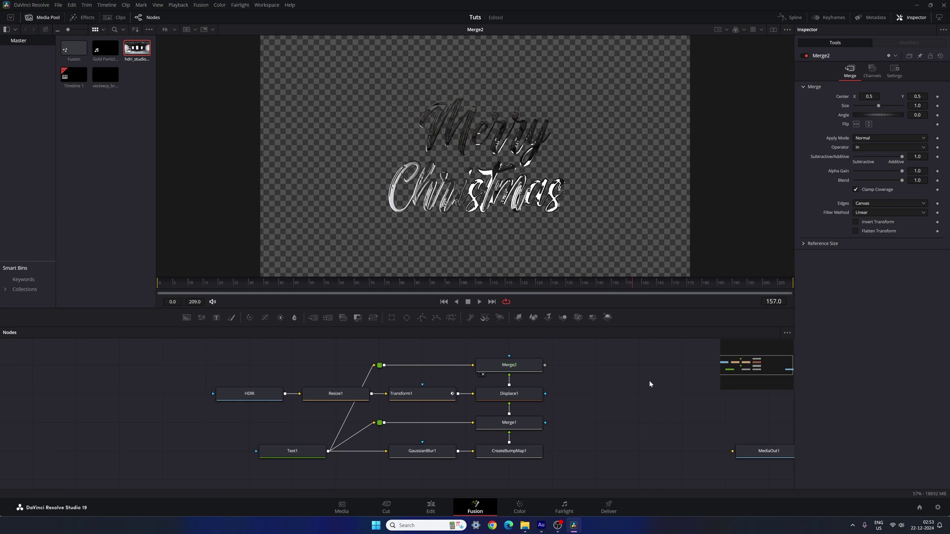
# - Add a Color Corrector node after Merge2, place it beside Merge2, show it in the viewer, and save the project
pyautogui.moveTo(611, 388); pyautogui.dragTo(575, 401)
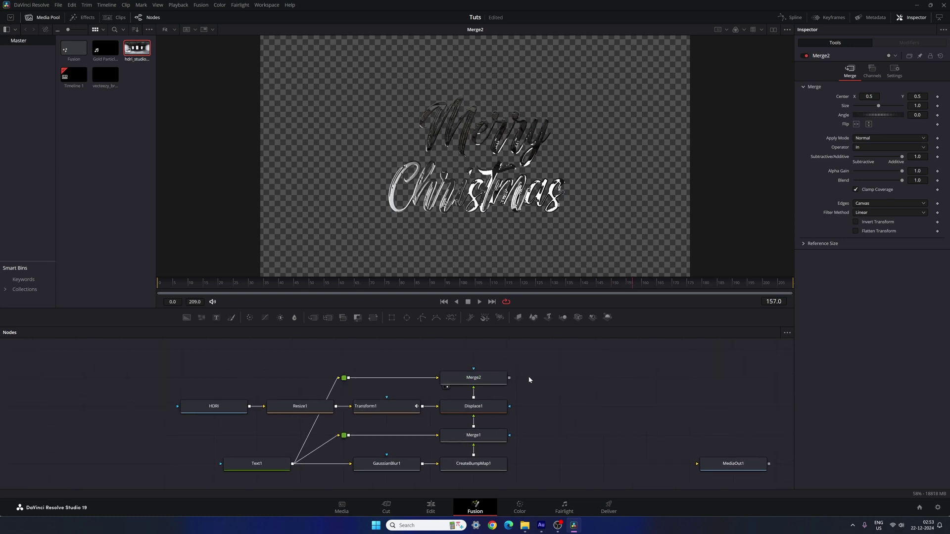
pyautogui.click(489, 378)
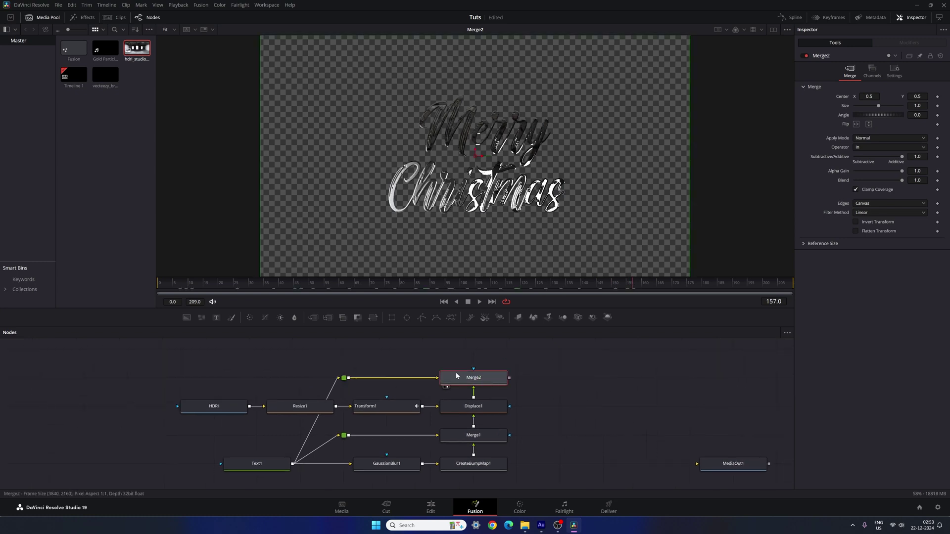
pyautogui.click(249, 317)
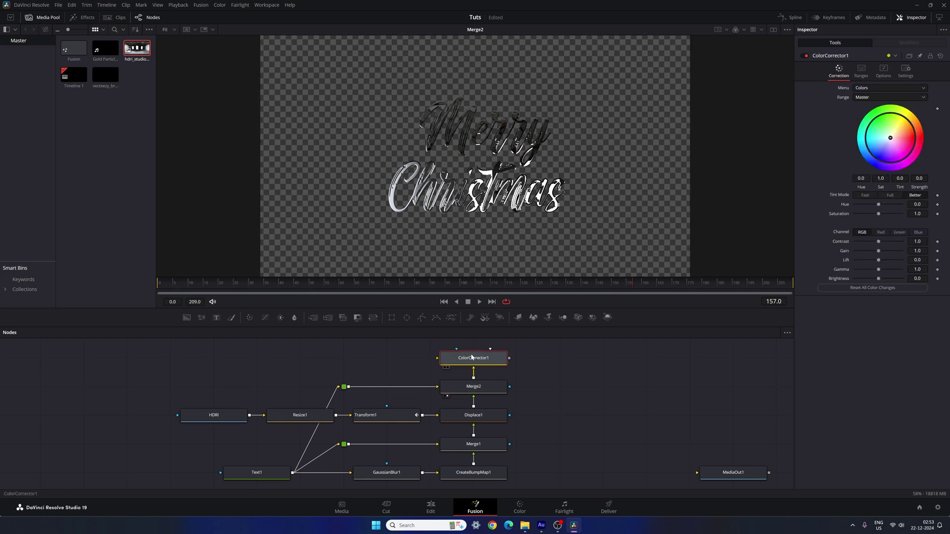
pyautogui.moveTo(472, 357); pyautogui.dragTo(570, 390)
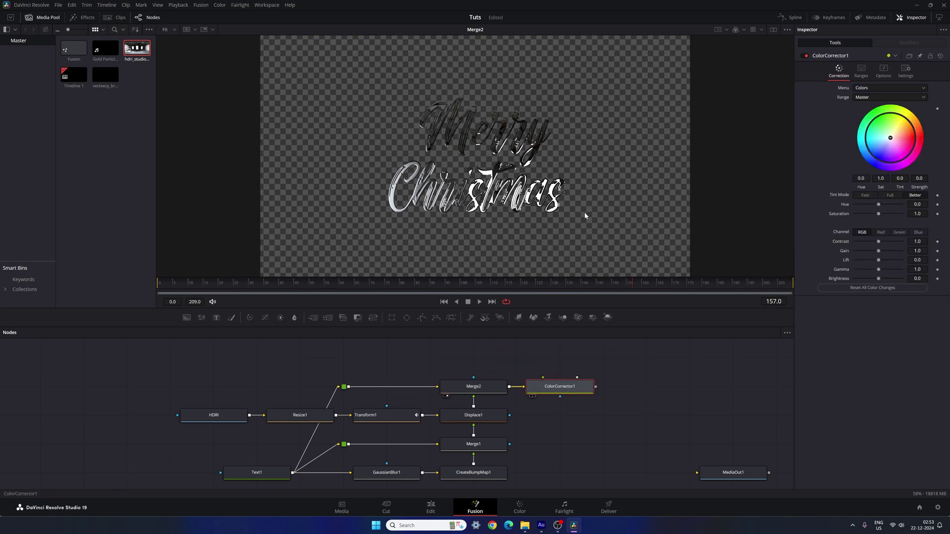
pyautogui.press('1')
pyautogui.hotkey('ctrl', 's')
# - Tint ColorCorrector1 gold with a tint of about 0.108 and strength 1.0, and scrub to frame 150 to check the result
pyautogui.moveTo(890, 138); pyautogui.dragTo(915, 119)
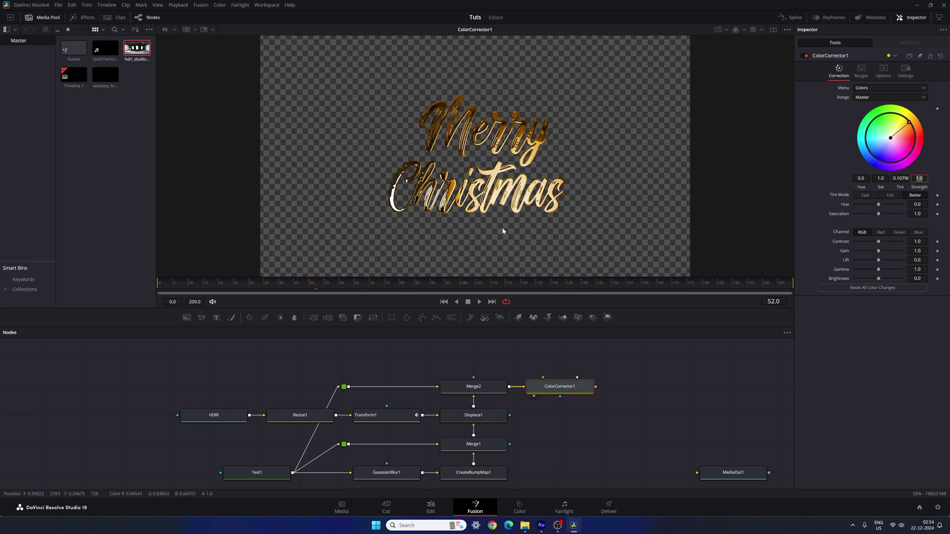
pyautogui.click(514, 355)
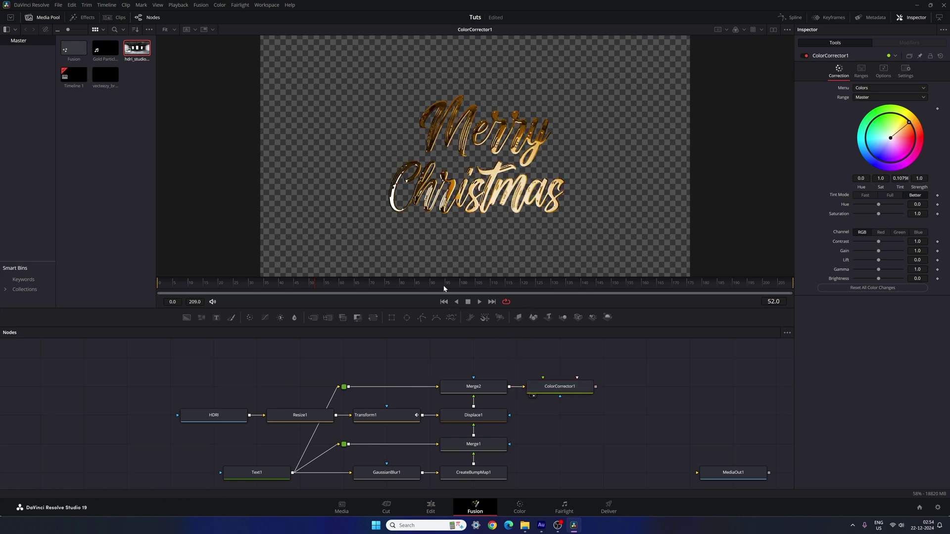
pyautogui.moveTo(314, 282); pyautogui.dragTo(258, 281)
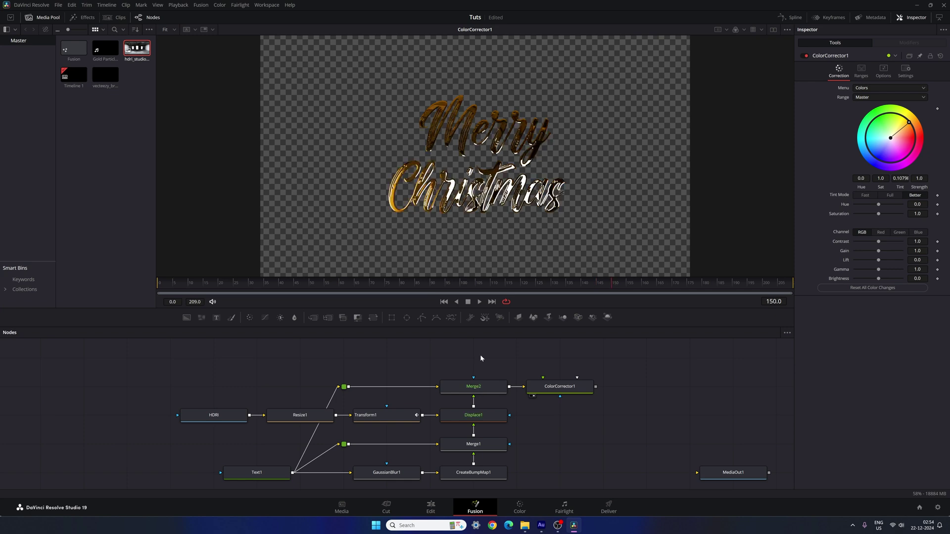
pyautogui.moveTo(489, 352); pyautogui.dragTo(511, 363)
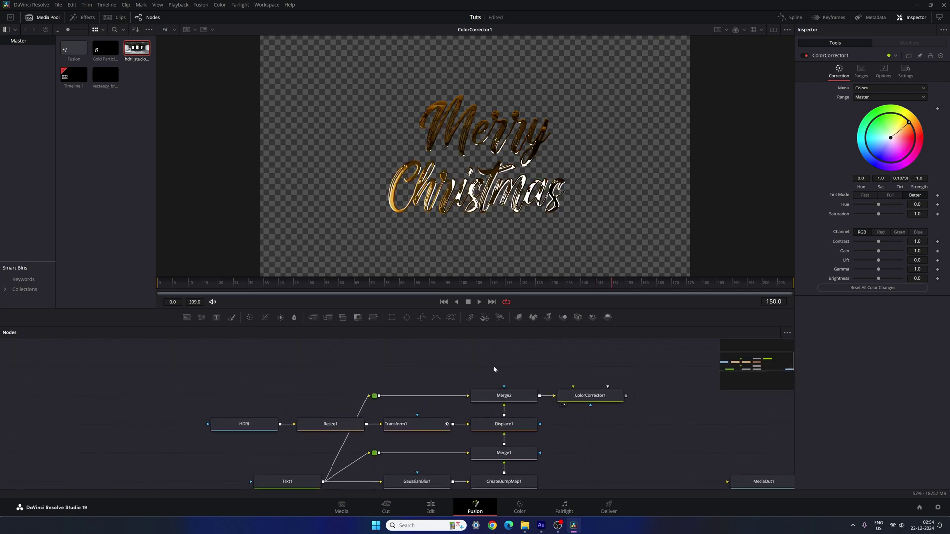
pyautogui.moveTo(443, 364); pyautogui.dragTo(446, 351)
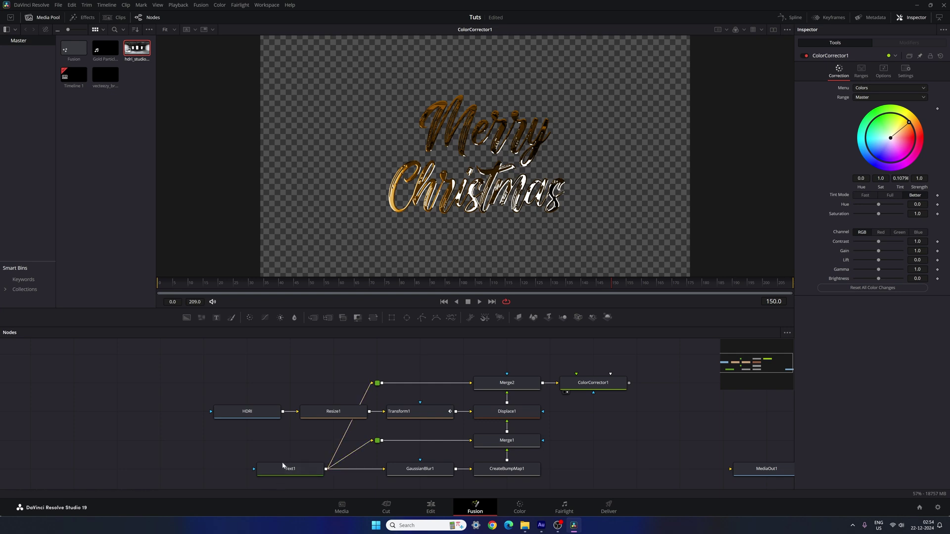
# - Copy Text1 and paste it as an instance in the empty space above the HDRI row
pyautogui.click(294, 473)
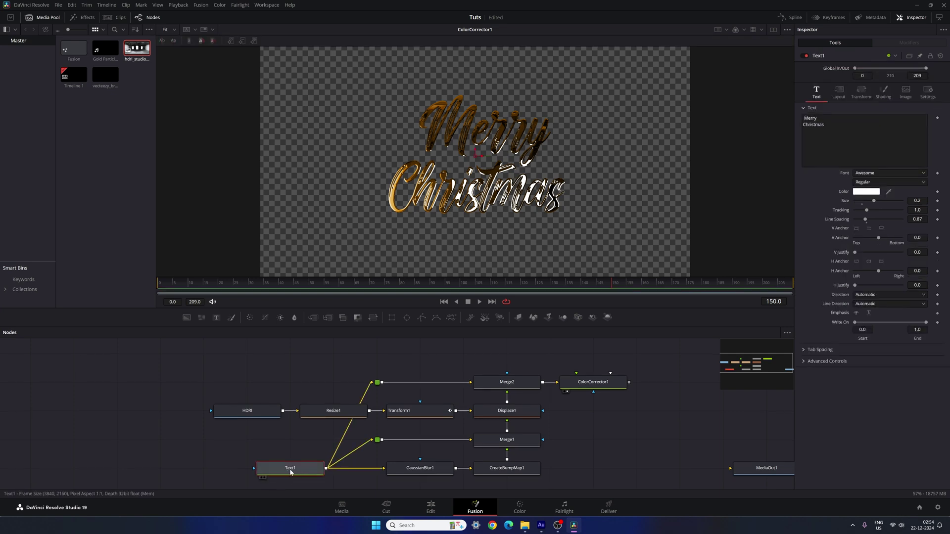
pyautogui.rightClick(291, 472)
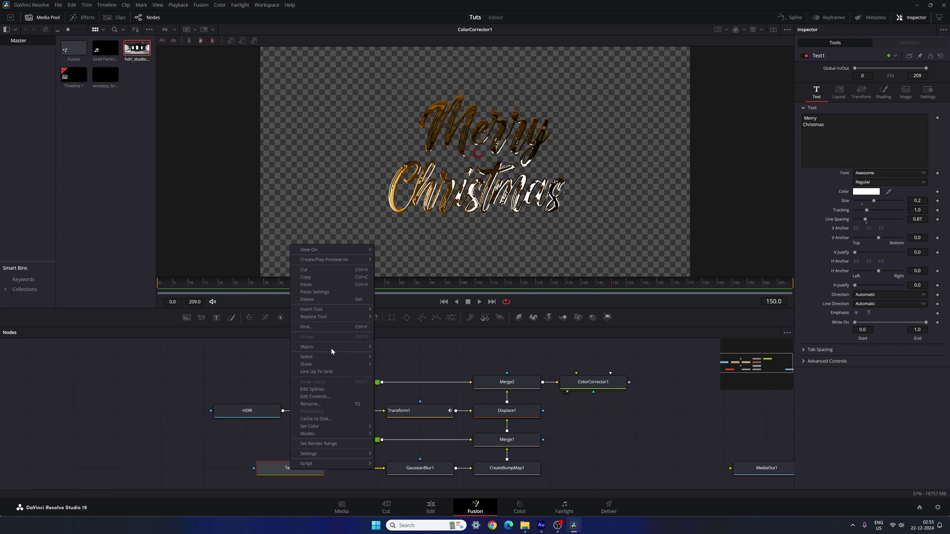
pyautogui.click(312, 278)
pyautogui.moveTo(365, 365); pyautogui.dragTo(361, 396)
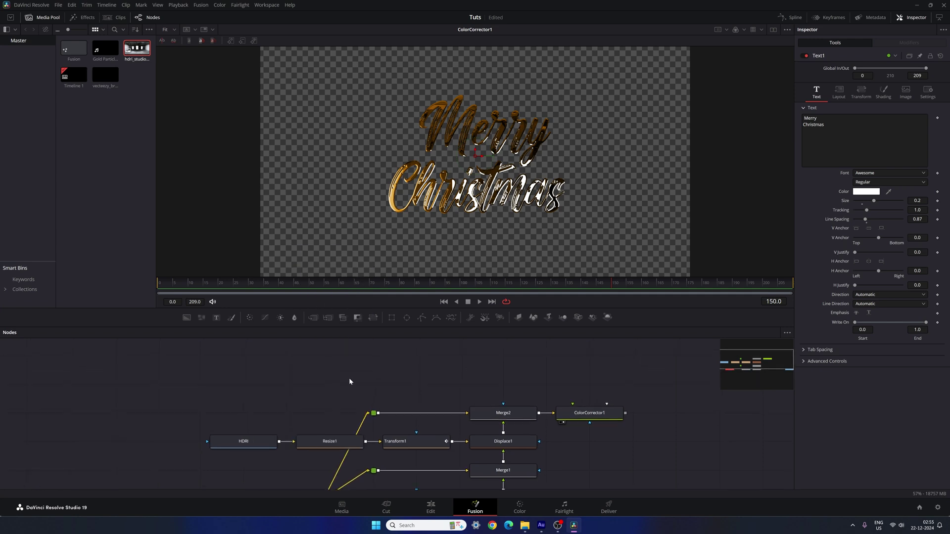
pyautogui.click(346, 379)
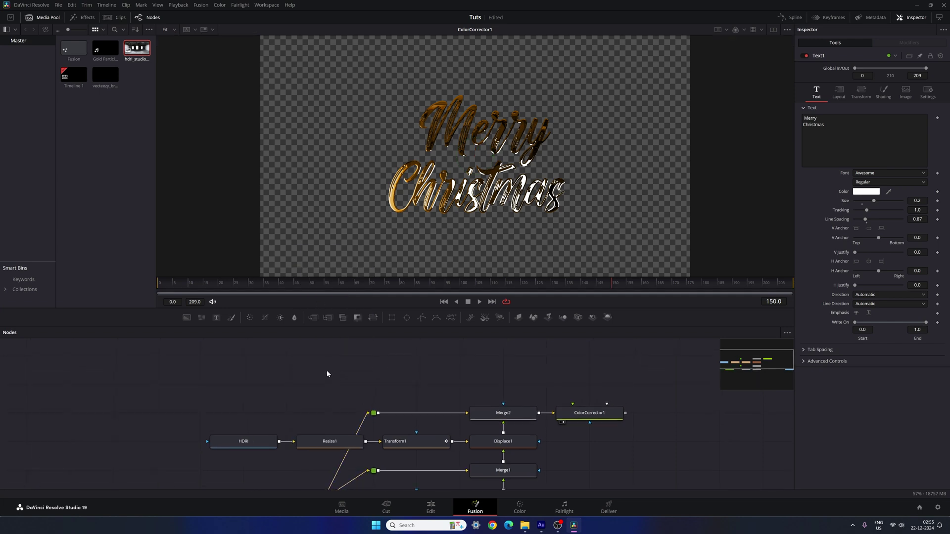
pyautogui.rightClick(324, 373)
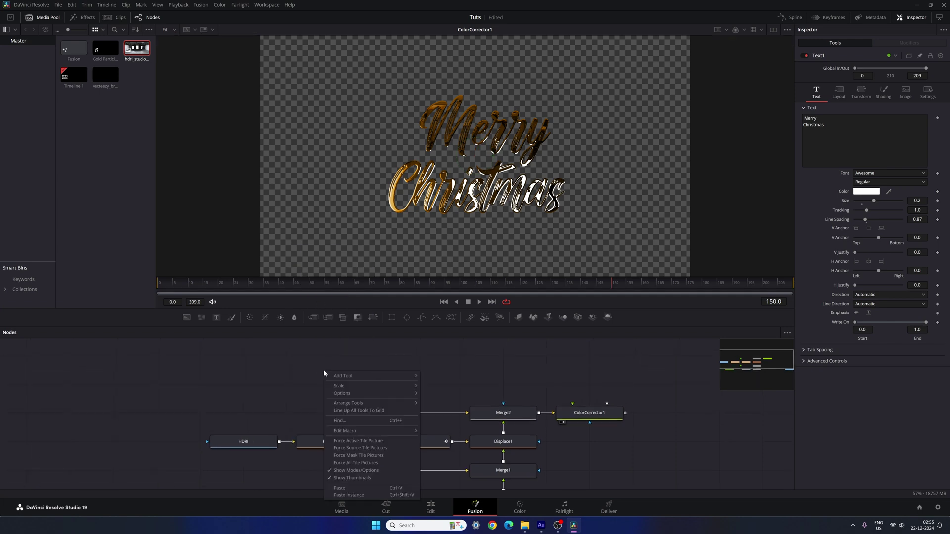
pyautogui.click(366, 495)
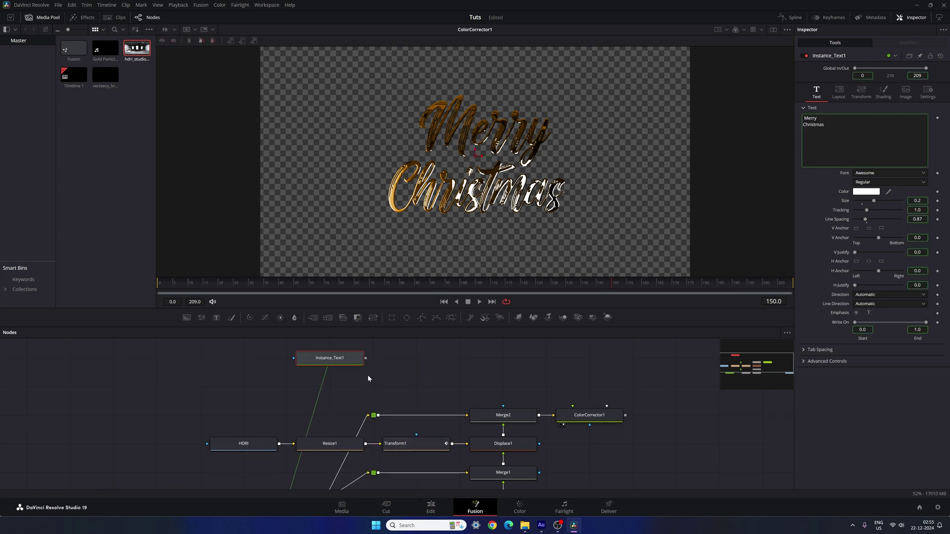
# - Enlarge the node editor area and align Instance_Text1 directly above Text1
pyautogui.moveTo(401, 365); pyautogui.dragTo(444, 358)
pyautogui.moveTo(414, 328); pyautogui.dragTo(414, 274)
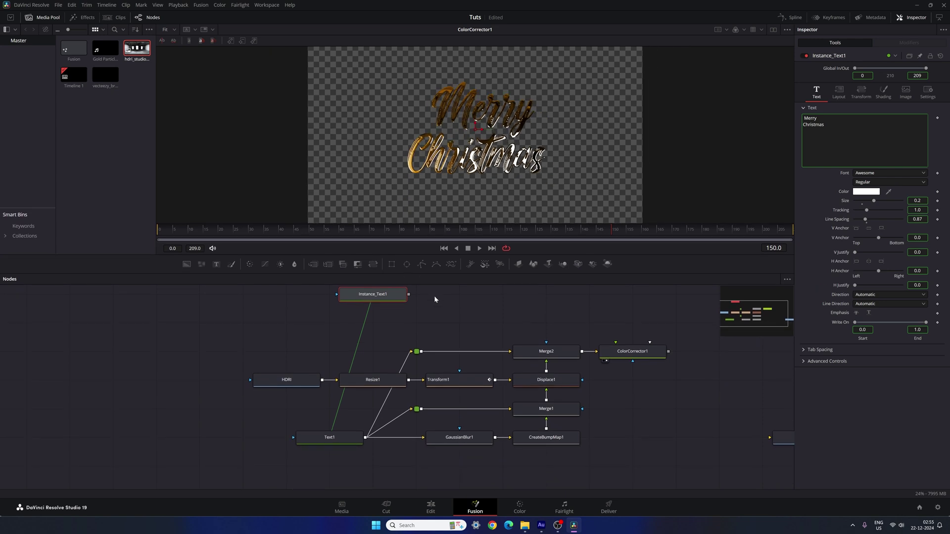
pyautogui.moveTo(441, 306); pyautogui.dragTo(443, 318)
pyautogui.moveTo(377, 307); pyautogui.dragTo(334, 307)
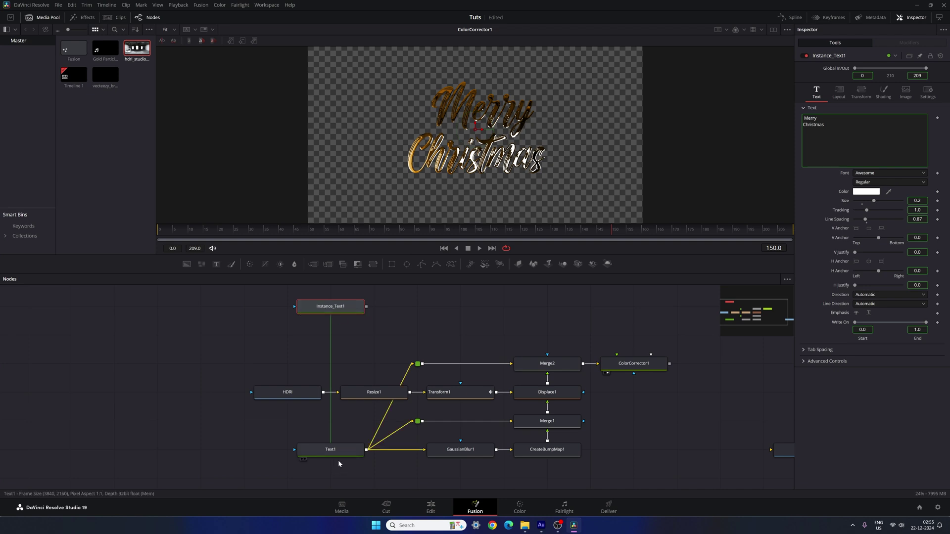
# - Switch to dual viewers and show Text1 in one and Instance_Text1 in the other
pyautogui.moveTo(439, 316); pyautogui.dragTo(408, 325)
pyautogui.moveTo(315, 322); pyautogui.dragTo(381, 135)
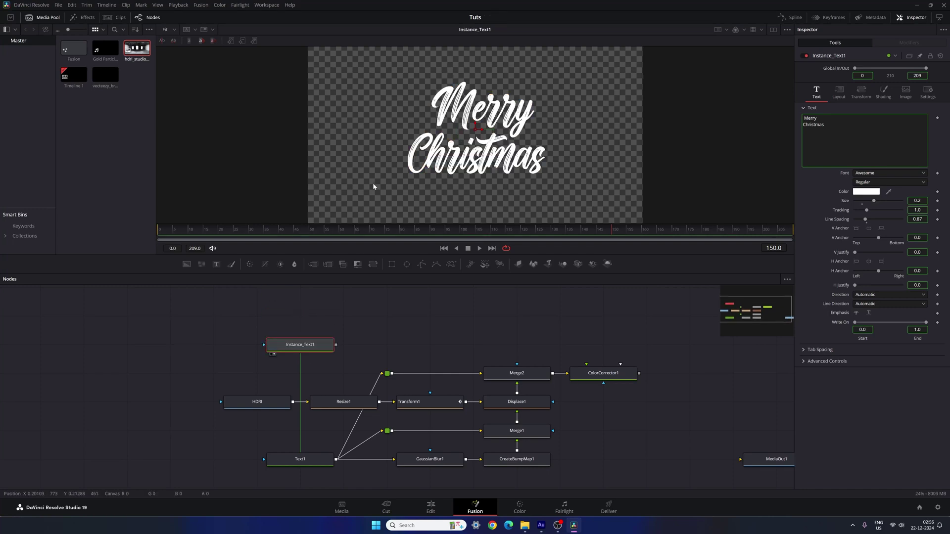
pyautogui.click(773, 30)
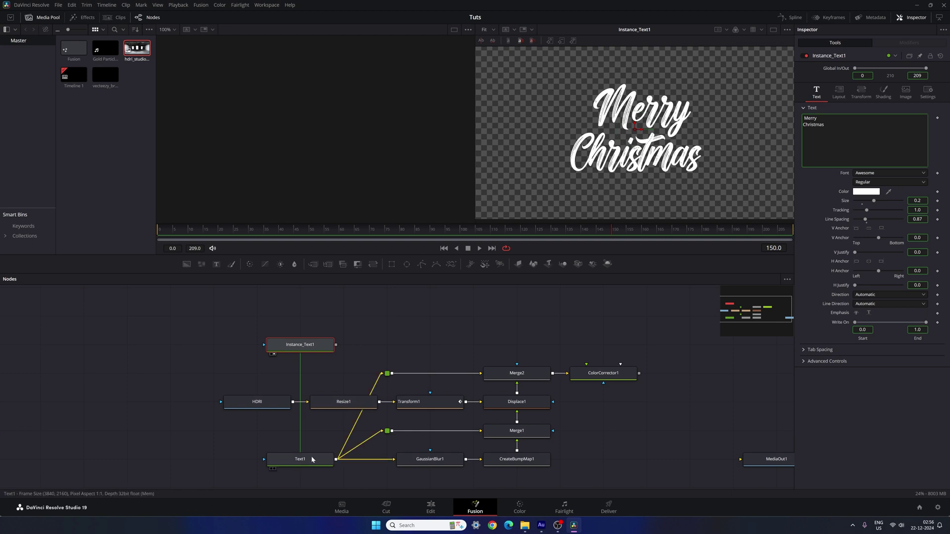
pyautogui.moveTo(312, 459); pyautogui.dragTo(314, 196)
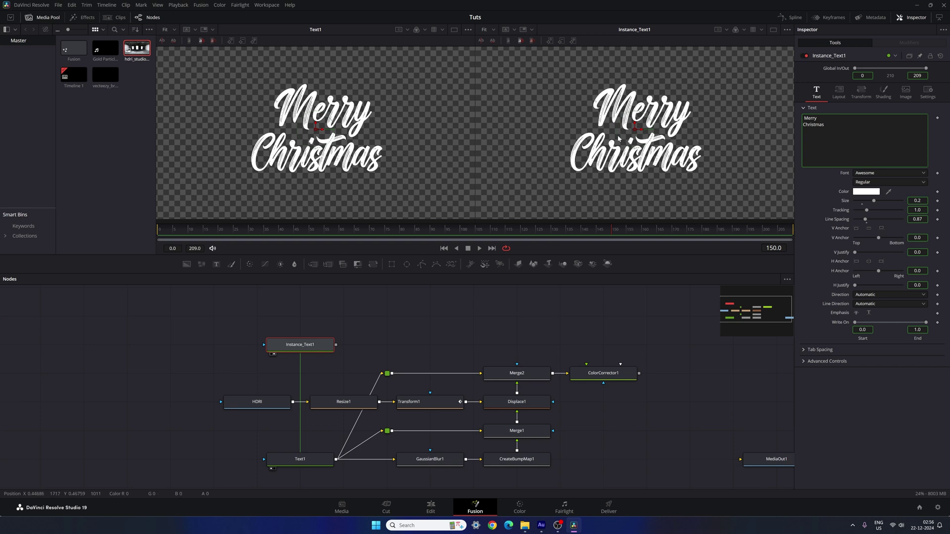
# - Test the instance link by appending "dfdf" to Text1's wording, and remove the added letters again
pyautogui.scroll(-3, 430, 320)
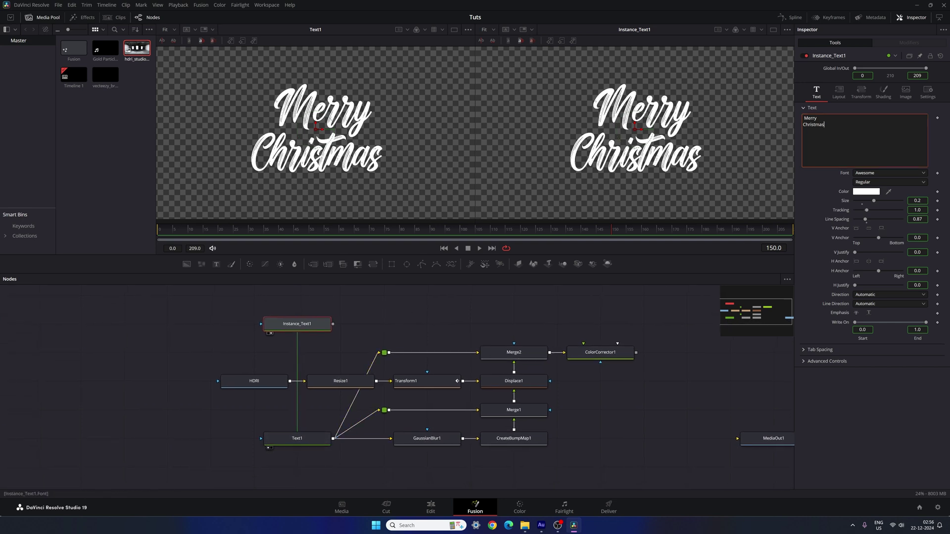
pyautogui.click(317, 438)
pyautogui.click(824, 125)
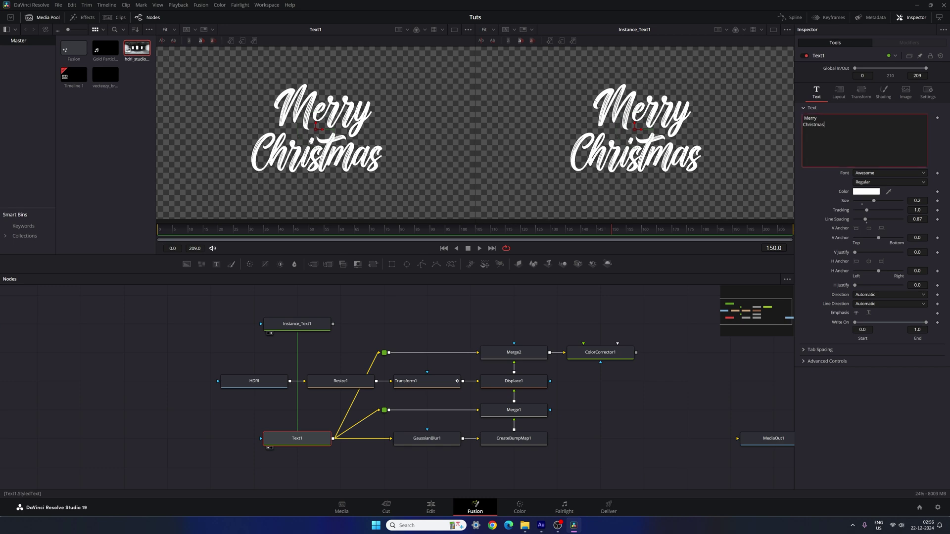
pyautogui.write('dfdf')
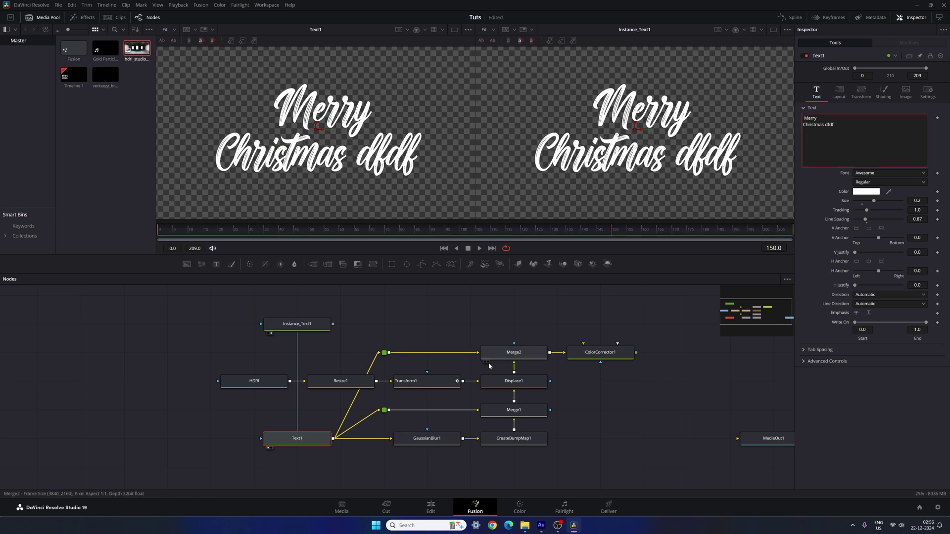
pyautogui.press('BackSpace')
pyautogui.press('BackSpace')
pyautogui.press('BackSpace')
pyautogui.press('BackSpace')
pyautogui.press('BackSpace')
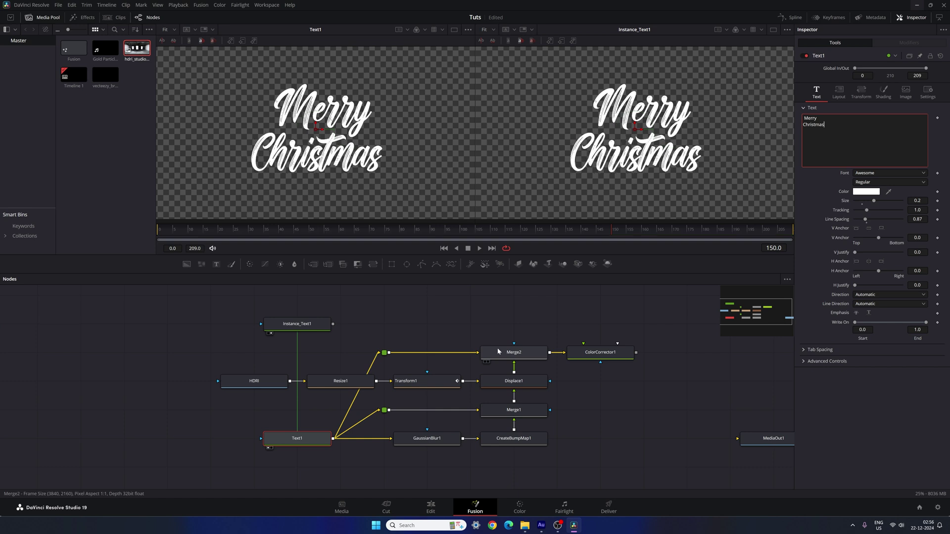
pyautogui.click(458, 333)
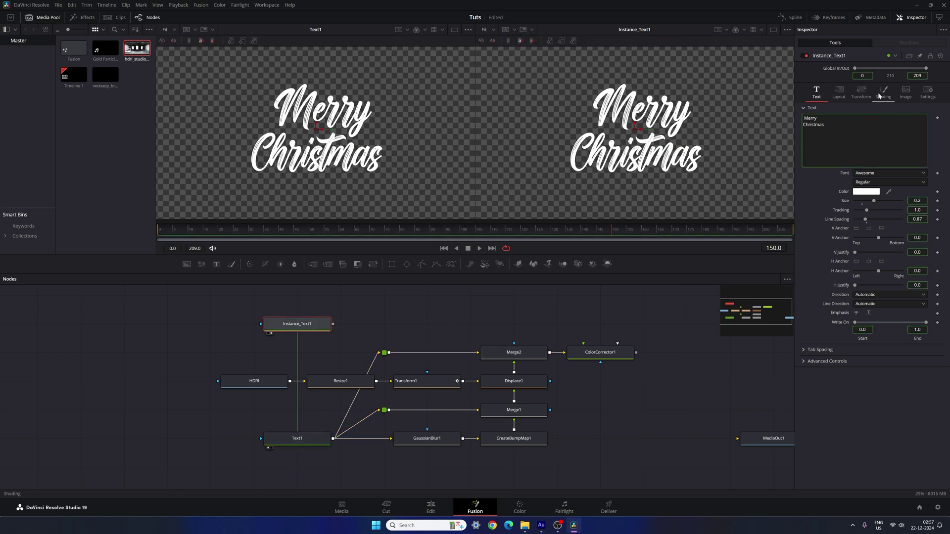
# - Deinstance the Appearance setting in Instance_Text1's shading and change it to the text outline style
pyautogui.click(880, 93)
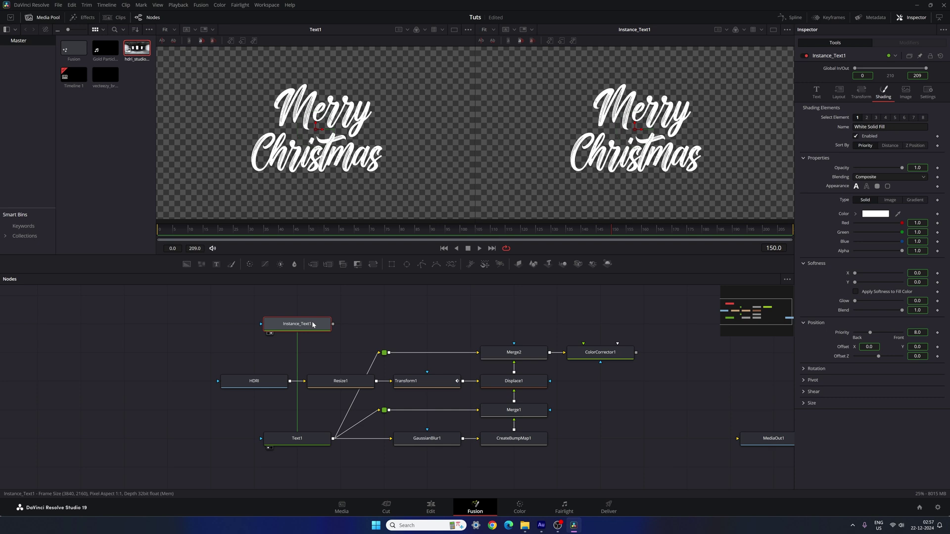
pyautogui.rightClick(833, 188)
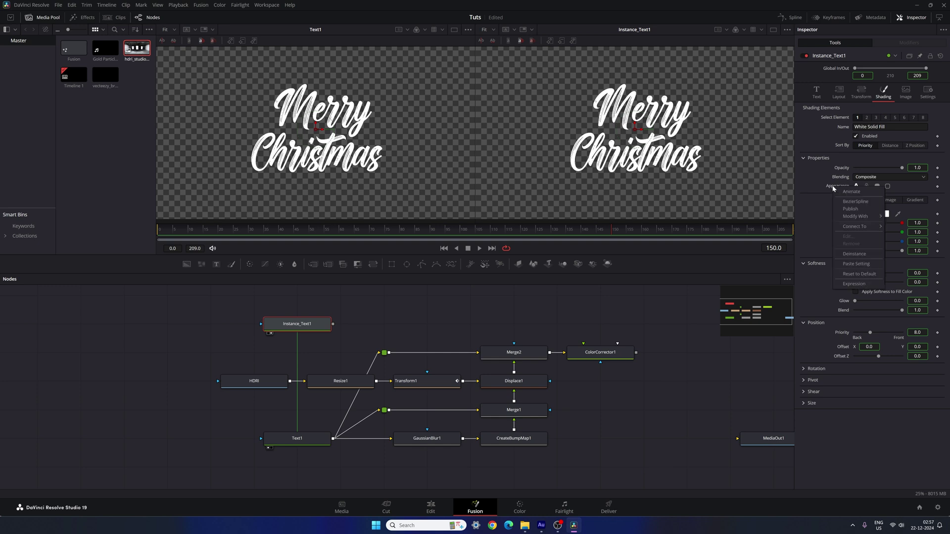
pyautogui.click(852, 253)
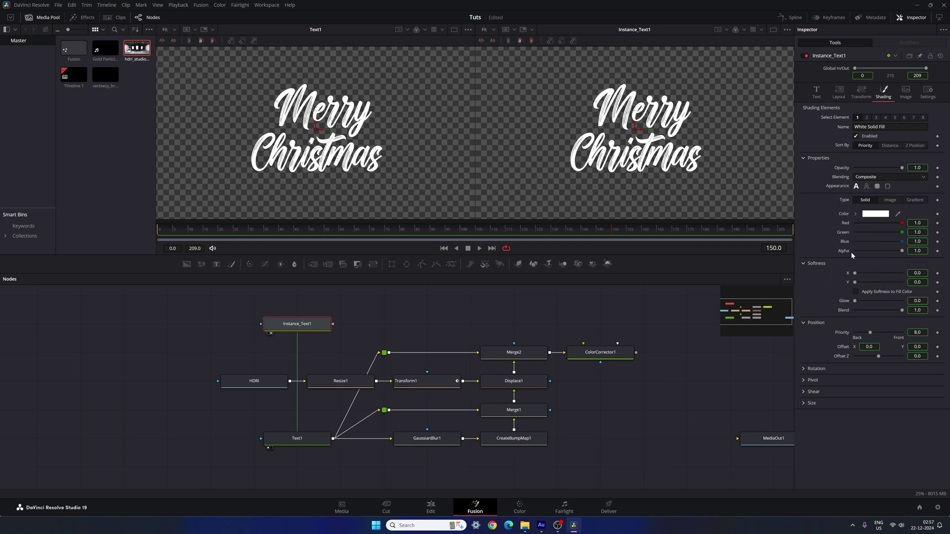
pyautogui.click(867, 188)
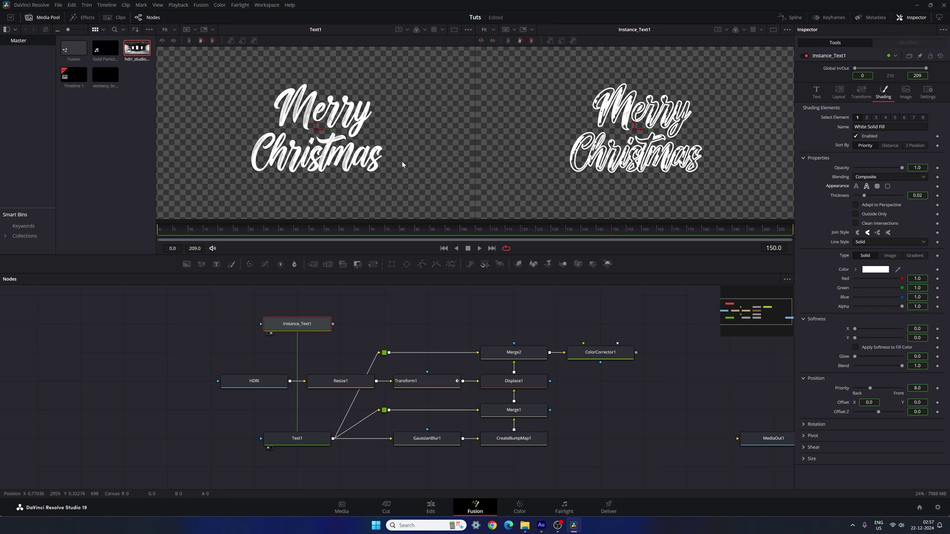
# - Deinstance Instance_Text1's outline Thickness and set it to 0.002
pyautogui.click(312, 439)
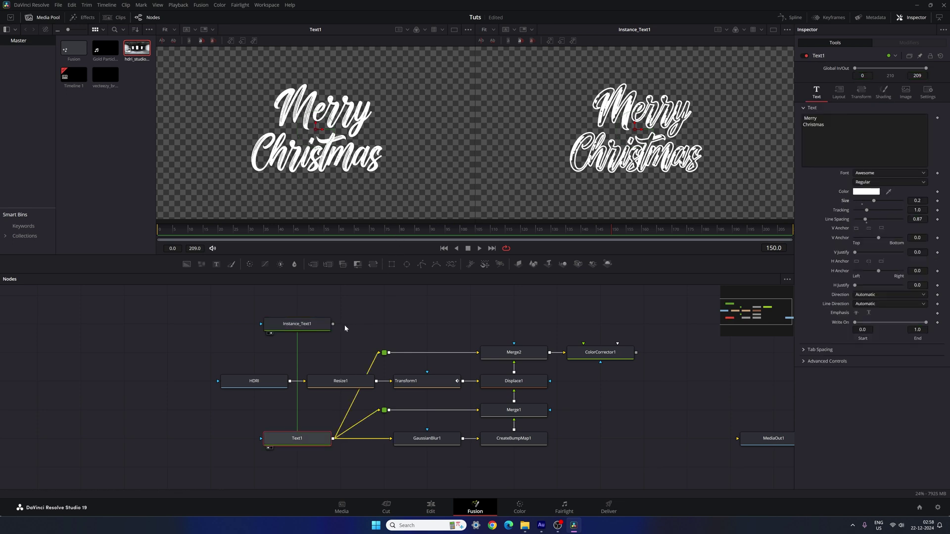
pyautogui.click(313, 325)
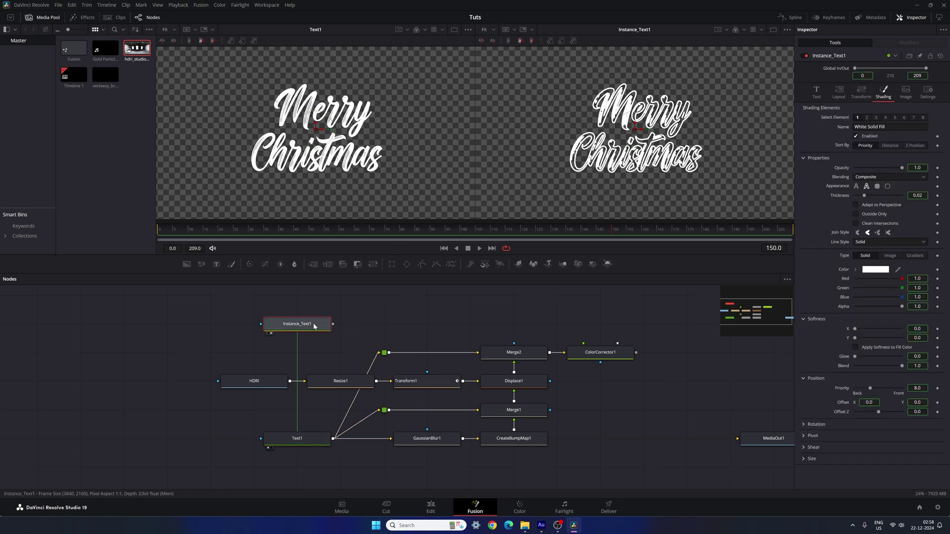
pyautogui.rightClick(835, 196)
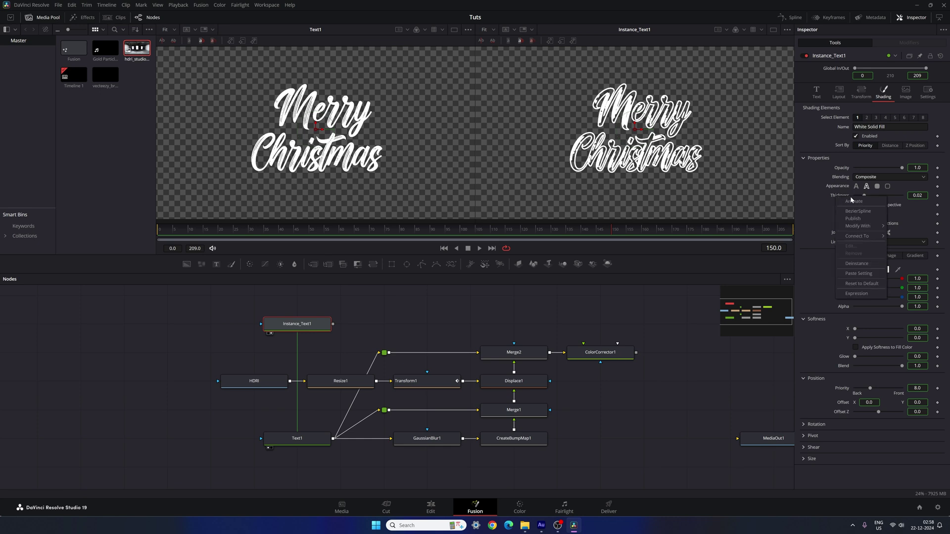
pyautogui.click(857, 264)
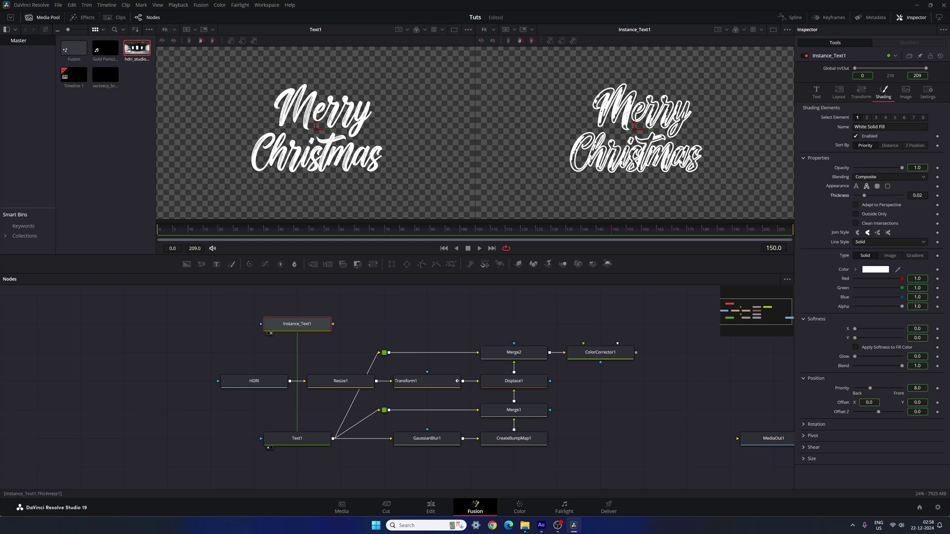
pyautogui.doubleClick(916, 195)
pyautogui.write('0.002')
pyautogui.press('Return')
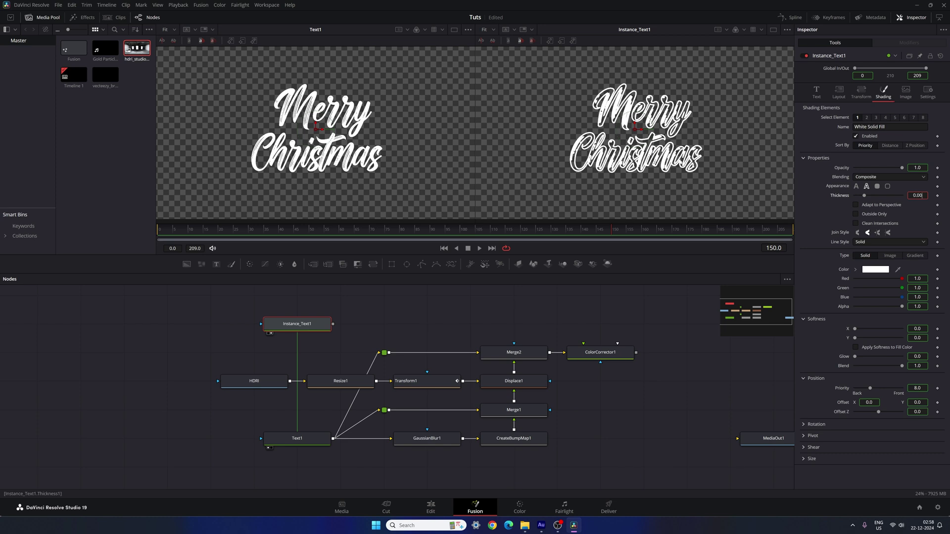
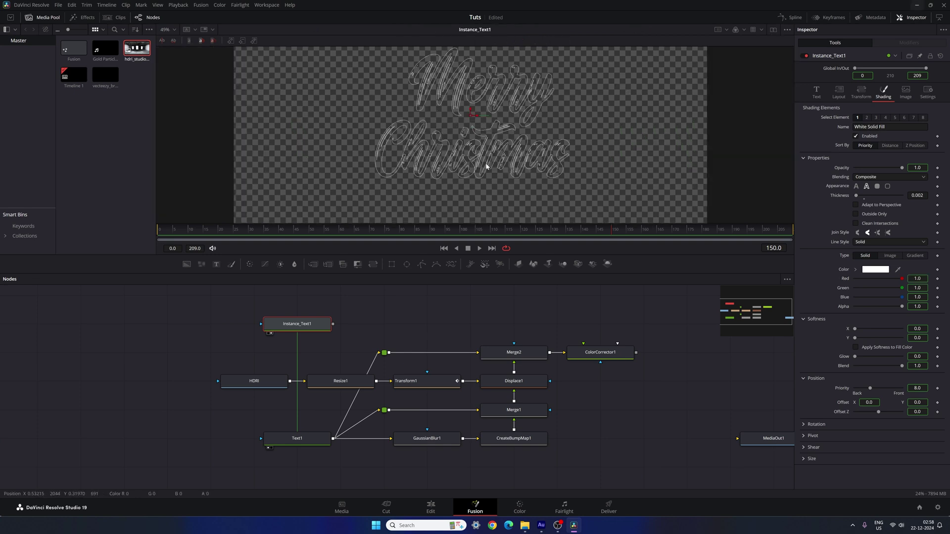
# - Add a Glow node after Instance_Text1 and show its output in the viewer
pyautogui.moveTo(526, 115); pyautogui.dragTo(523, 137)
pyautogui.scroll(1, 502, 143)
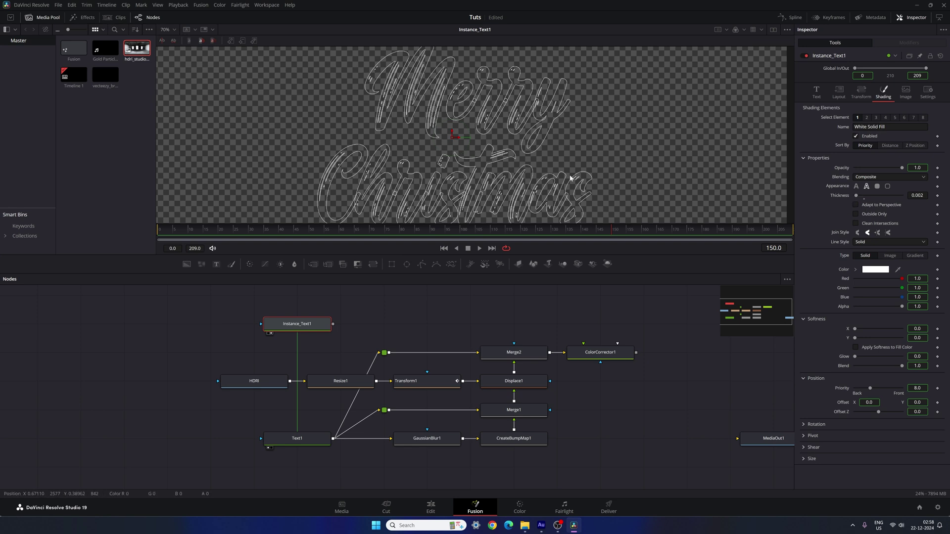
pyautogui.moveTo(570, 176); pyautogui.dragTo(570, 168)
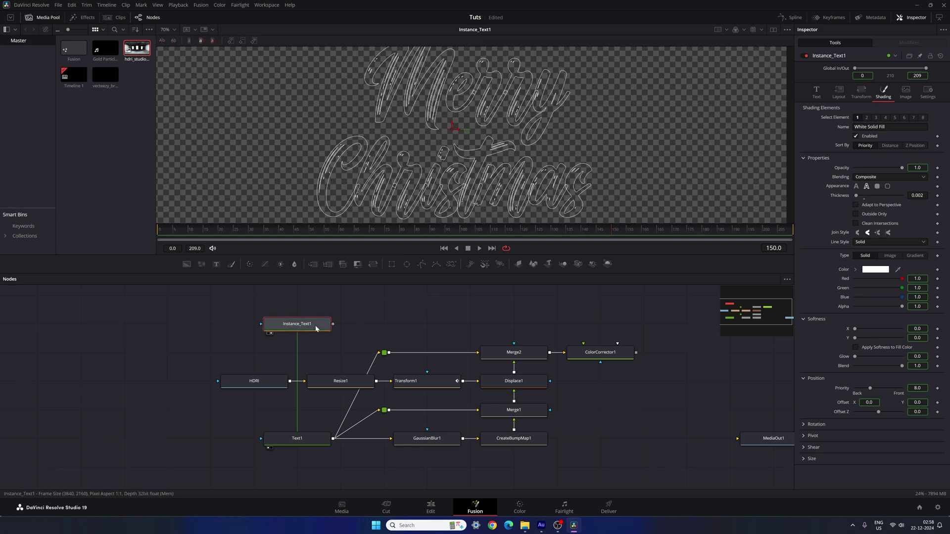
pyautogui.hotkey('shift', 'space')
pyautogui.write('res')
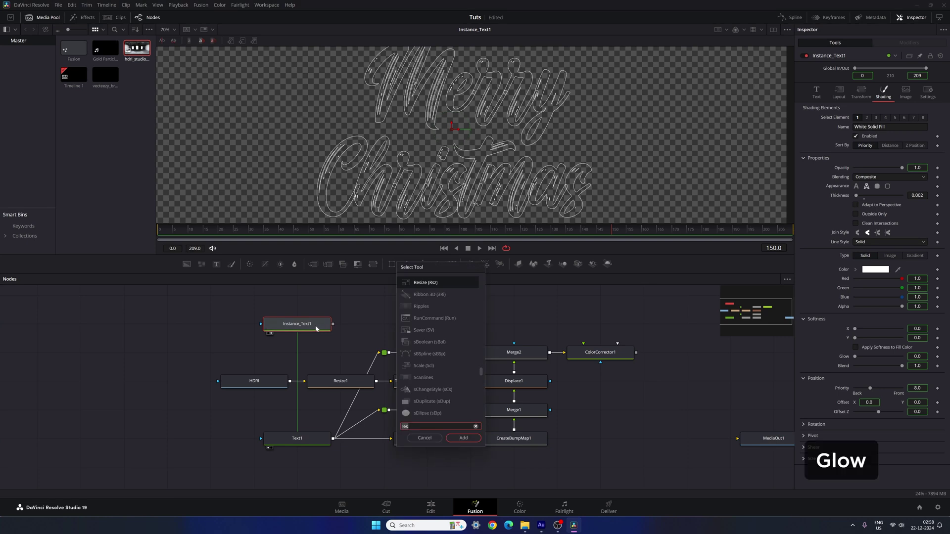
pyautogui.press('BackSpace')
pyautogui.press('BackSpace')
pyautogui.press('BackSpace')
pyautogui.write('glow')
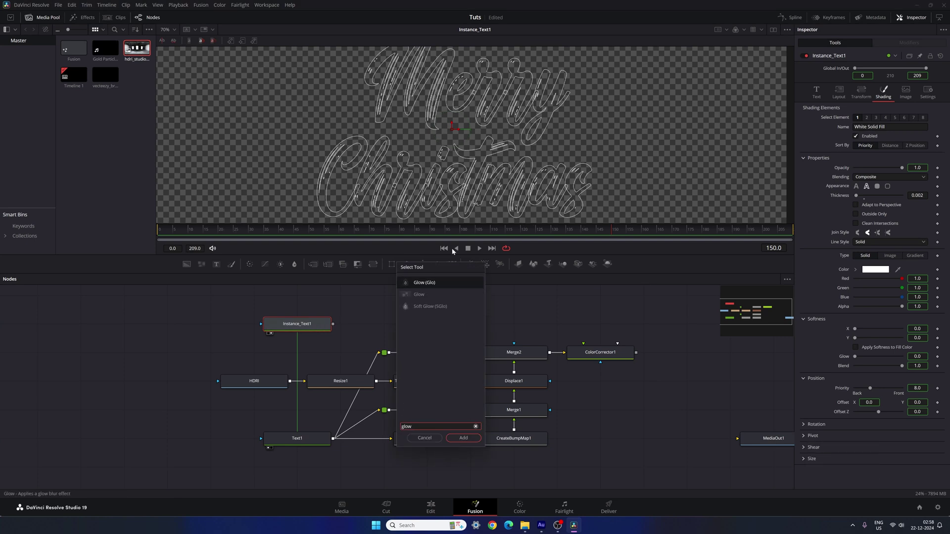
pyautogui.press('Return')
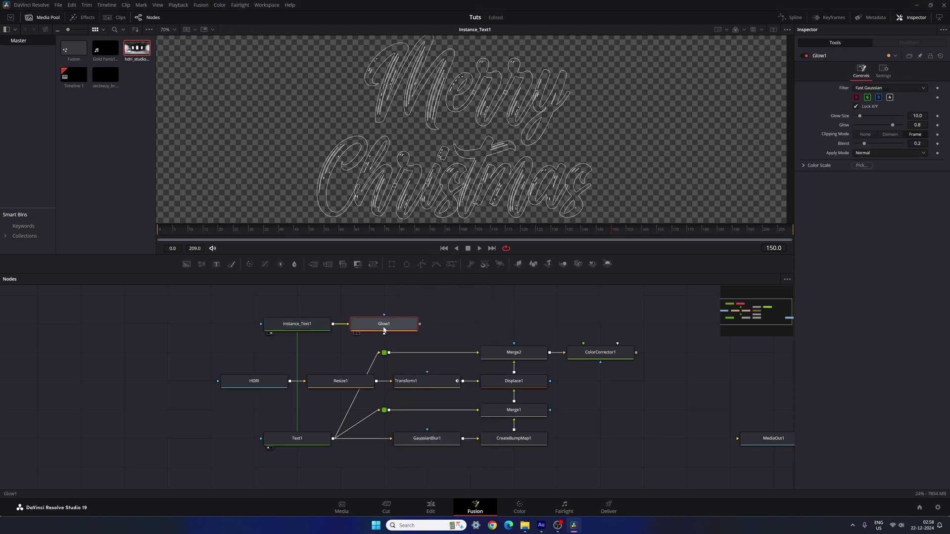
pyautogui.press('1')
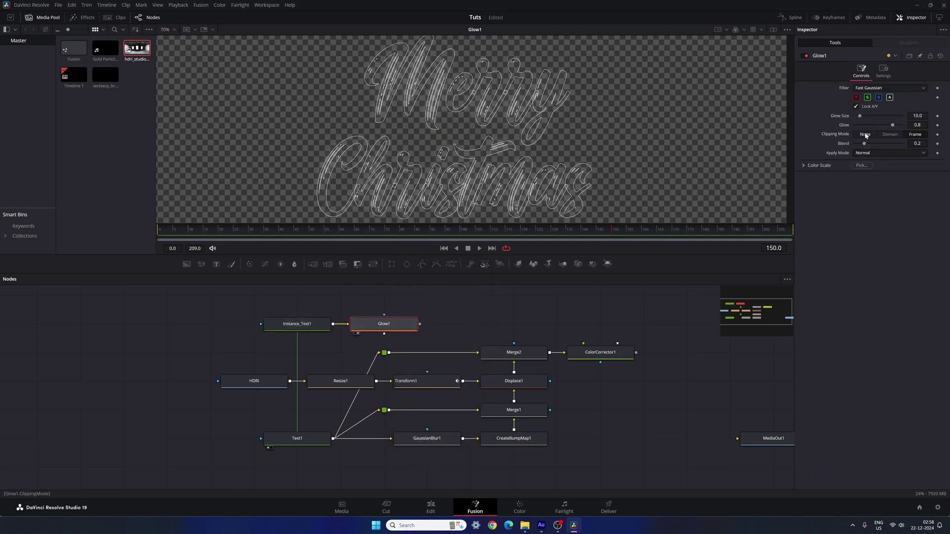
# - Set the Glow amount of Glow1 to 0.9
pyautogui.click(917, 125)
pyautogui.write('0.9')
pyautogui.press('Return')
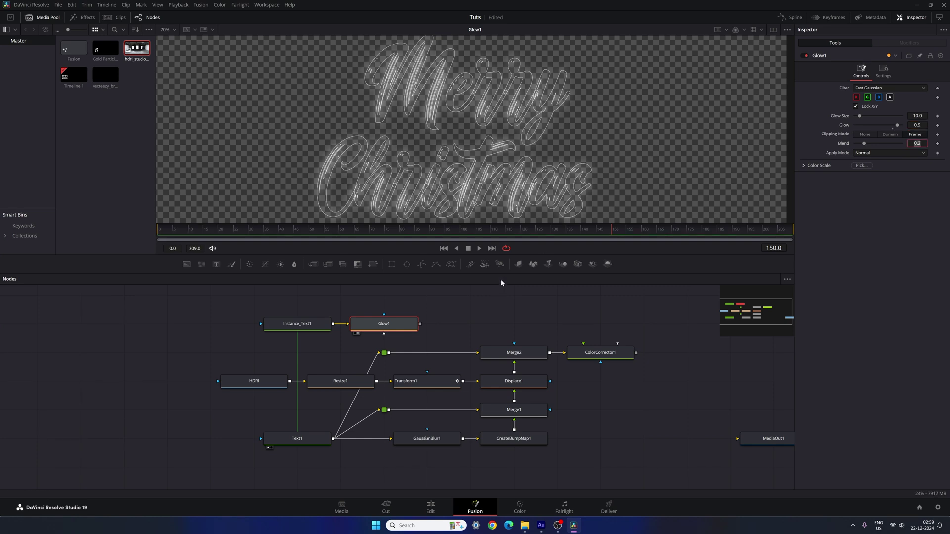
pyautogui.click(482, 291)
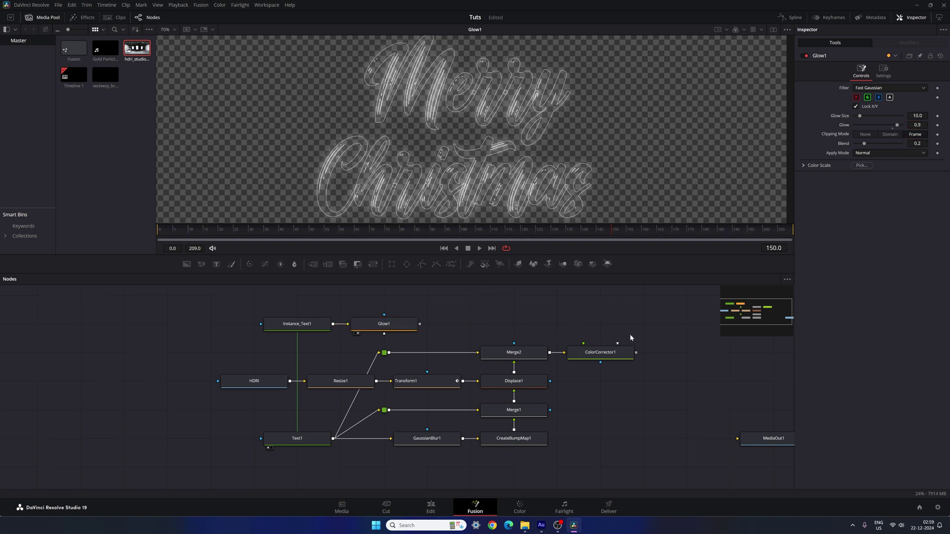
# - Paste an instance of ColorCorrector1 beside Glow1, feed Glow1 into it and view the tinted outline
pyautogui.click(608, 356)
pyautogui.rightClick(608, 356)
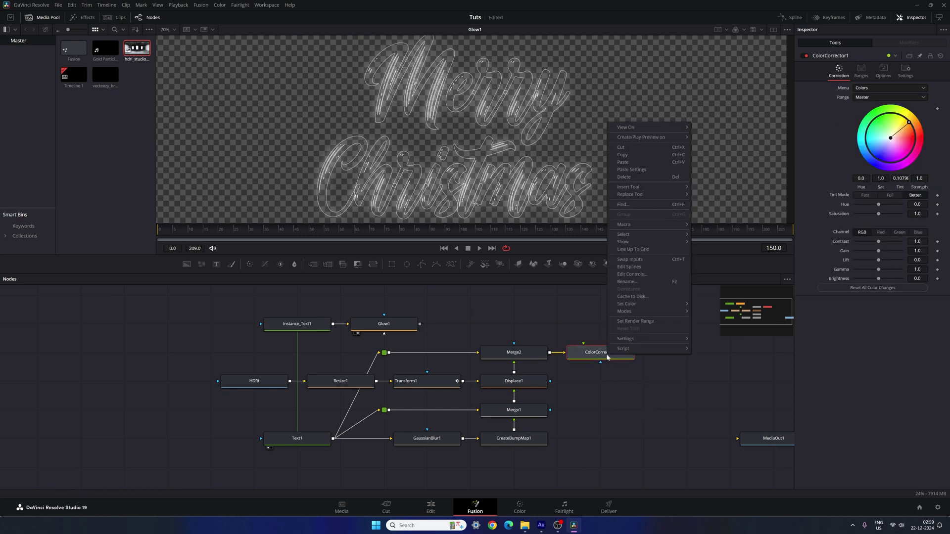
pyautogui.click(626, 156)
pyautogui.rightClick(462, 322)
pyautogui.click(485, 444)
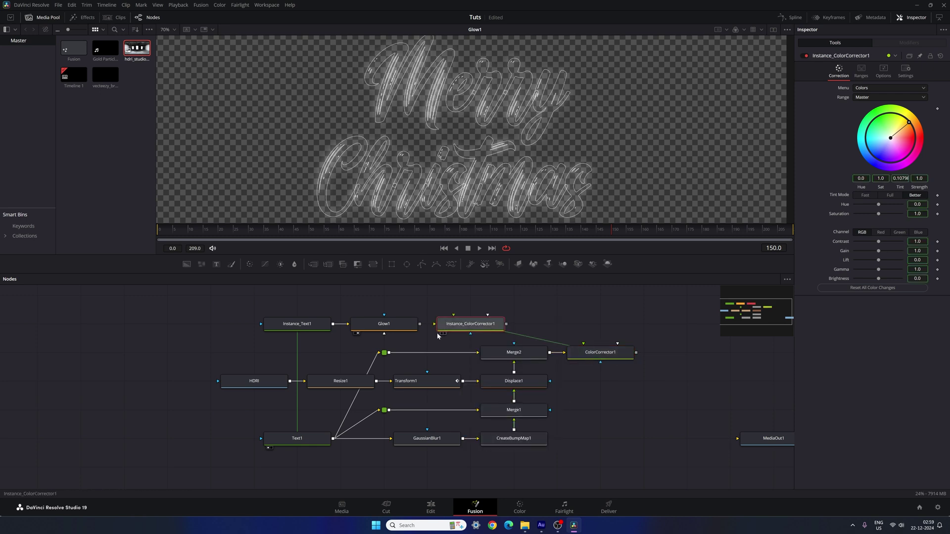
pyautogui.moveTo(420, 323); pyautogui.dragTo(490, 198)
pyautogui.click(566, 327)
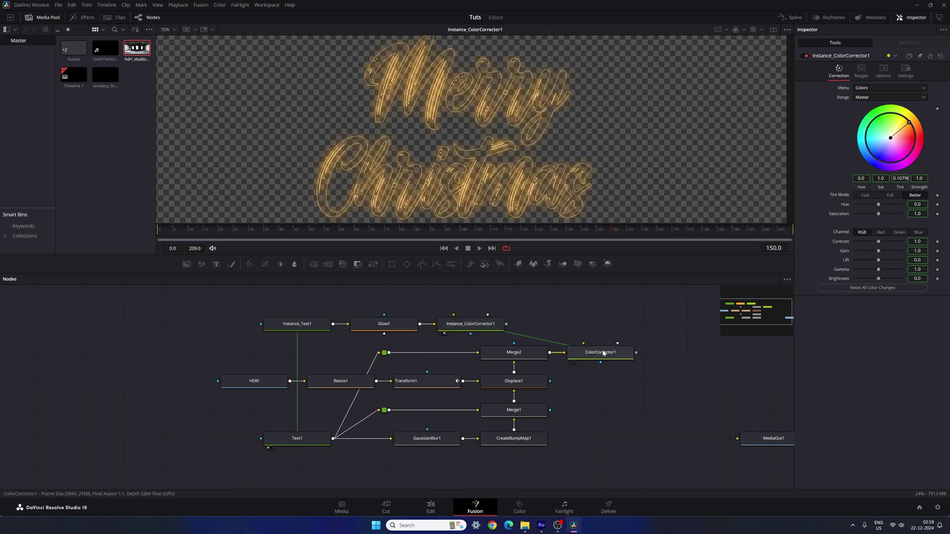
# - Merge Instance_ColorCorrector1 as foreground over ColorCorrector1 as background and check the combined title across the timeline
pyautogui.moveTo(604, 352); pyautogui.dragTo(586, 167)
pyautogui.moveTo(589, 294); pyautogui.dragTo(555, 298)
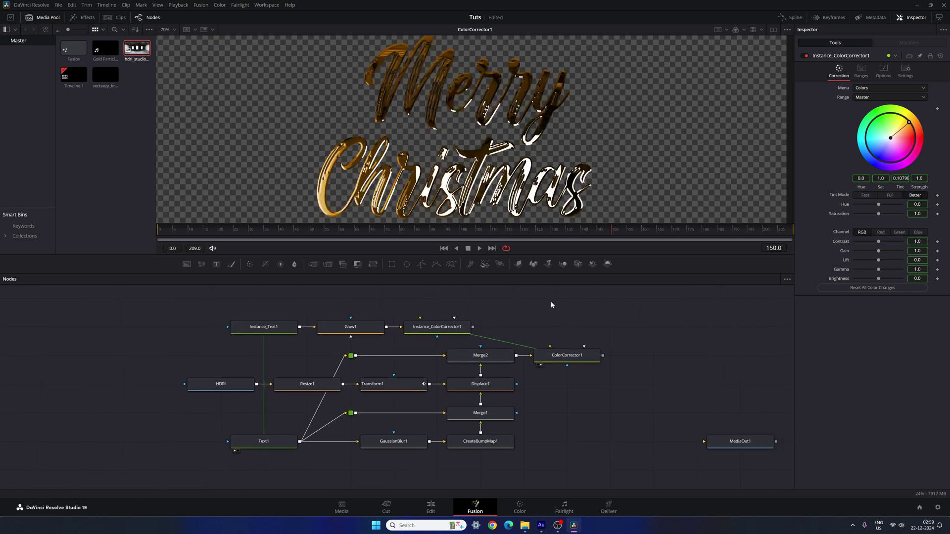
pyautogui.moveTo(313, 263); pyautogui.dragTo(567, 327)
pyautogui.moveTo(652, 329); pyautogui.dragTo(648, 328)
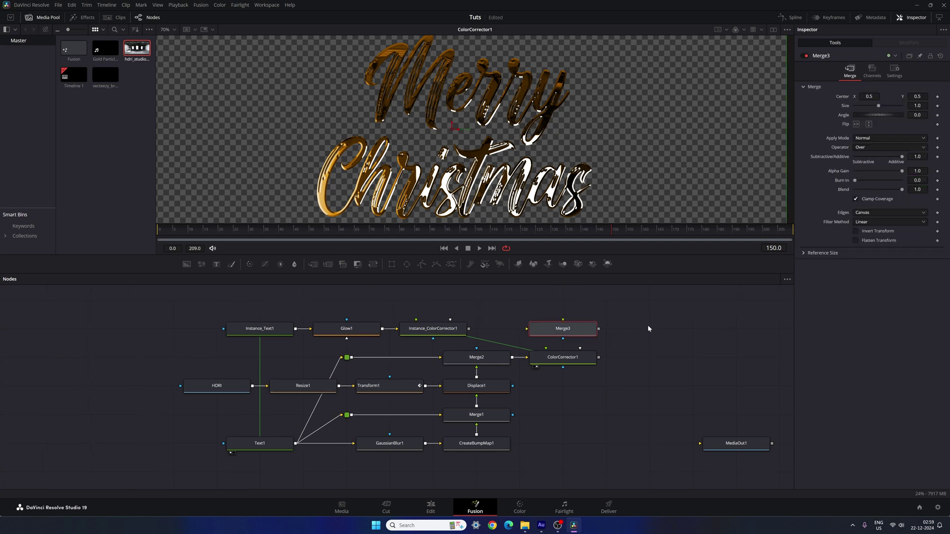
pyautogui.moveTo(526, 329); pyautogui.dragTo(562, 361)
pyautogui.moveTo(527, 328); pyautogui.dragTo(440, 331)
pyautogui.press('1')
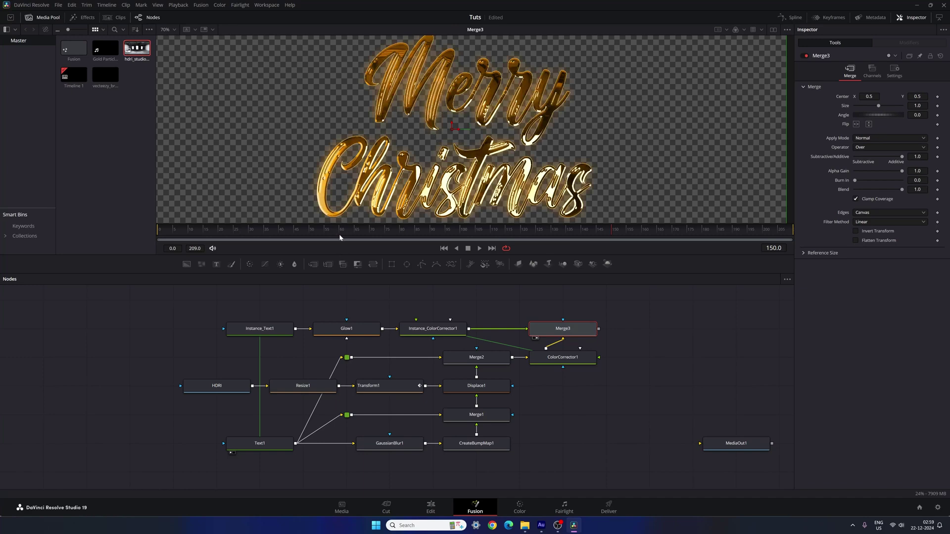
pyautogui.moveTo(246, 230); pyautogui.dragTo(661, 238)
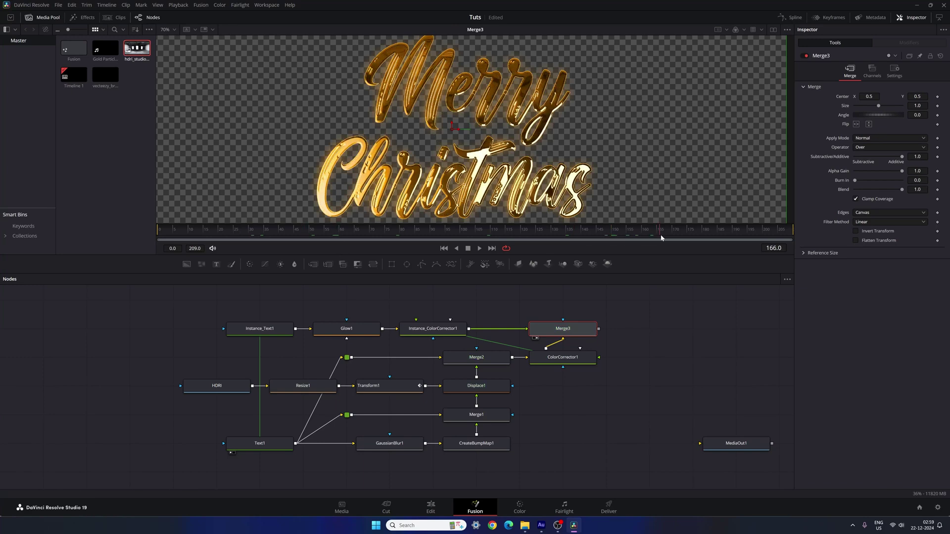
pyautogui.click(652, 347)
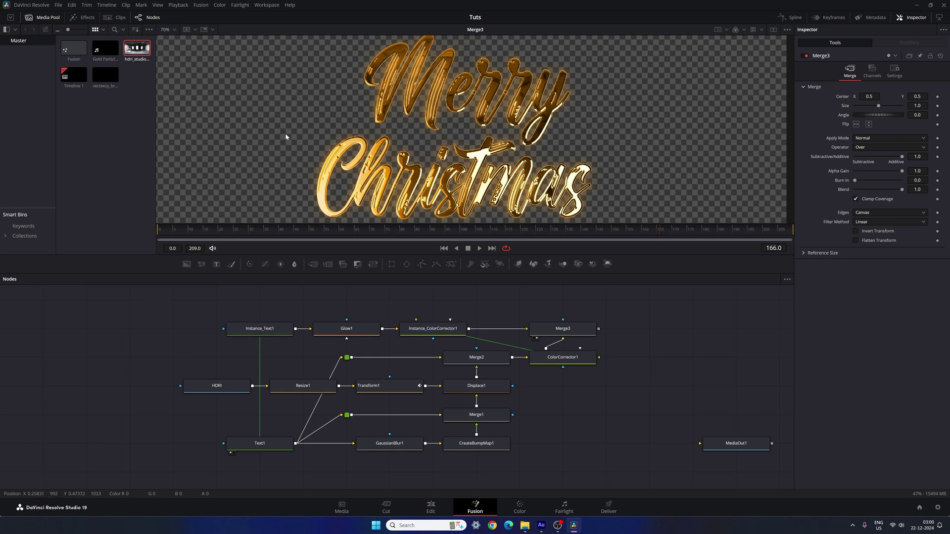
# - Fit the image to the viewer and attach a Rectangle mask to Text1
pyautogui.click(174, 29)
pyautogui.click(166, 39)
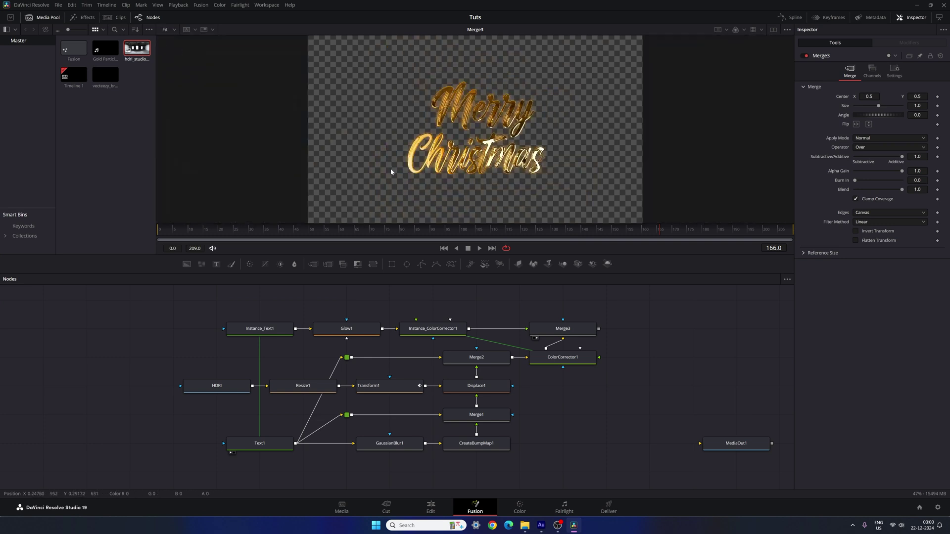
pyautogui.moveTo(391, 265); pyautogui.dragTo(318, 439)
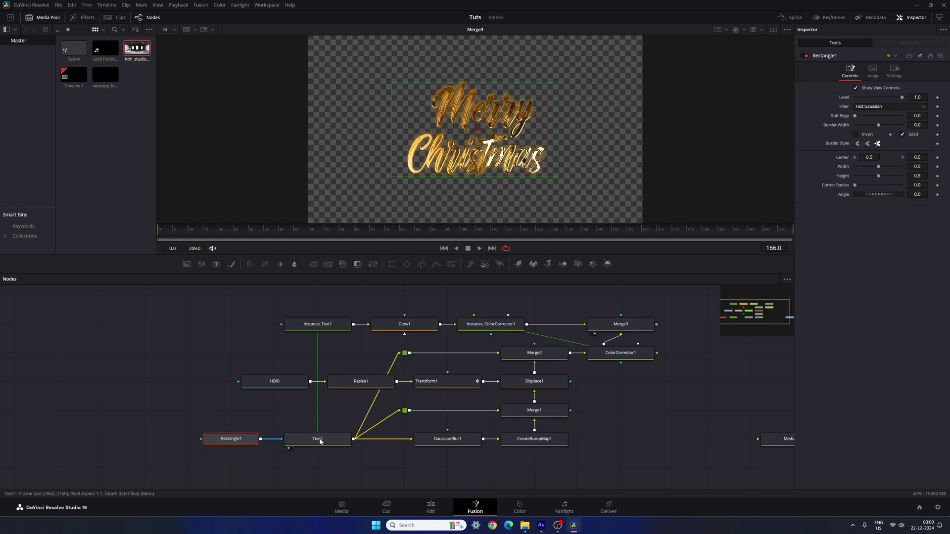
# - Rotate the Rectangle mask about 30 degrees and enlarge it to about 1.0 wide and 1.55 high
pyautogui.moveTo(482, 177); pyautogui.dragTo(483, 222)
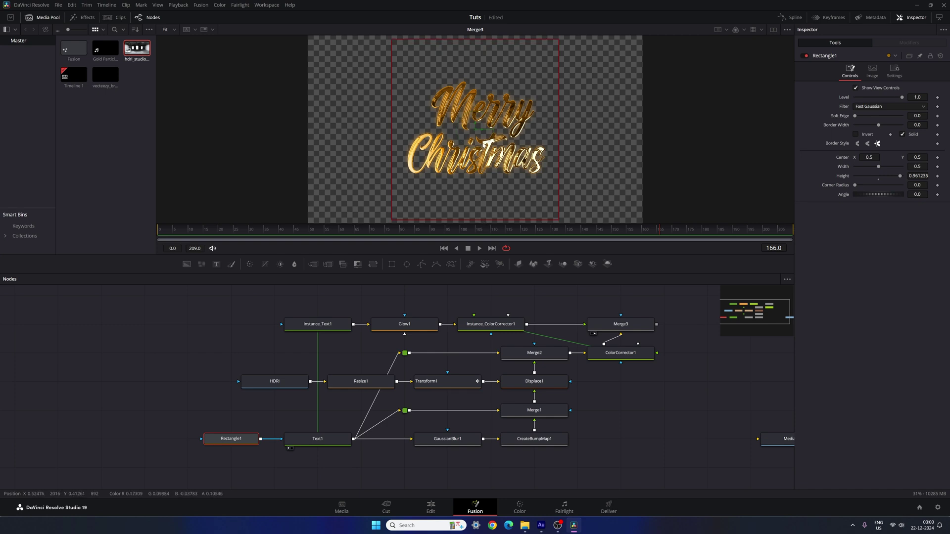
pyautogui.moveTo(478, 147); pyautogui.dragTo(489, 145)
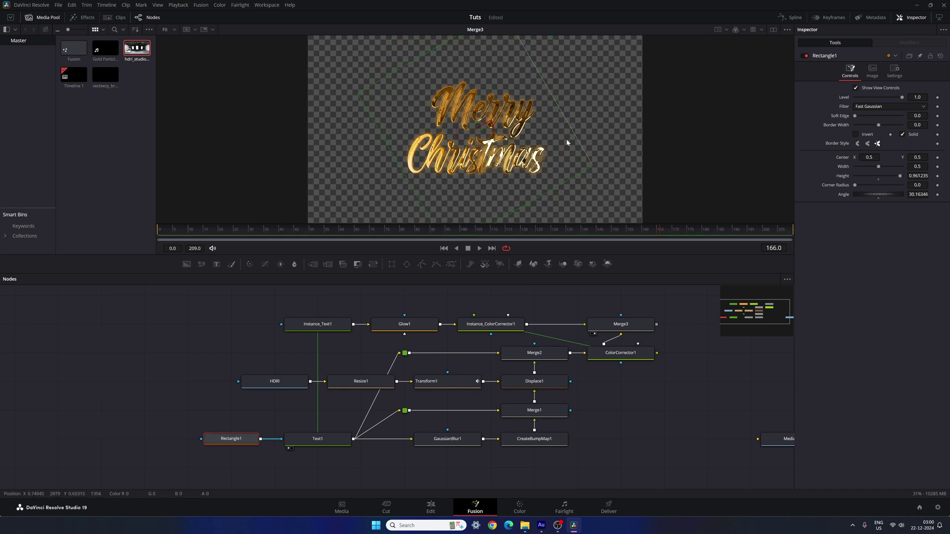
pyautogui.moveTo(527, 204); pyautogui.dragTo(554, 241)
pyautogui.moveTo(572, 135); pyautogui.dragTo(676, 151)
pyautogui.moveTo(600, 208); pyautogui.dragTo(608, 220)
# - Keyframe Rectangle1's Center at frame 80, and at about frame 20 move the mask diagonally down-left off the text for a reveal
pyautogui.moveTo(420, 234); pyautogui.dragTo(402, 238)
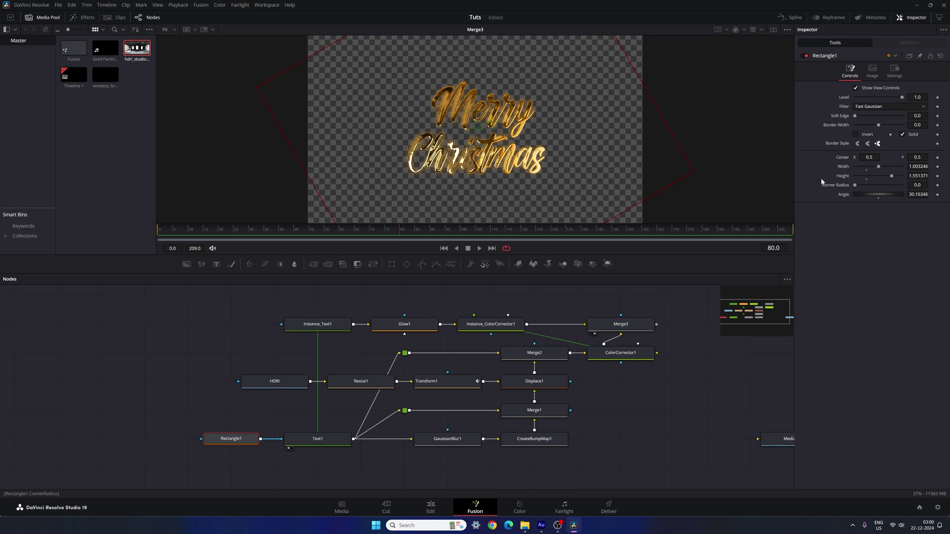
pyautogui.rightClick(842, 161)
pyautogui.click(855, 166)
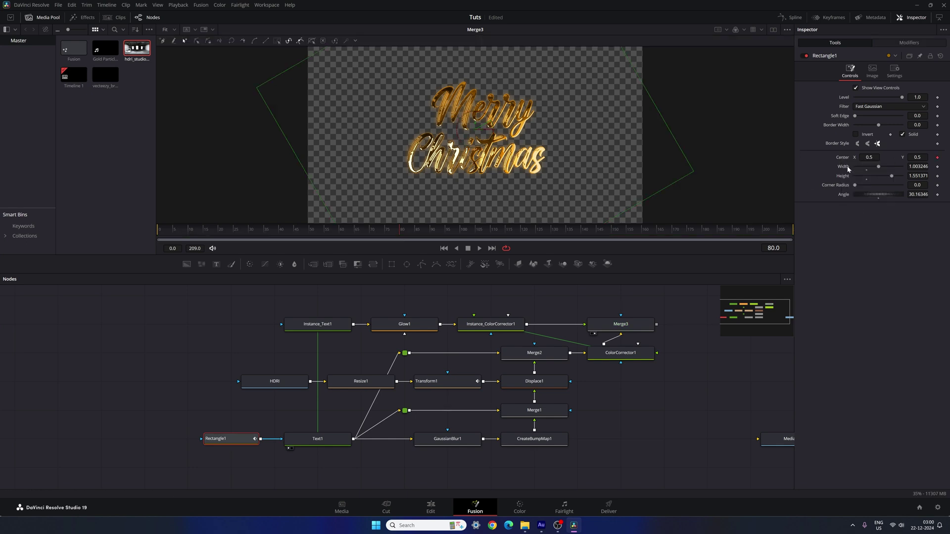
pyautogui.moveTo(248, 231); pyautogui.dragTo(218, 234)
pyautogui.moveTo(474, 130); pyautogui.dragTo(326, 198)
pyautogui.moveTo(598, 113); pyautogui.dragTo(471, 145)
pyautogui.moveTo(234, 232); pyautogui.dragTo(295, 233)
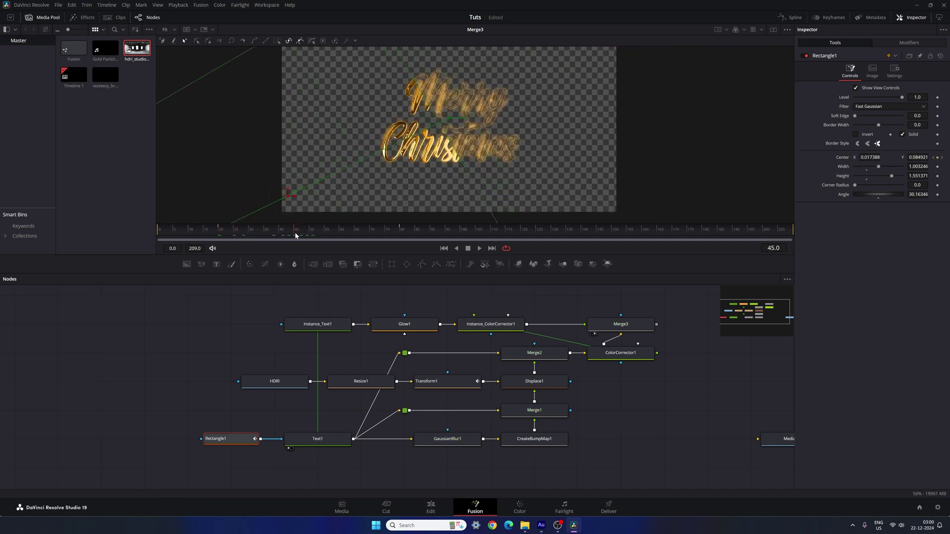
# - Set Rectangle1's Soft Edge to 0.02
pyautogui.scroll(1, 451, 152)
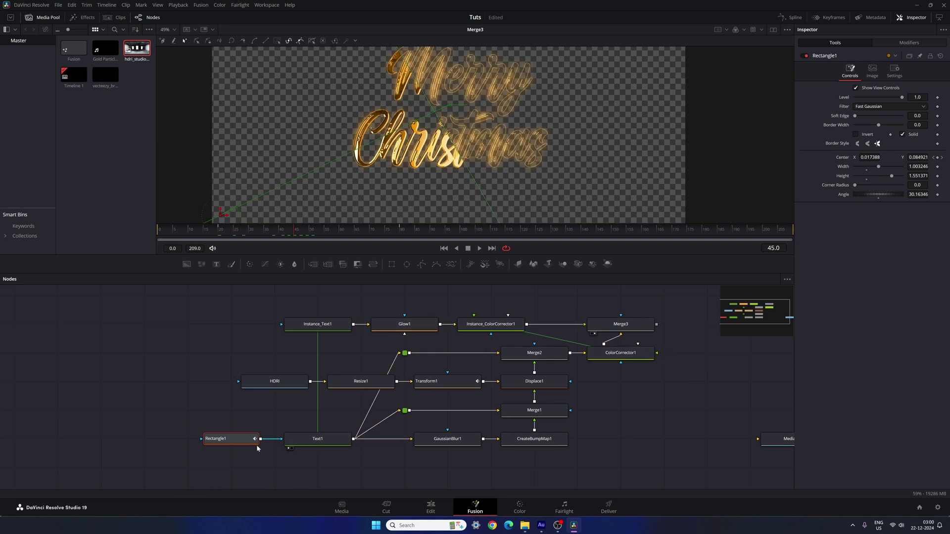
pyautogui.moveTo(856, 118); pyautogui.dragTo(860, 119)
pyautogui.click(918, 116)
pyautogui.write('0.')
pyautogui.press('Return')
pyautogui.click(688, 404)
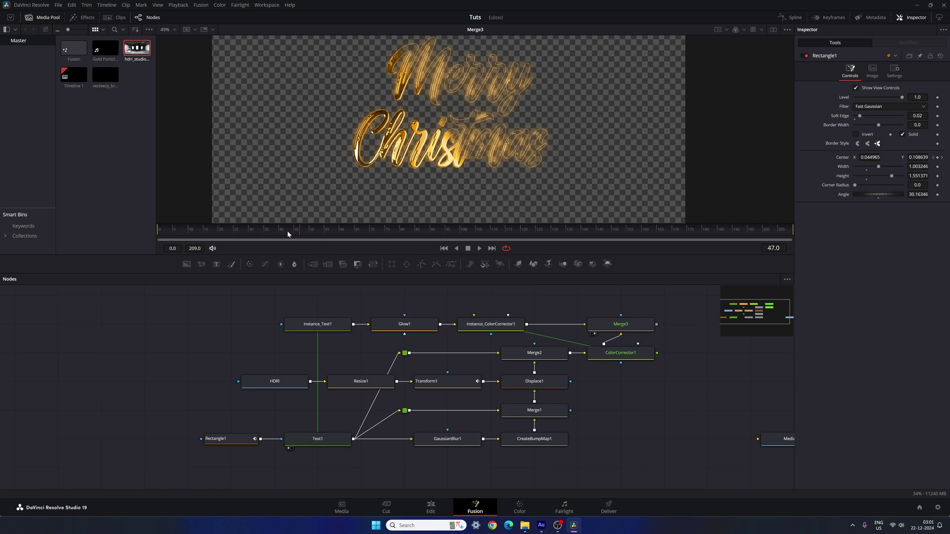
# - Preview the softened reveal, add a DVE node after Merge3 and show it in the viewer
pyautogui.moveTo(307, 230); pyautogui.dragTo(378, 230)
pyautogui.moveTo(621, 316); pyautogui.dragTo(391, 321)
pyautogui.click(408, 333)
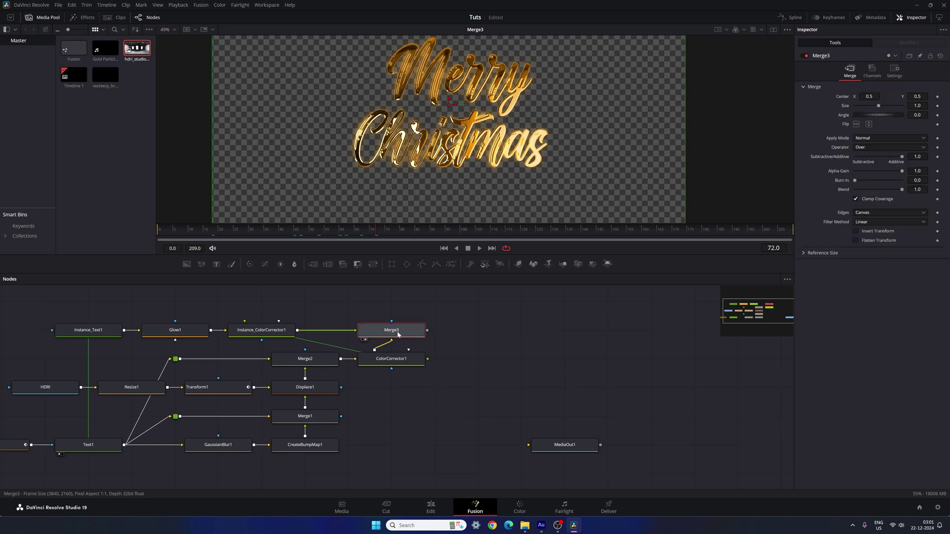
pyautogui.hotkey('shift', 'space')
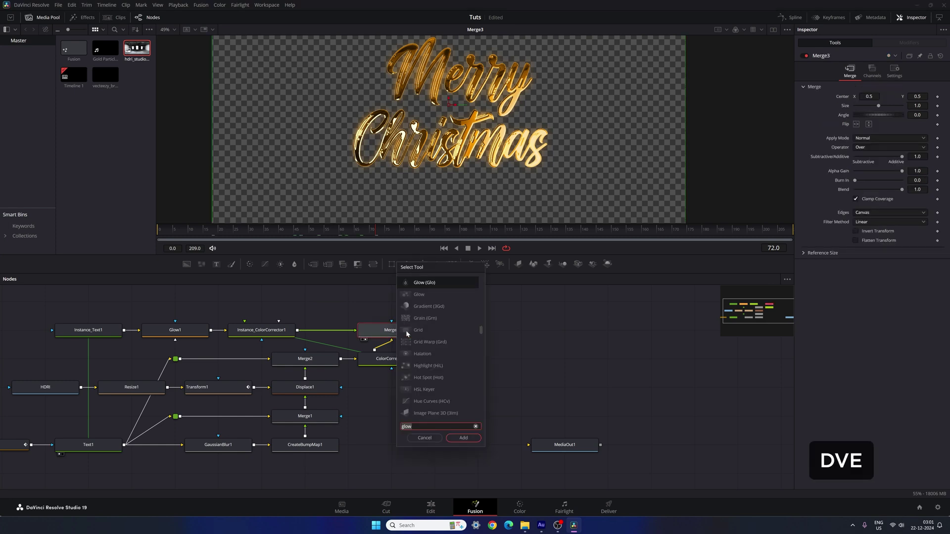
pyautogui.write('dve')
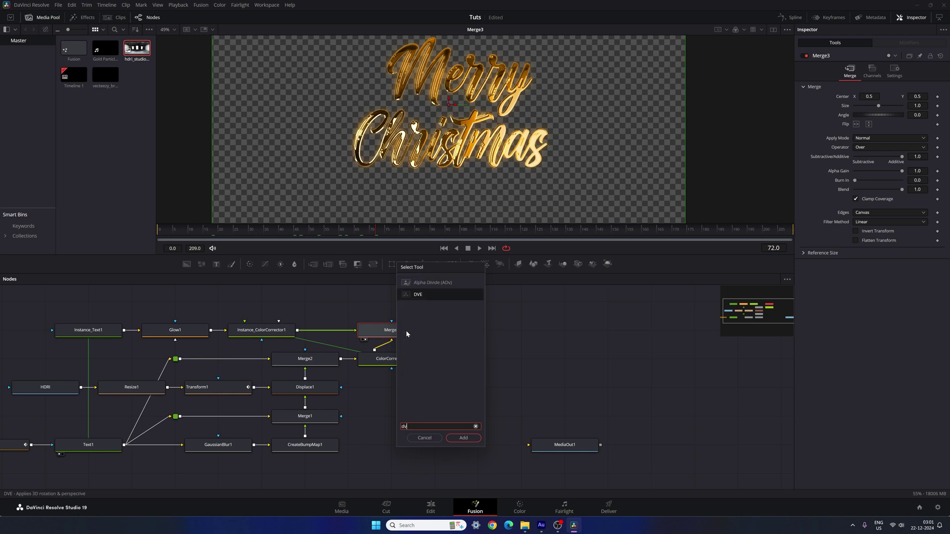
pyautogui.click(461, 438)
pyautogui.press('1')
# - Animate DVE1's Z Move with a keyframe at frame 60 and a value of 0 at frame 0
pyautogui.moveTo(375, 231); pyautogui.dragTo(342, 233)
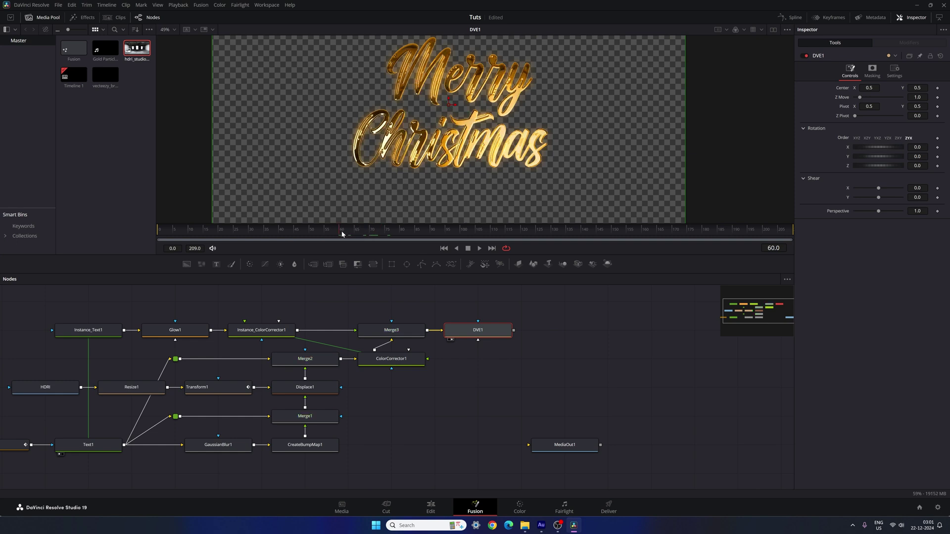
pyautogui.rightClick(841, 99)
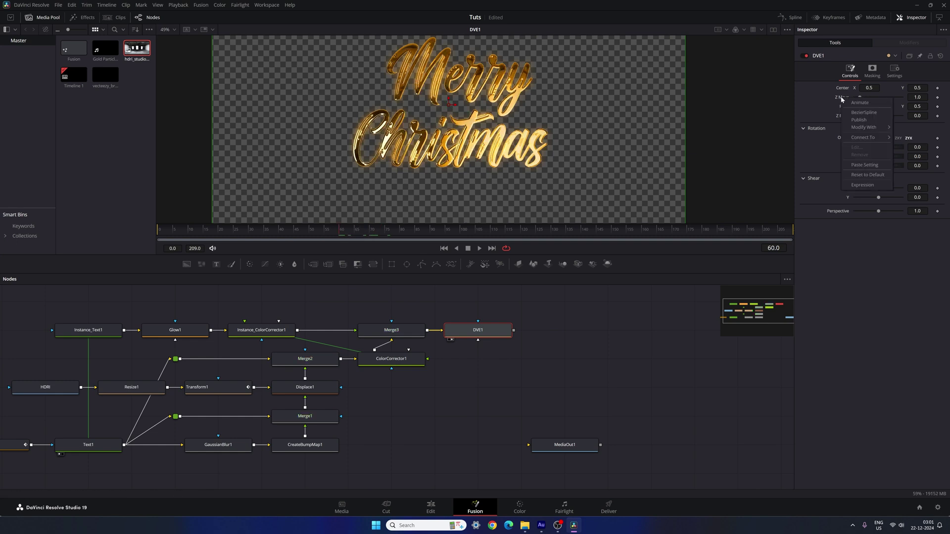
pyautogui.click(860, 103)
pyautogui.moveTo(334, 233); pyautogui.dragTo(133, 228)
pyautogui.doubleClick(916, 97)
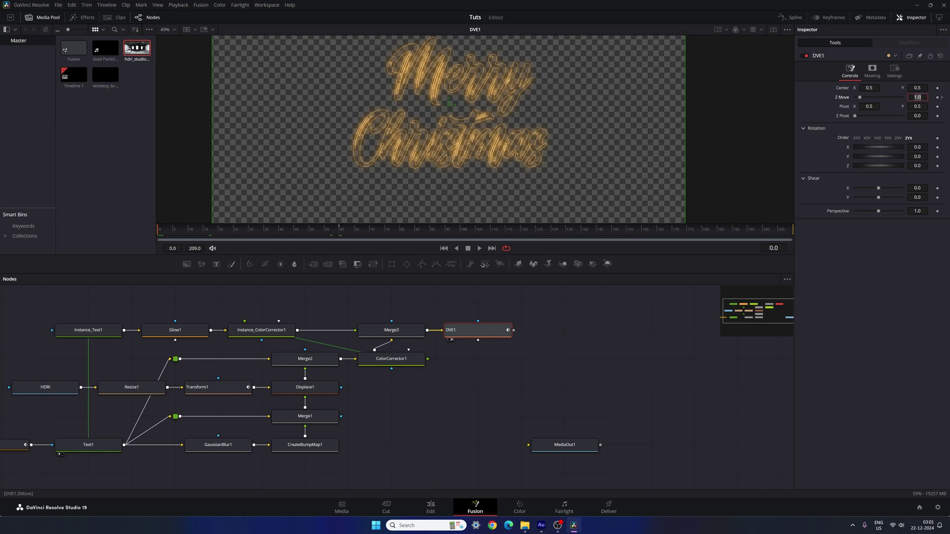
pyautogui.write('0')
pyautogui.press('Tab')
# - Set DVE1's Z Move to about 1.2 at frame 209 and scrub through the animation
pyautogui.moveTo(561, 232); pyautogui.dragTo(814, 231)
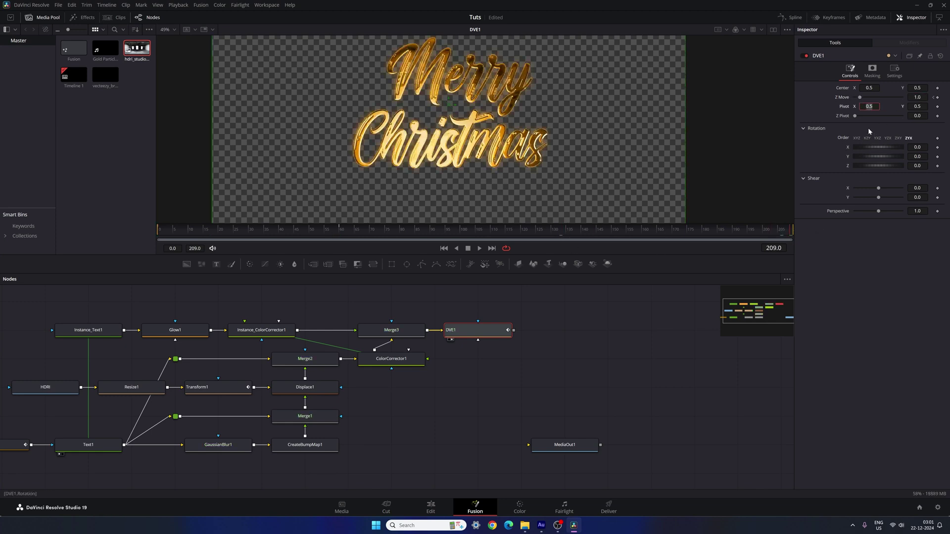
pyautogui.click(916, 97)
pyautogui.write('1.5')
pyautogui.press('Tab')
pyautogui.moveTo(248, 232); pyautogui.dragTo(746, 234)
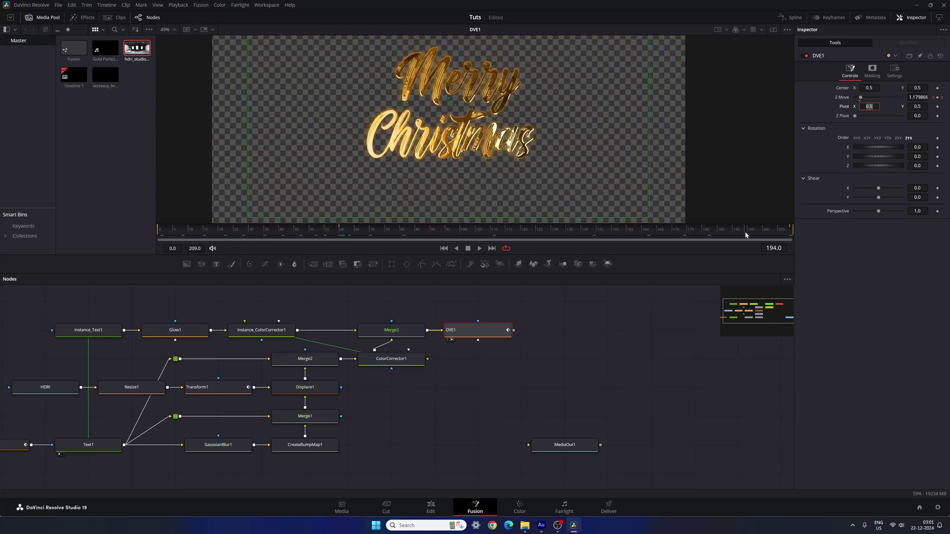
# - Show DVE1's Z Move curve in the Spline editor, fit it, and smooth all of its keyframes
pyautogui.click(792, 18)
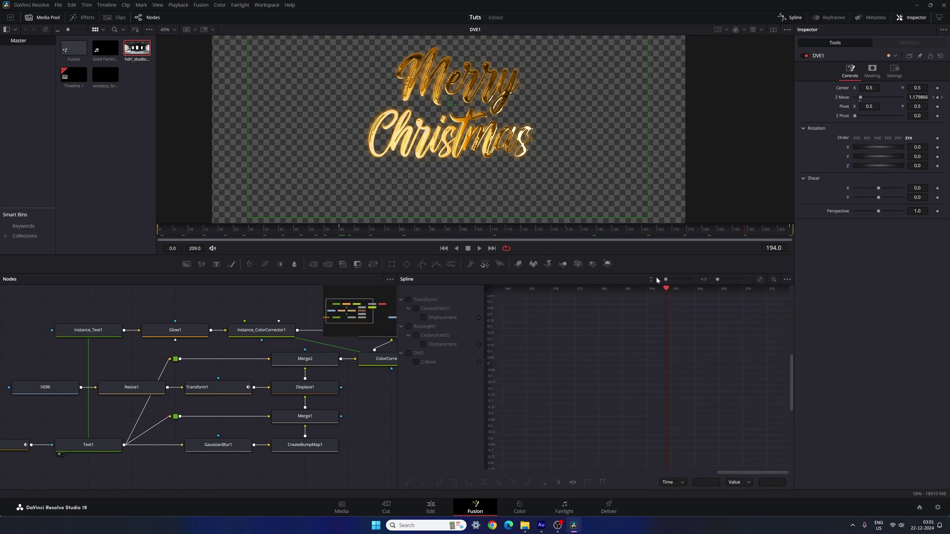
pyautogui.click(408, 353)
pyautogui.click(761, 280)
pyautogui.moveTo(604, 321); pyautogui.dragTo(513, 466)
pyautogui.press('s')
pyautogui.press('s')
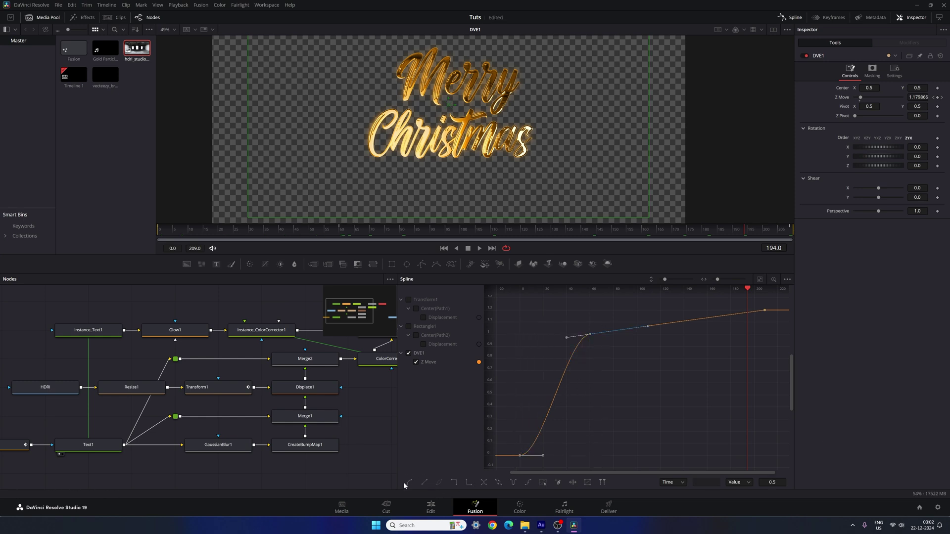
# - Lengthen the incoming handle of the frame 60 keyframe on DVE1's Z Move curve and close the Spline editor
pyautogui.moveTo(566, 340); pyautogui.dragTo(517, 337)
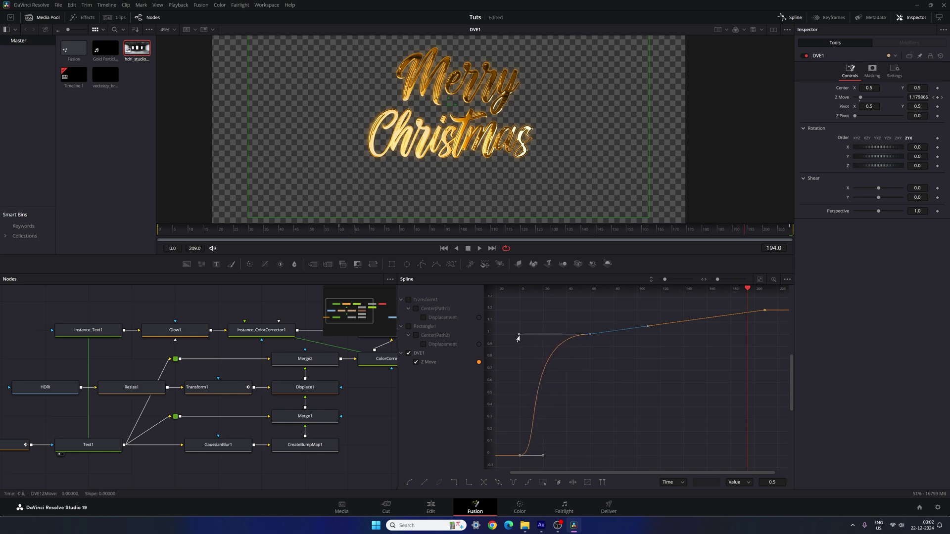
pyautogui.click(790, 17)
# - Connect DVE1's output to MediaOut1 and scrub the finished title over the particles on the Edit page timeline
pyautogui.moveTo(557, 448); pyautogui.dragTo(588, 342)
pyautogui.moveTo(513, 330); pyautogui.dragTo(606, 339)
pyautogui.click(545, 381)
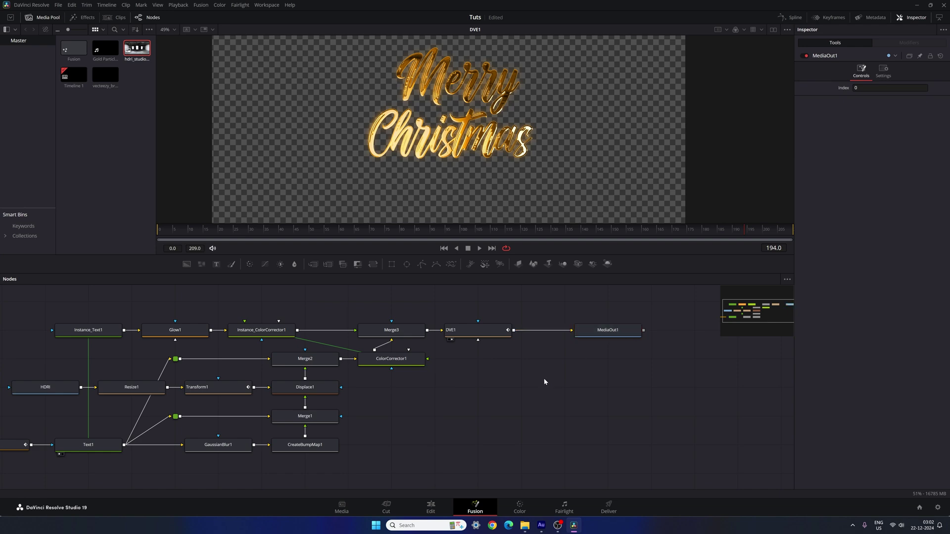
pyautogui.click(437, 507)
pyautogui.moveTo(321, 315)
pyautogui.mouseDown()
pyautogui.moveTo(280, 314)
pyautogui.moveTo(421, 316)
pyautogui.moveTo(309, 316)
pyautogui.mouseUp()
pyautogui.moveTo(362, 317); pyautogui.dragTo(396, 318)
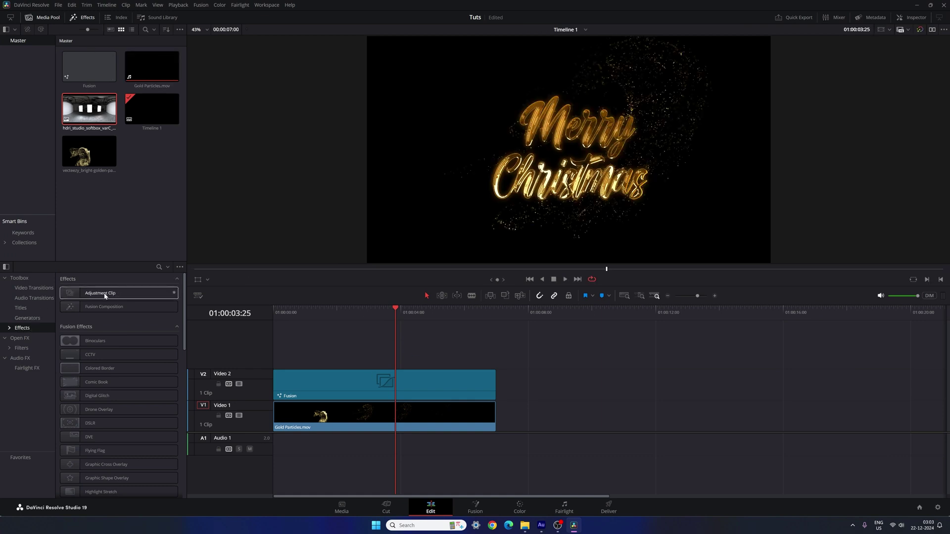
# - Add an Adjustment Clip on a new track above the Fusion clip, trim it to the same end, and open it in Fusion
pyautogui.moveTo(102, 295); pyautogui.dragTo(273, 347)
pyautogui.moveTo(433, 356); pyautogui.dragTo(495, 356)
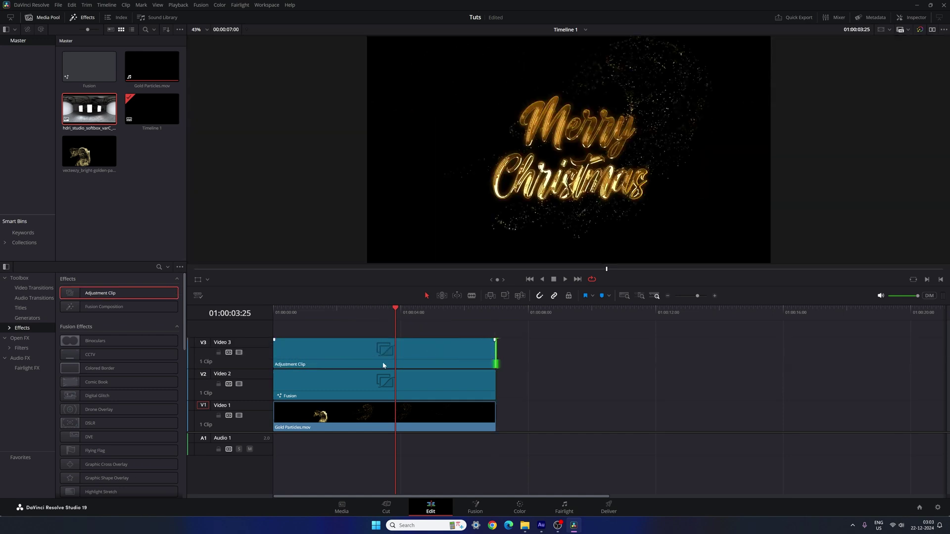
pyautogui.click(475, 508)
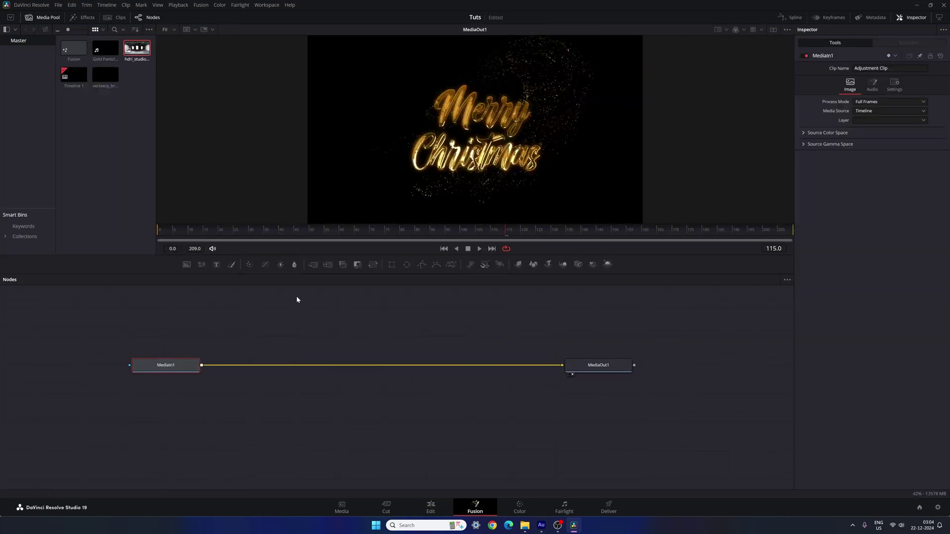
# - Insert a Color Corrector after MediaIn1, set its hue to -0.28, and scrub through the recoloured title in an enlarged viewer
pyautogui.click(250, 267)
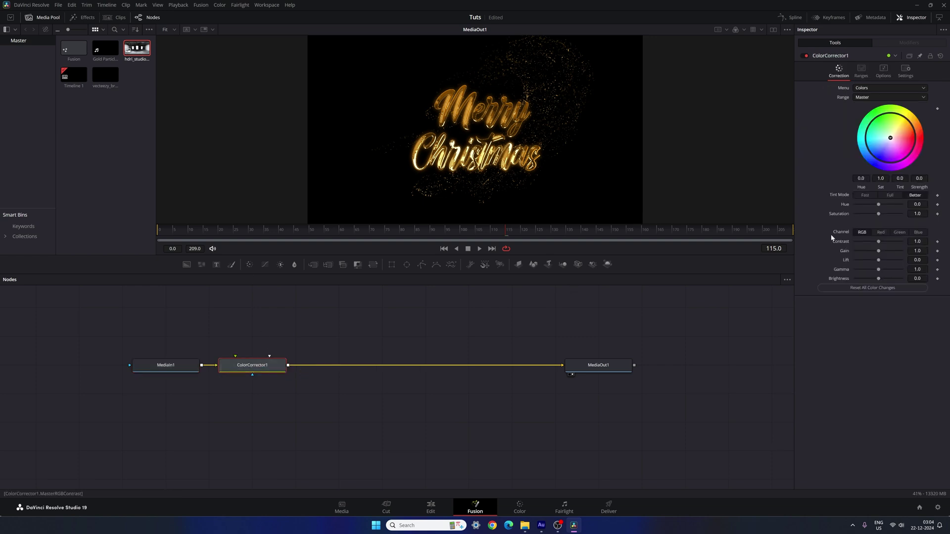
pyautogui.moveTo(878, 205); pyautogui.dragTo(873, 207)
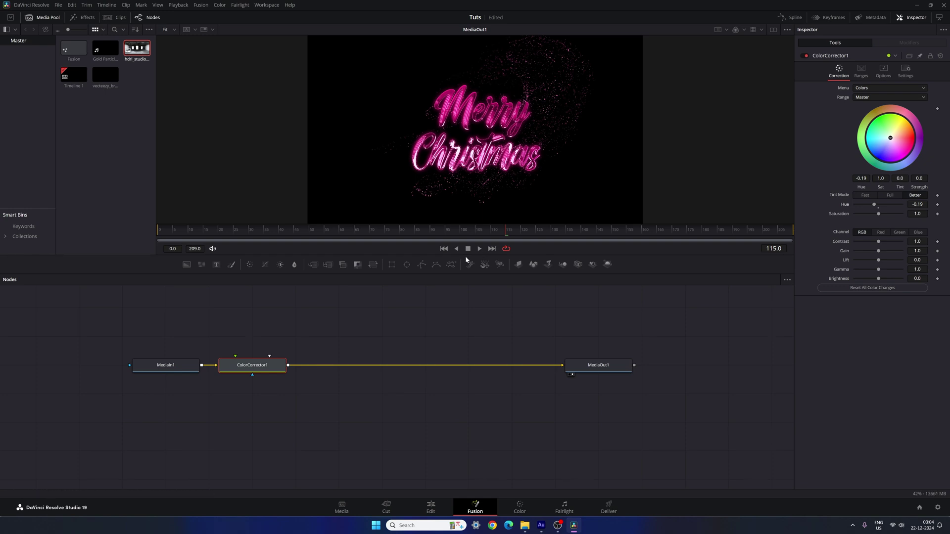
pyautogui.moveTo(463, 254); pyautogui.dragTo(454, 314)
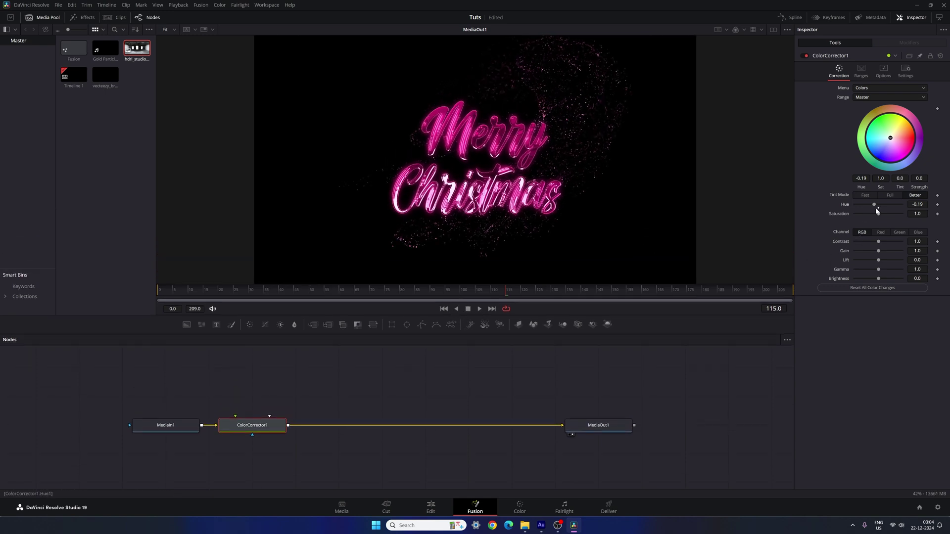
pyautogui.moveTo(874, 207); pyautogui.dragTo(872, 207)
pyautogui.click(428, 292)
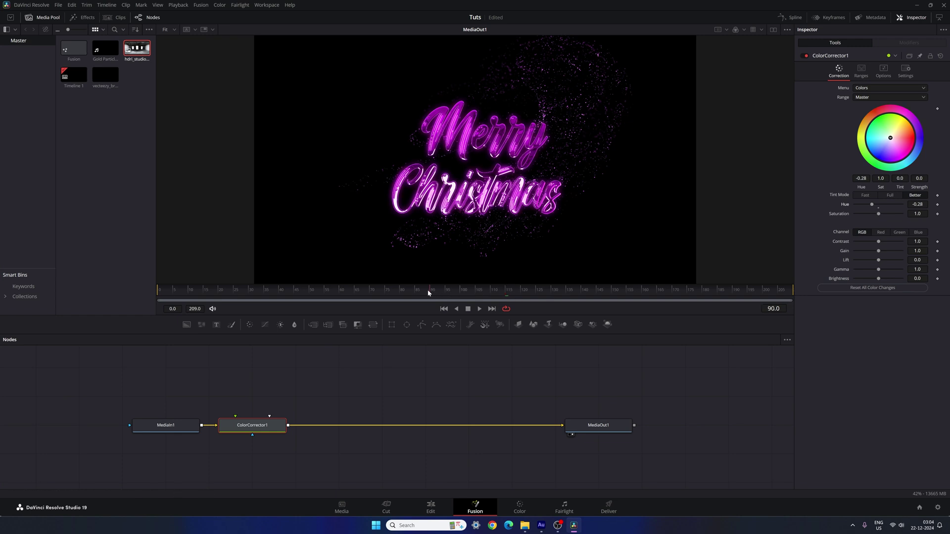
pyautogui.moveTo(400, 289); pyautogui.dragTo(568, 289)
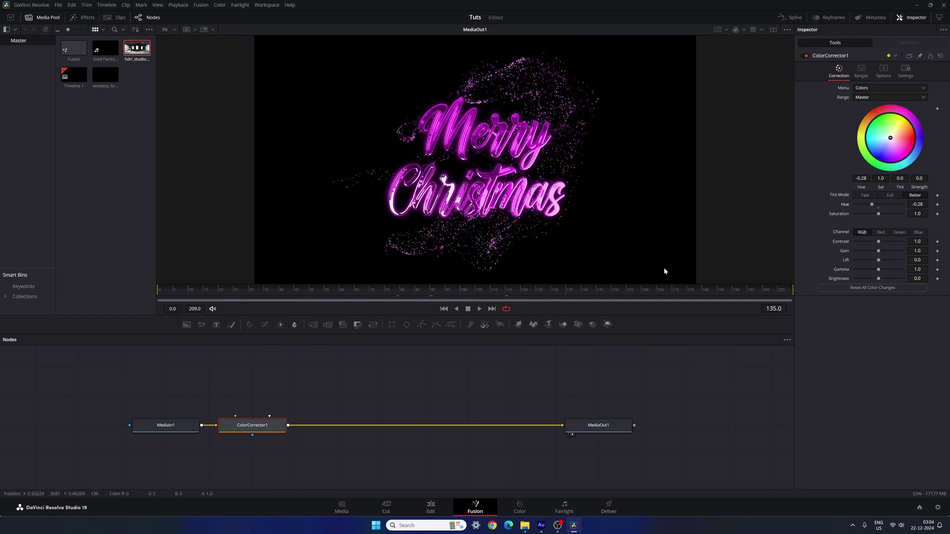
# - Try a hue of 0.46 with a saturation of 0 in ColorCorrector1 and scrub through the frames
pyautogui.moveTo(871, 205); pyautogui.dragTo(855, 217)
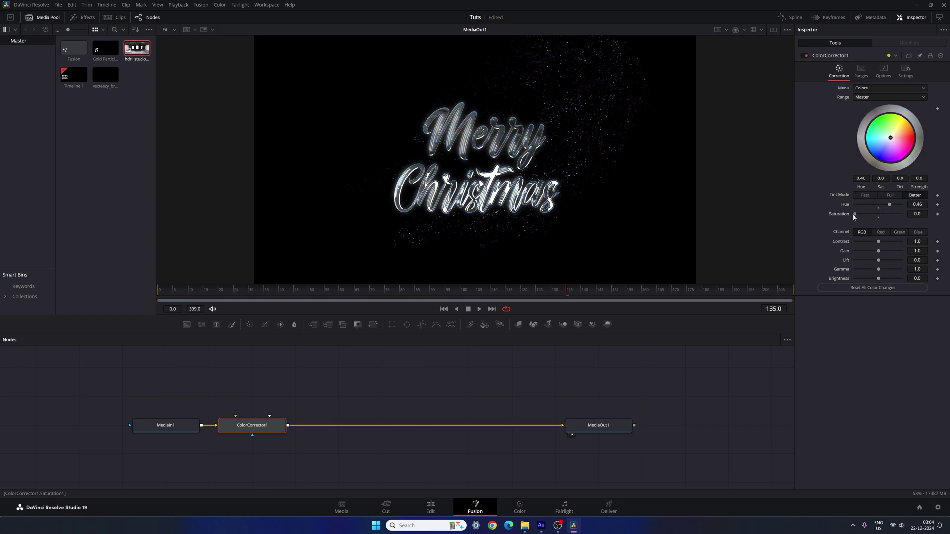
pyautogui.moveTo(439, 295); pyautogui.dragTo(511, 292)
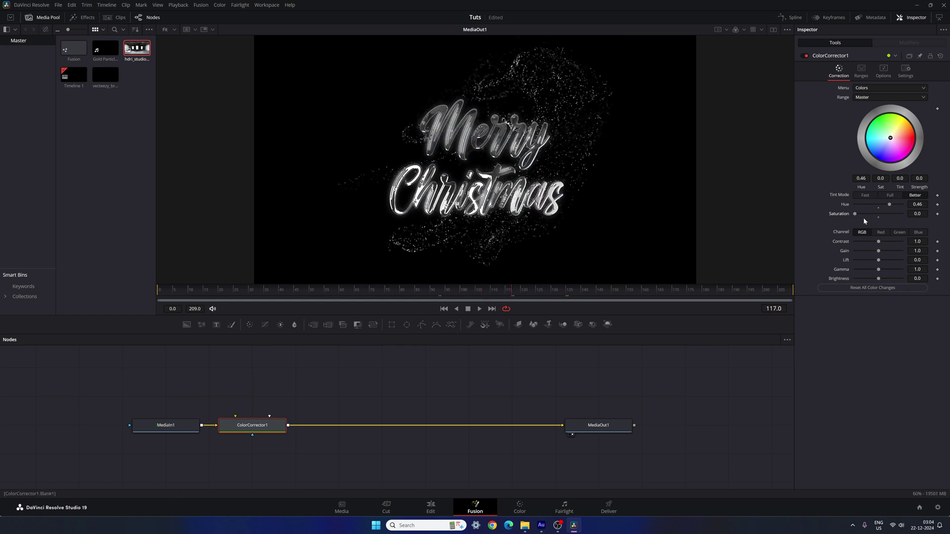
# - Restore ColorCorrector1's saturation to 1.0, set its hue to 0.41, and scrub the title on the Edit page timeline
pyautogui.click(878, 217)
pyautogui.click(879, 208)
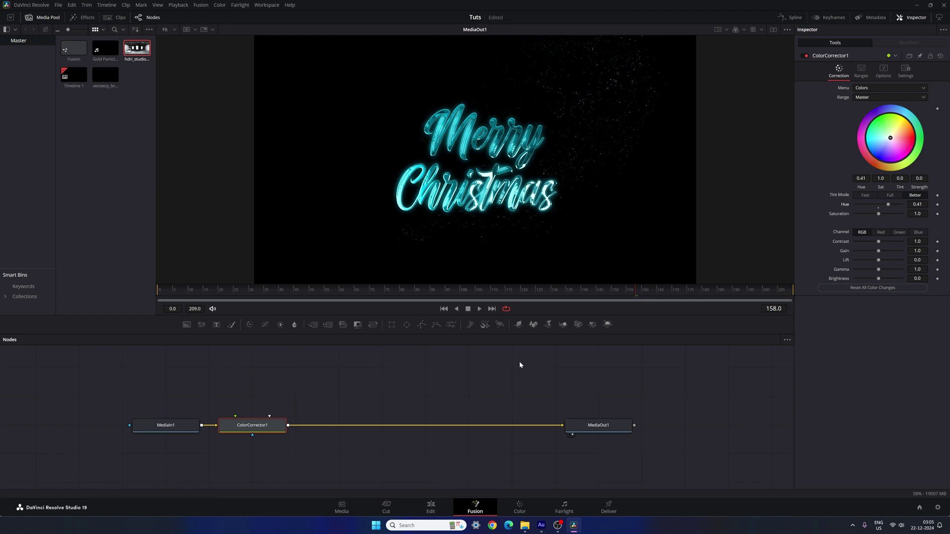
pyautogui.click(430, 508)
pyautogui.moveTo(313, 317); pyautogui.dragTo(417, 312)
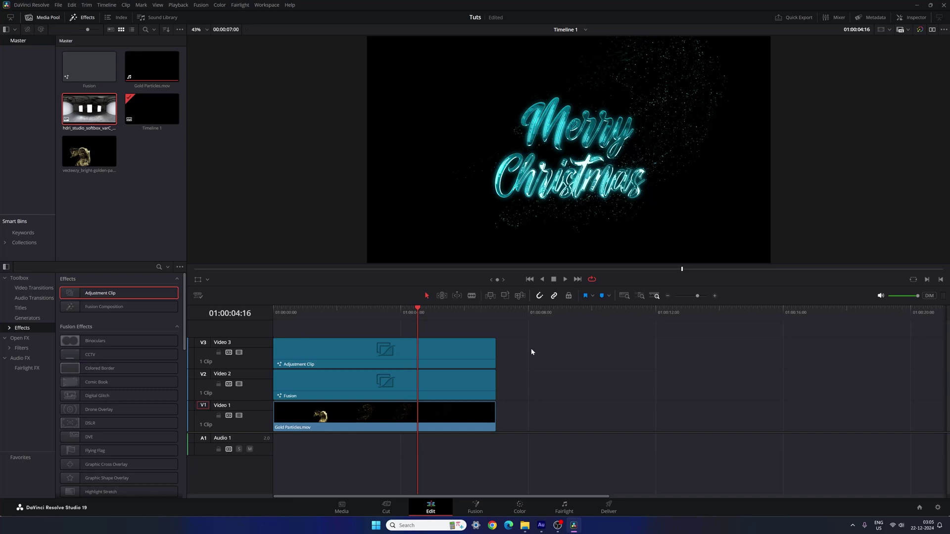
# - Duplicate the adjustment, Fusion and particle clips directly after the originals and scrub through the copies
pyautogui.moveTo(531, 350); pyautogui.dragTo(426, 434)
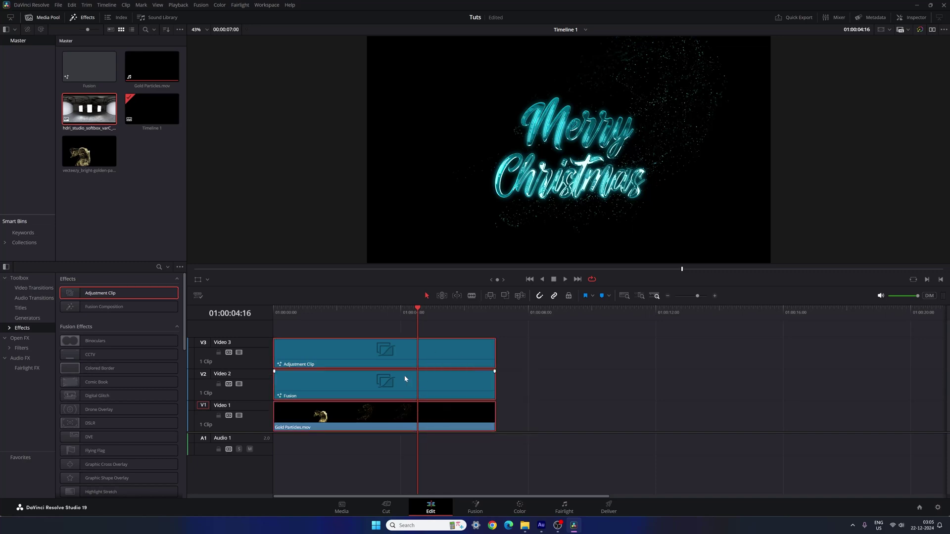
pyautogui.moveTo(334, 386); pyautogui.dragTo(566, 385)
pyautogui.moveTo(510, 316); pyautogui.dragTo(605, 315)
pyautogui.hotkey('ctrl', 'shift', 'a')
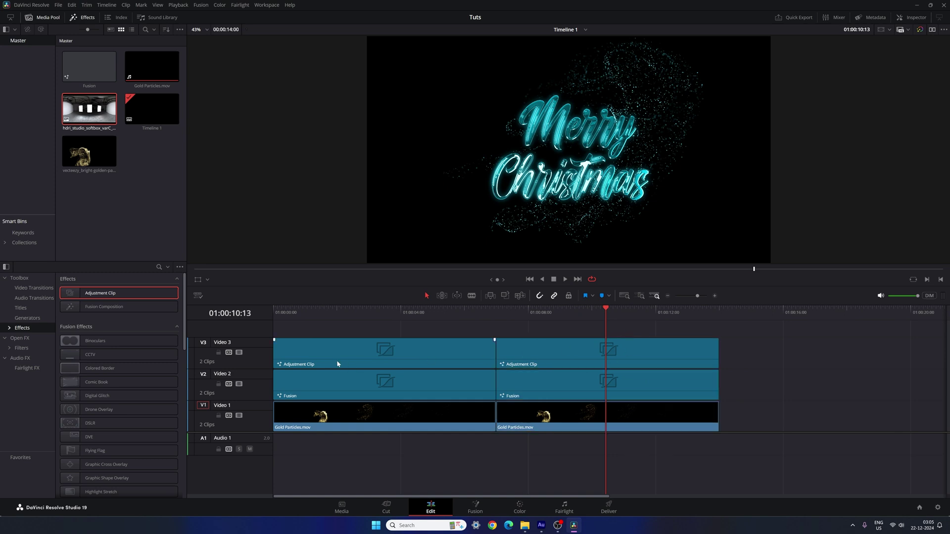
# - Disable the Video 3 track and open the duplicated title's node graph in Fusion around the Text1 node
pyautogui.click(239, 352)
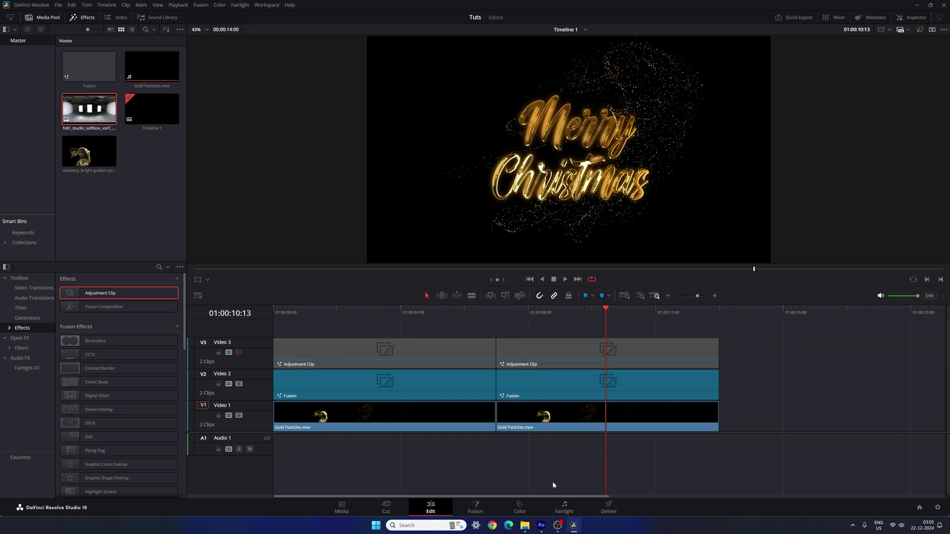
pyautogui.click(475, 506)
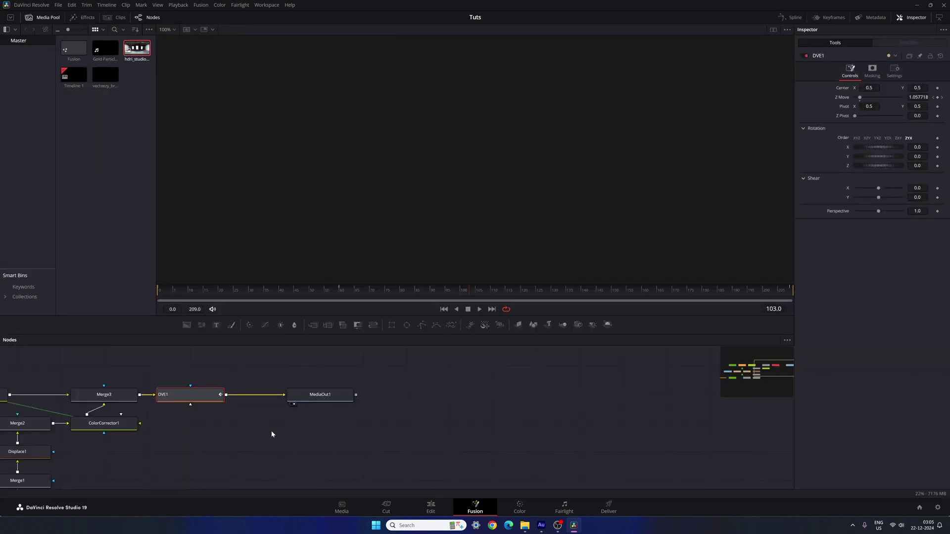
pyautogui.moveTo(271, 432); pyautogui.dragTo(670, 411)
pyautogui.moveTo(397, 442); pyautogui.dragTo(577, 402)
pyautogui.moveTo(417, 419); pyautogui.dragTo(414, 411)
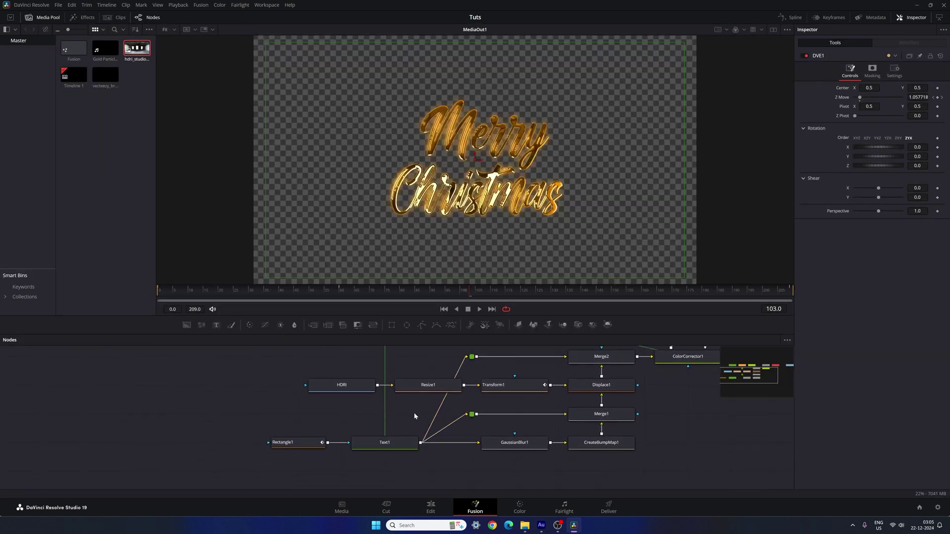
# - Change Text1's text to "Skyline" and "Motions" on two lines and scrub through the new title
pyautogui.click(405, 448)
pyautogui.moveTo(827, 126); pyautogui.dragTo(798, 114)
pyautogui.write('S')
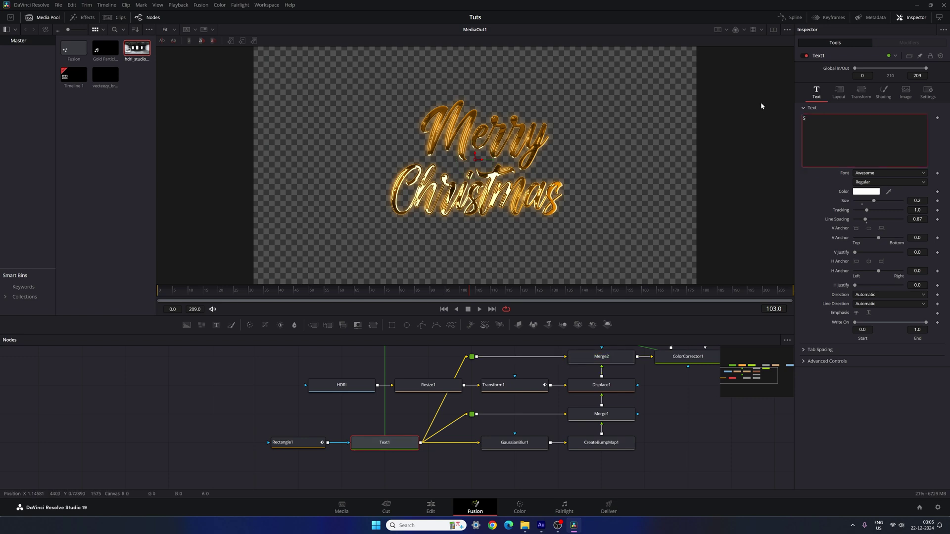
pyautogui.write('kyline Motions')
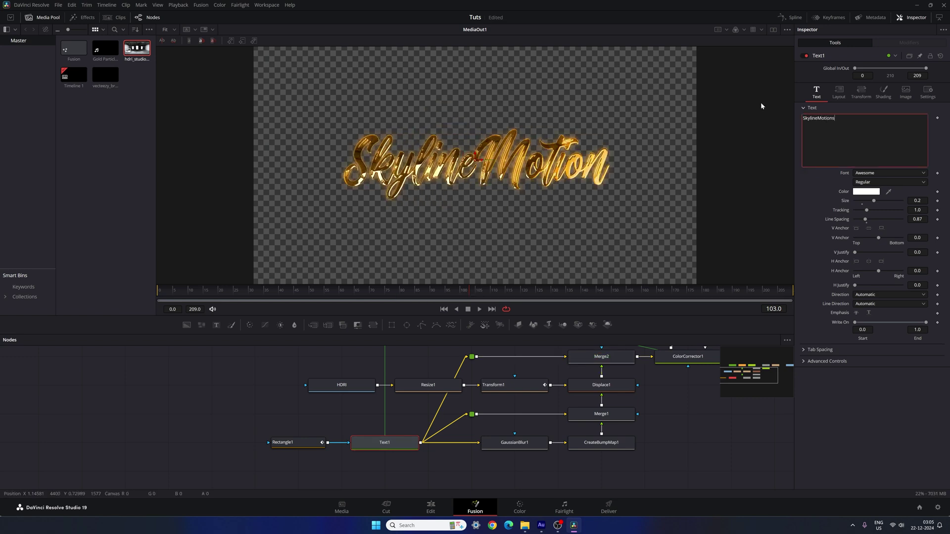
pyautogui.press('Left')
pyautogui.press('Left')
pyautogui.press('Left')
pyautogui.press('Left')
pyautogui.press('Left')
pyautogui.press('Left')
pyautogui.press('Left')
pyautogui.press('Return')
pyautogui.click(676, 453)
pyautogui.moveTo(544, 288); pyautogui.dragTo(678, 288)
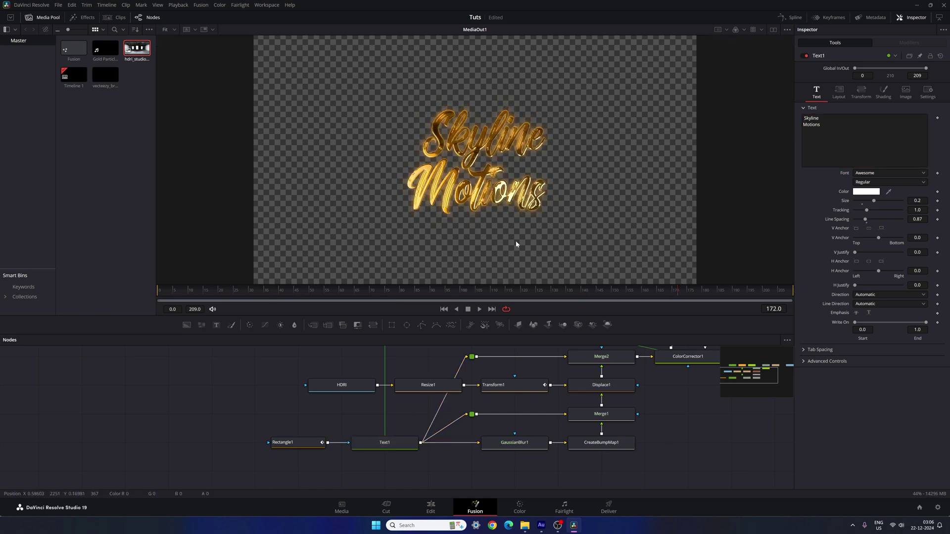
# - Scrub through both titles on the Edit page timeline and enable the Video 3 track again
pyautogui.click(431, 507)
pyautogui.moveTo(577, 313); pyautogui.dragTo(638, 315)
pyautogui.moveTo(361, 316); pyautogui.dragTo(645, 316)
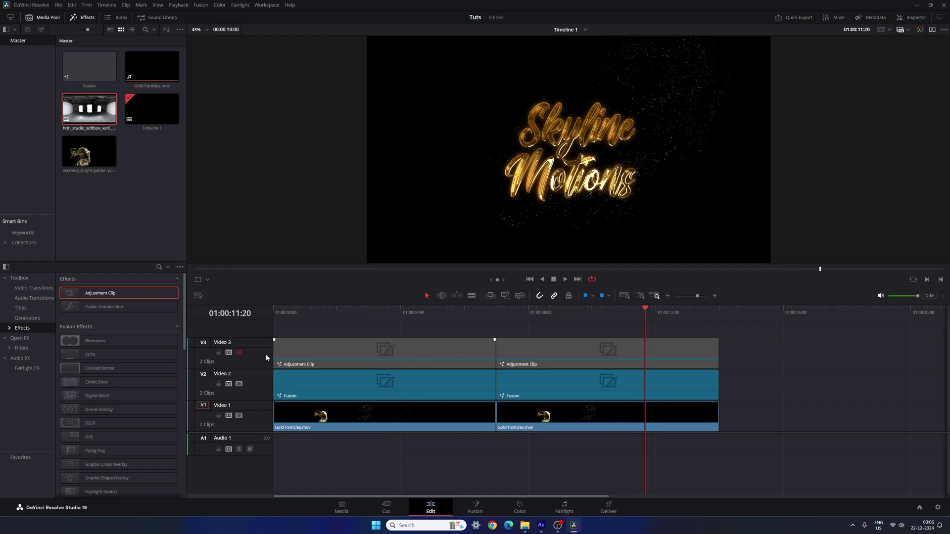
pyautogui.click(239, 352)
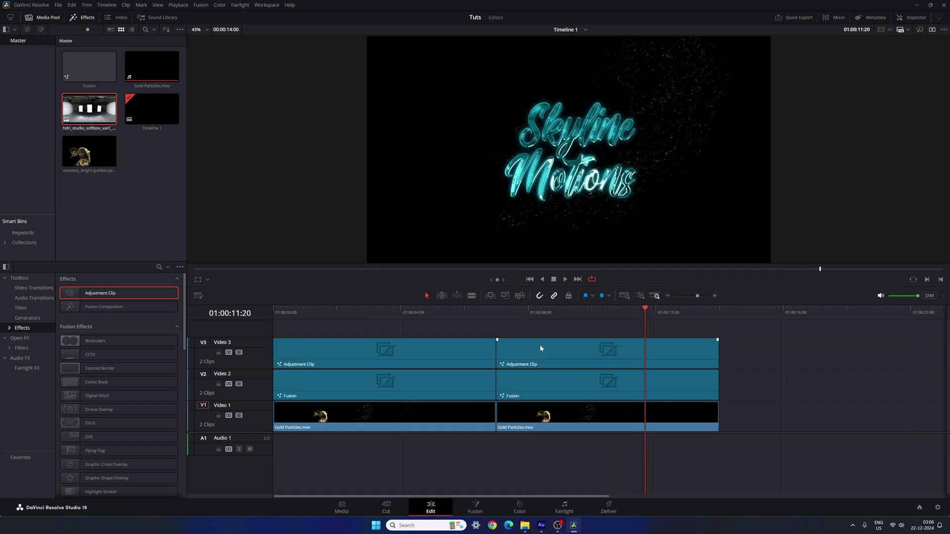